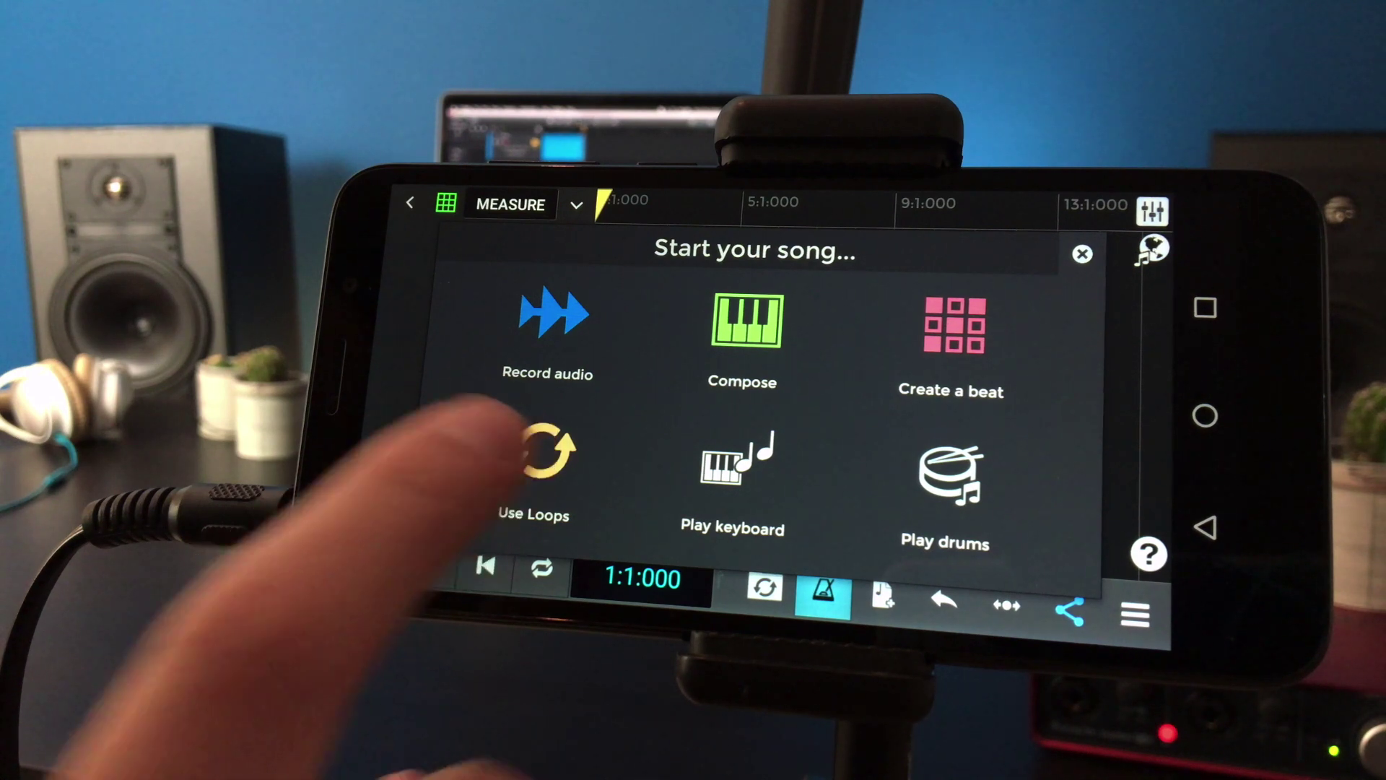
Step: Start the song from ready-made loops and browse to the Eclectic Essentials loop category
left_click(538, 467)
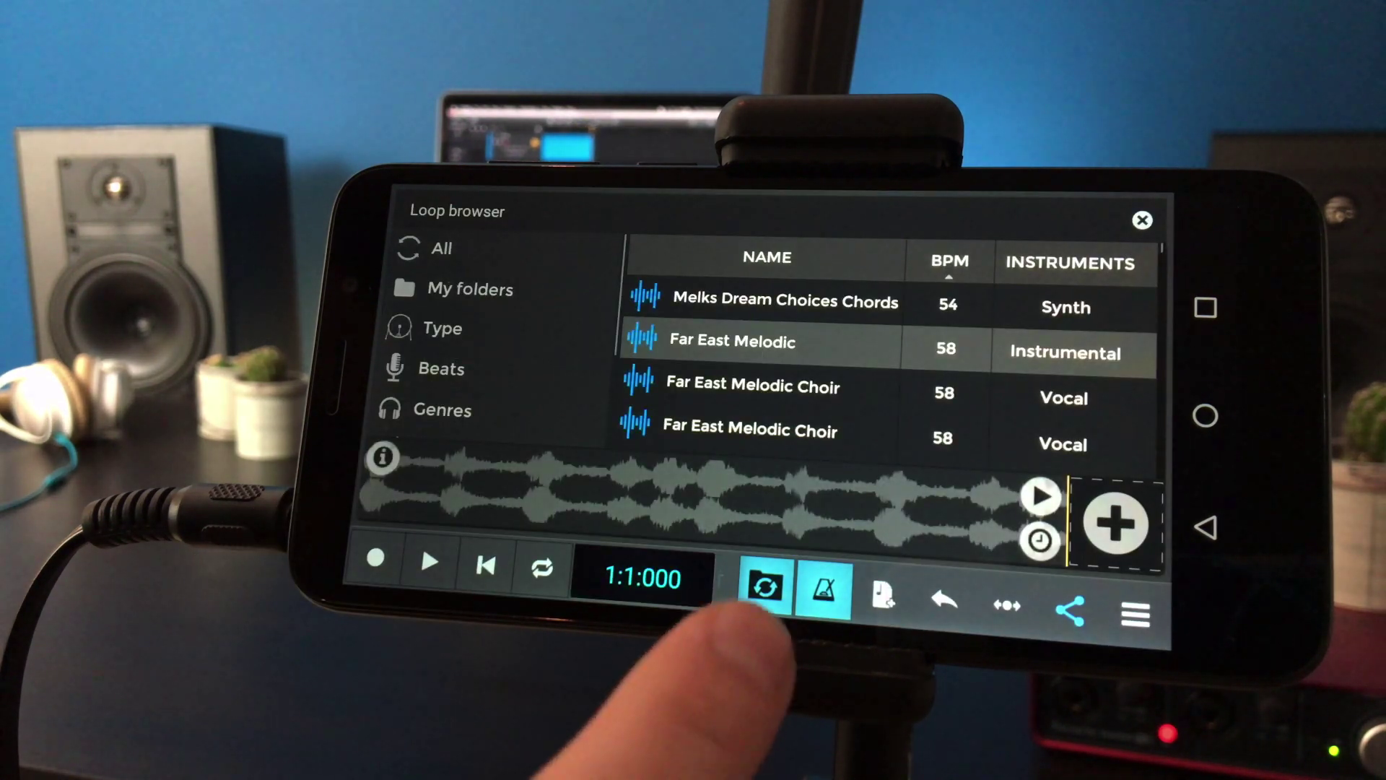
left_click(765, 586)
left_click(765, 585)
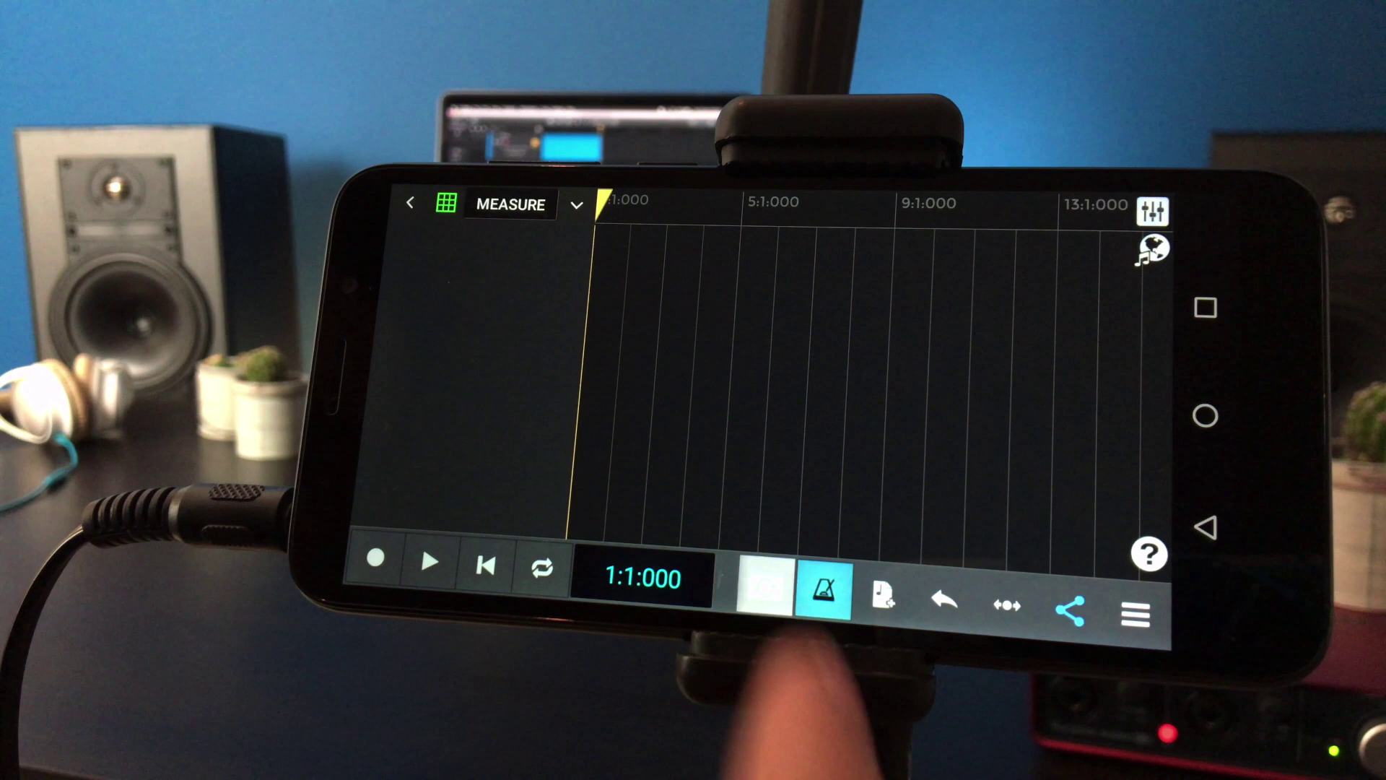
left_click(433, 327)
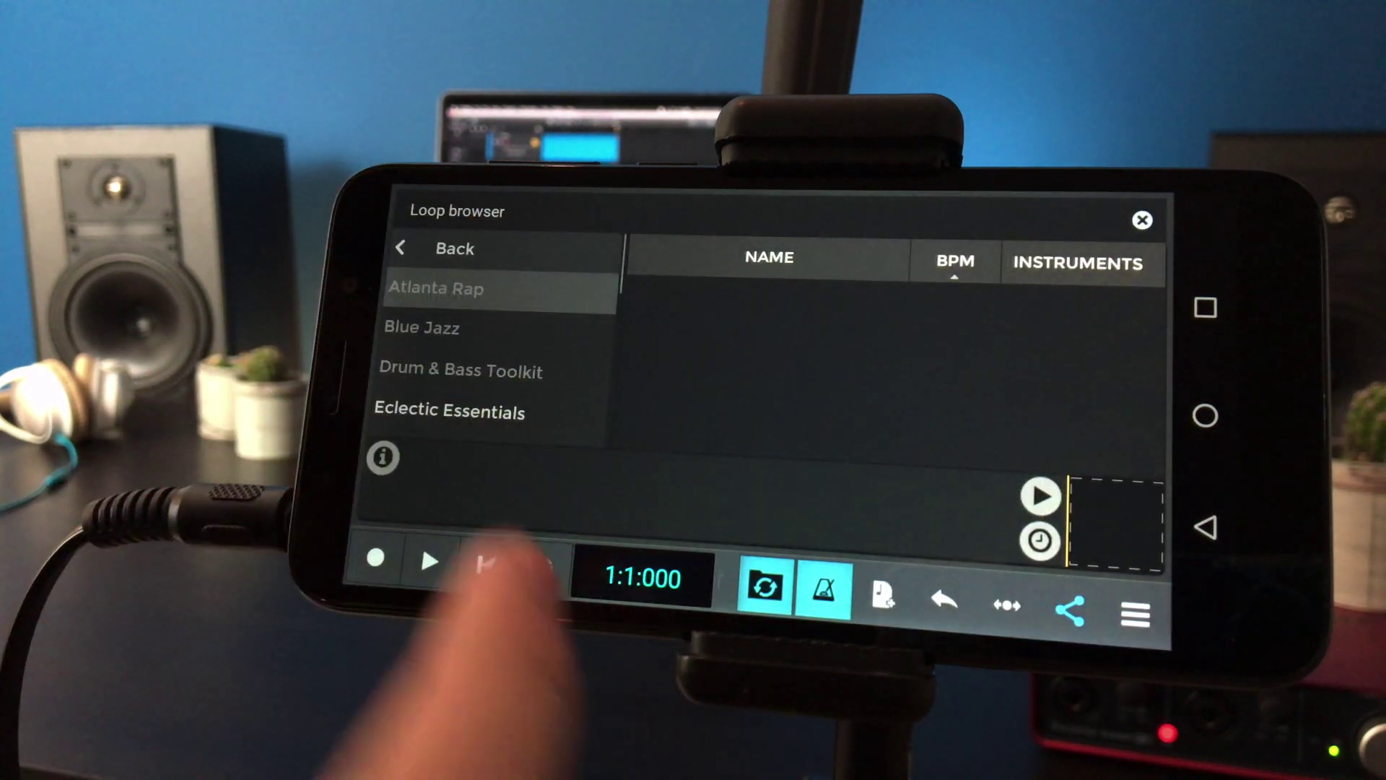
left_click(466, 410)
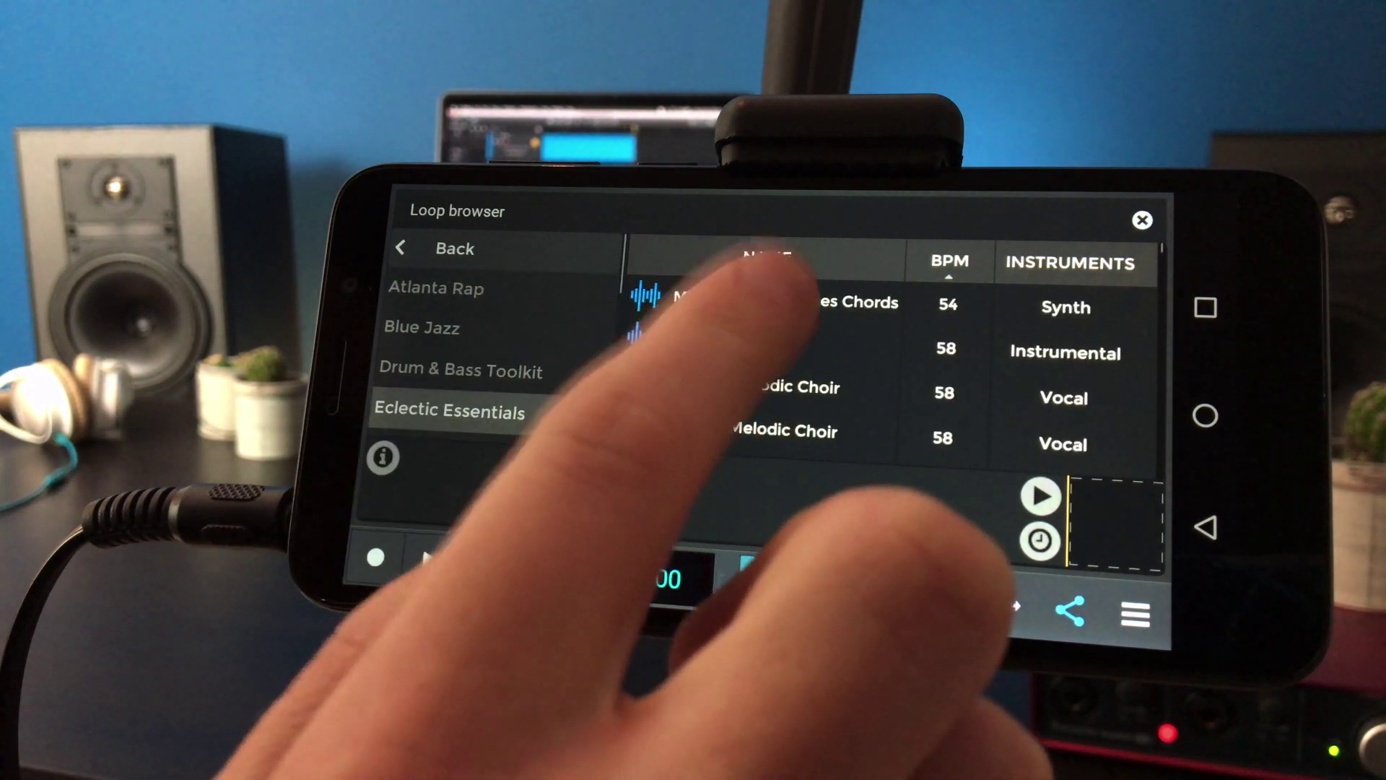
Step: Preview the Melks Dream Choices Chords and Far East Melodic loops, then go to the sound pack collections
left_click(774, 302)
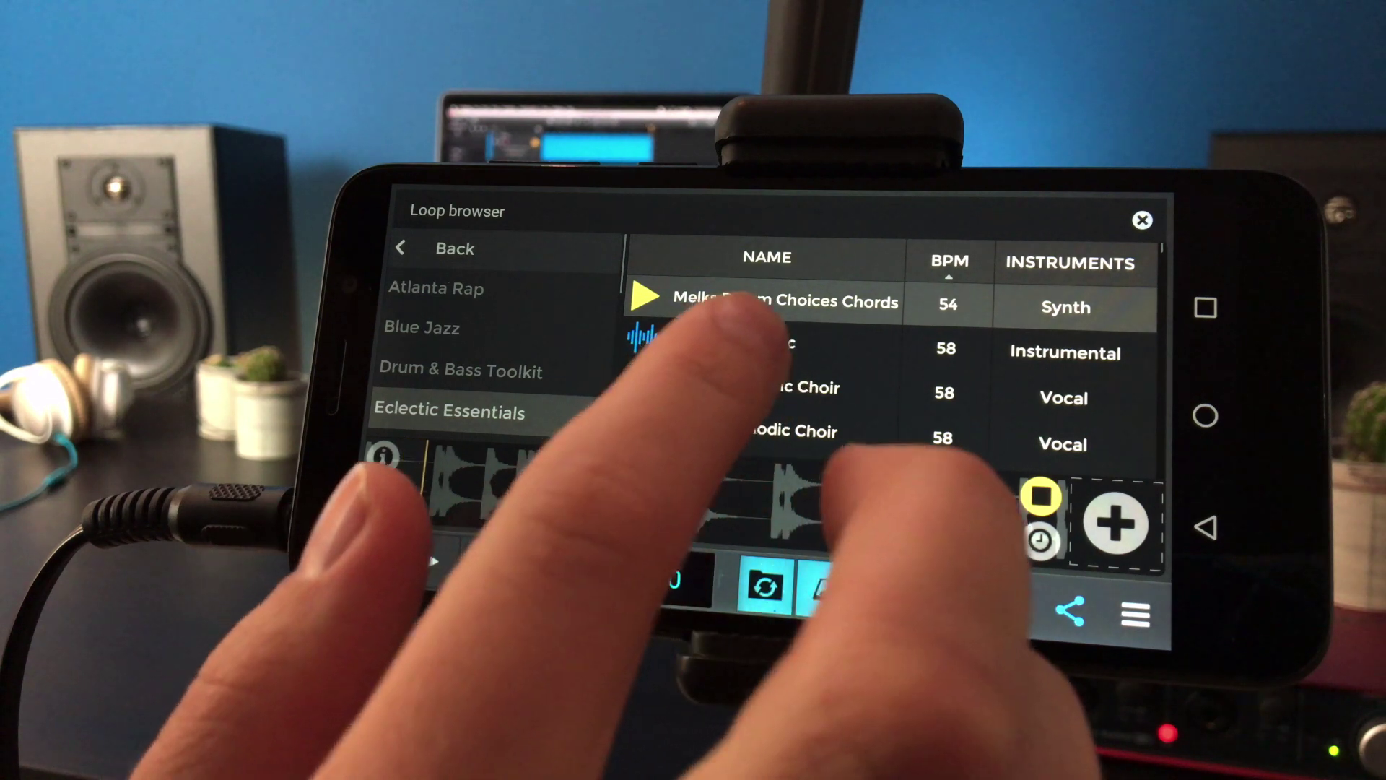
left_click(758, 342)
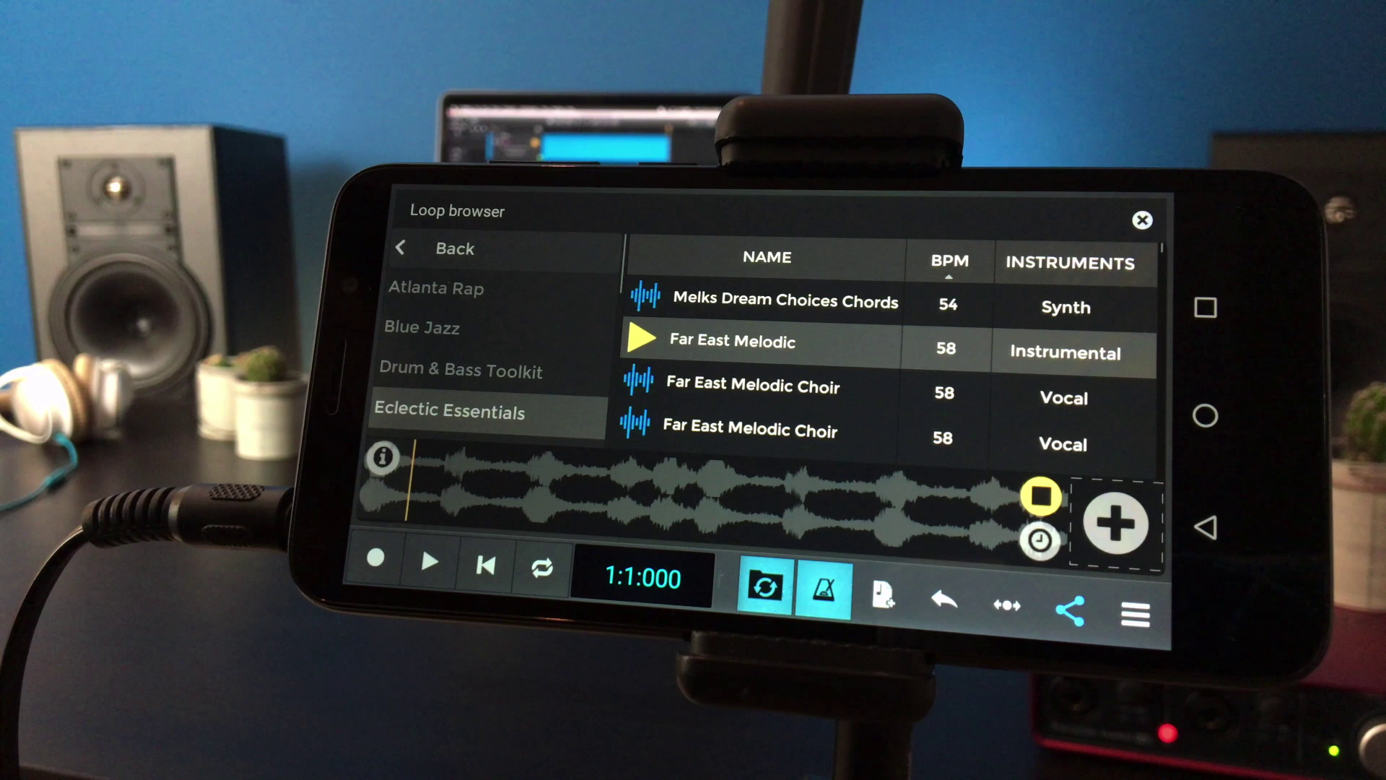
left_click(1040, 495)
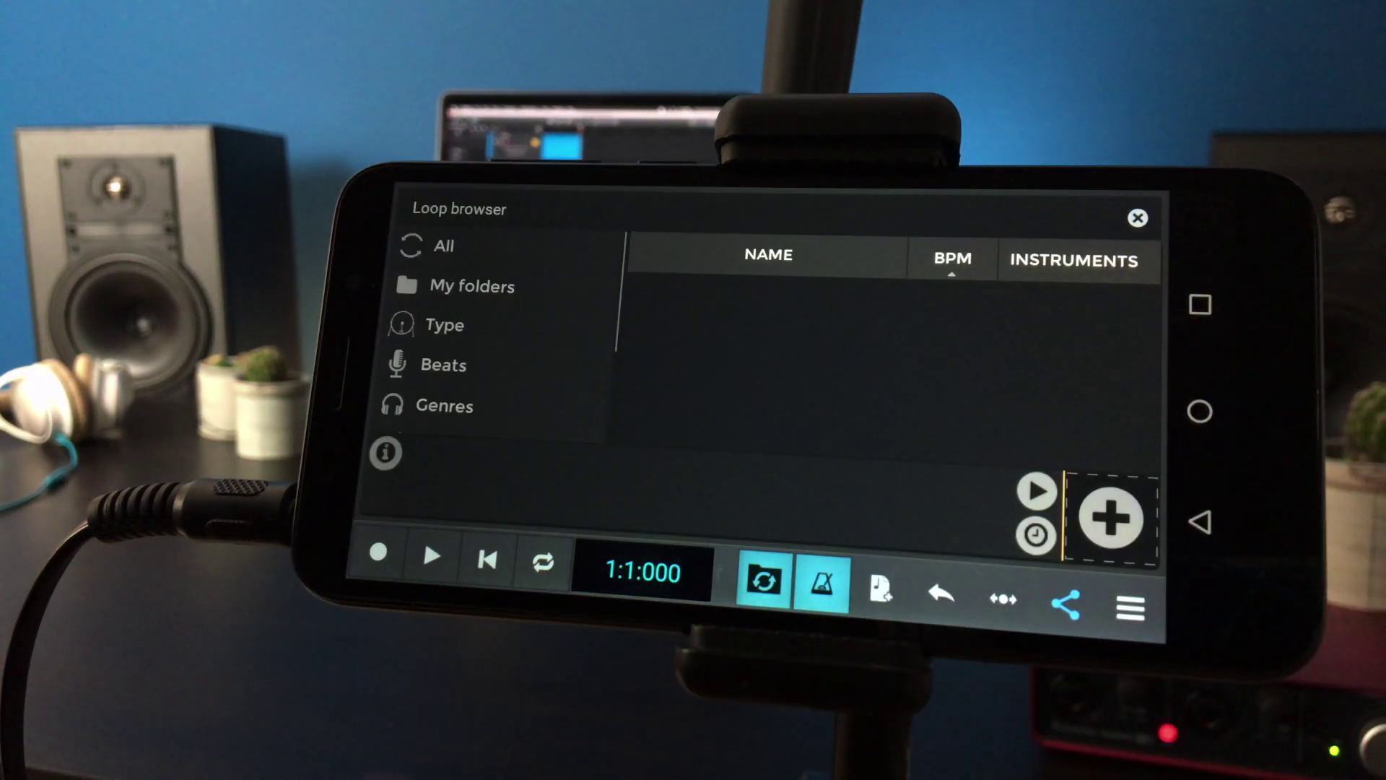
left_click_drag(476, 411, 477, 260)
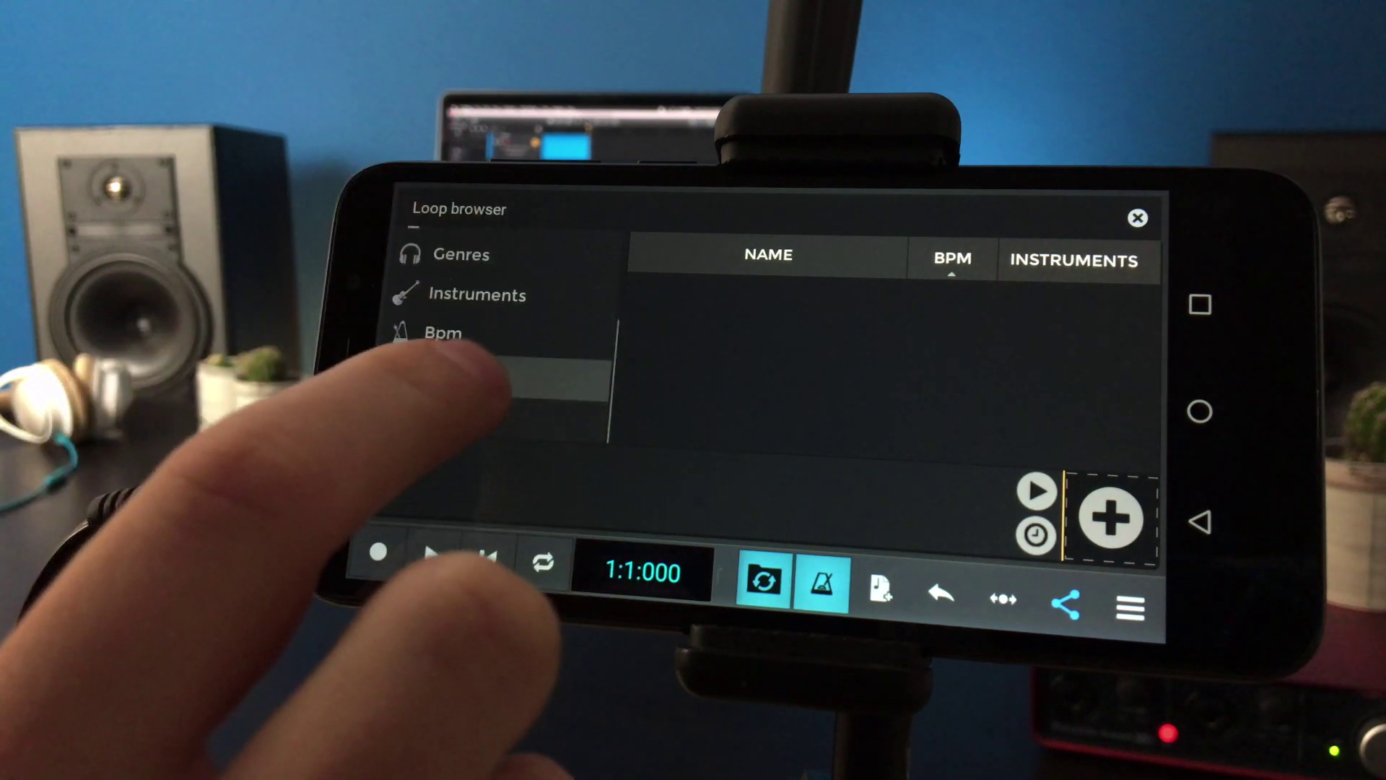
left_click(477, 373)
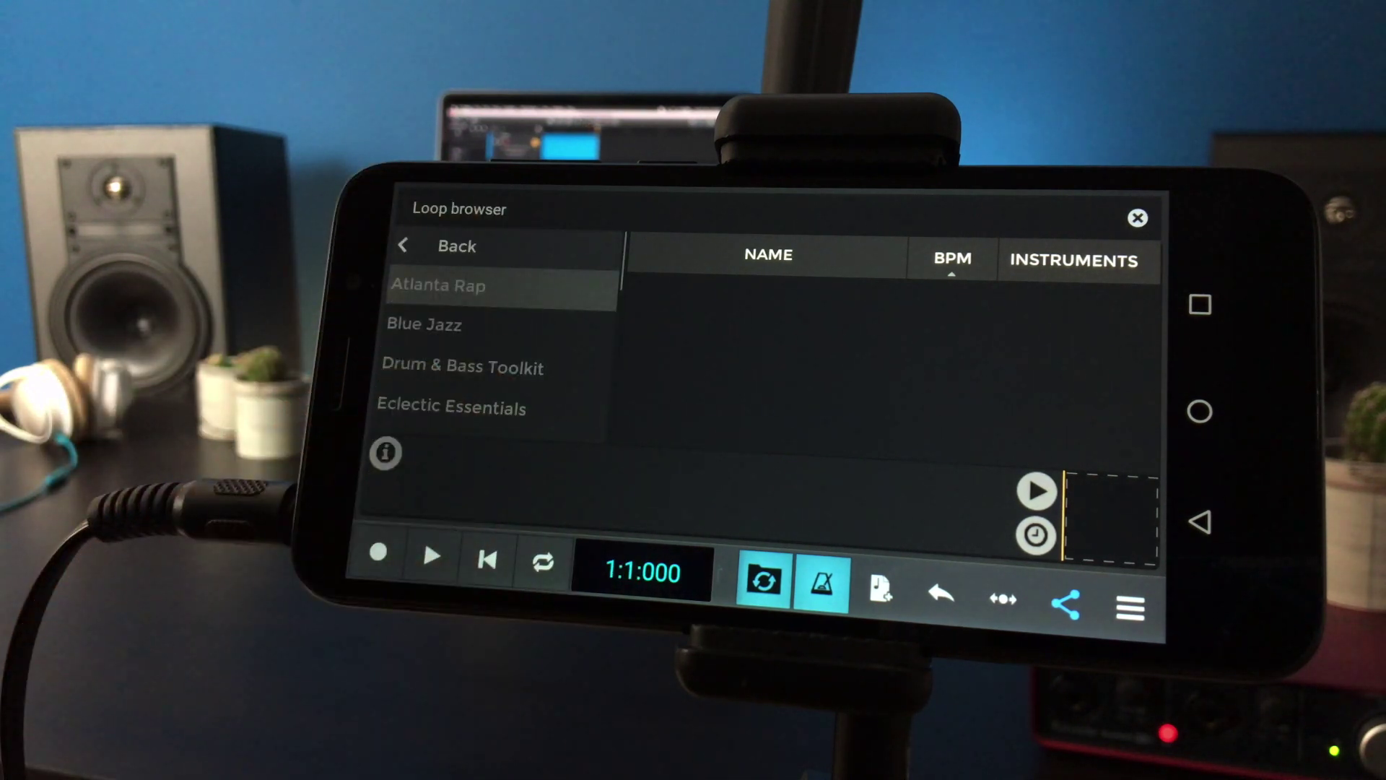
Step: Install the Eclectic Essentials pack from its details popup and return to the loop list
left_click(452, 407)
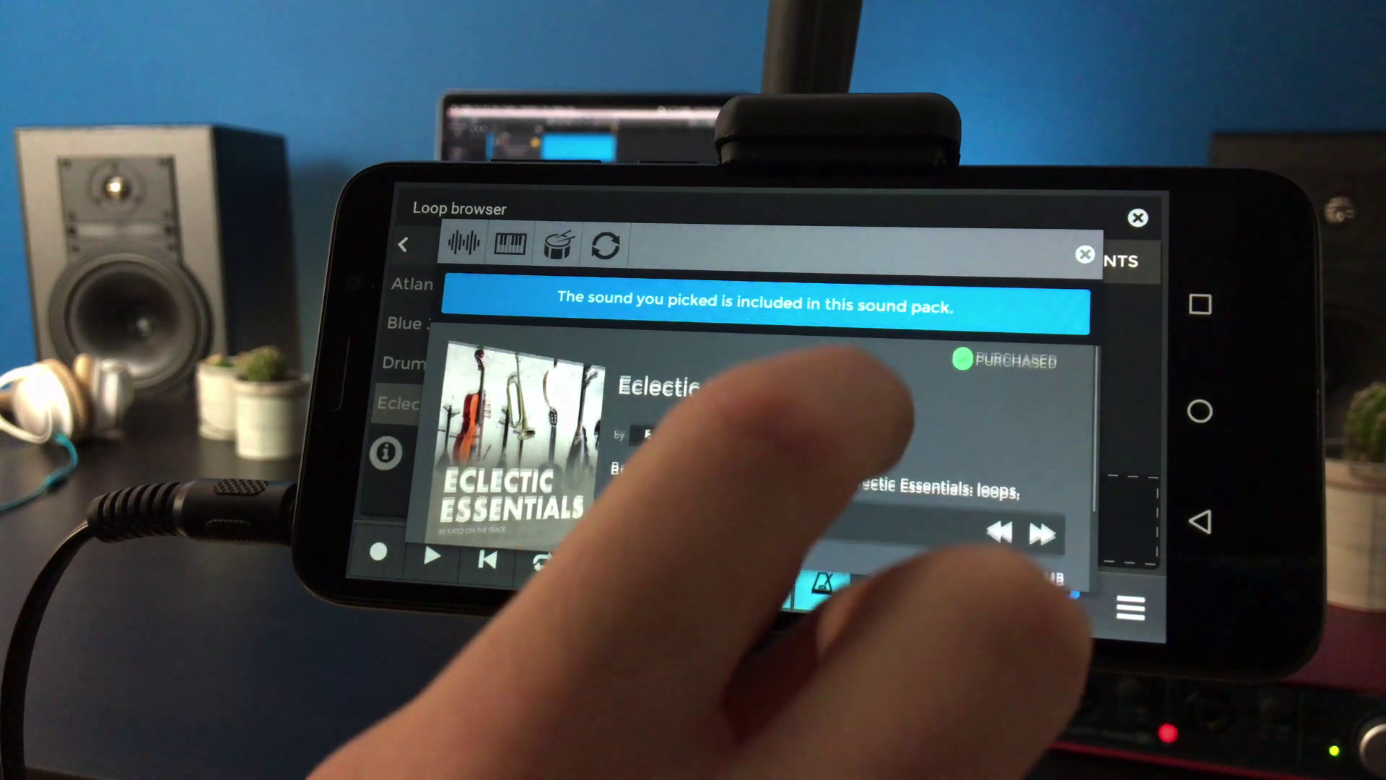
scroll(758, 455, "down", 2)
scroll(671, 536, "down", 1)
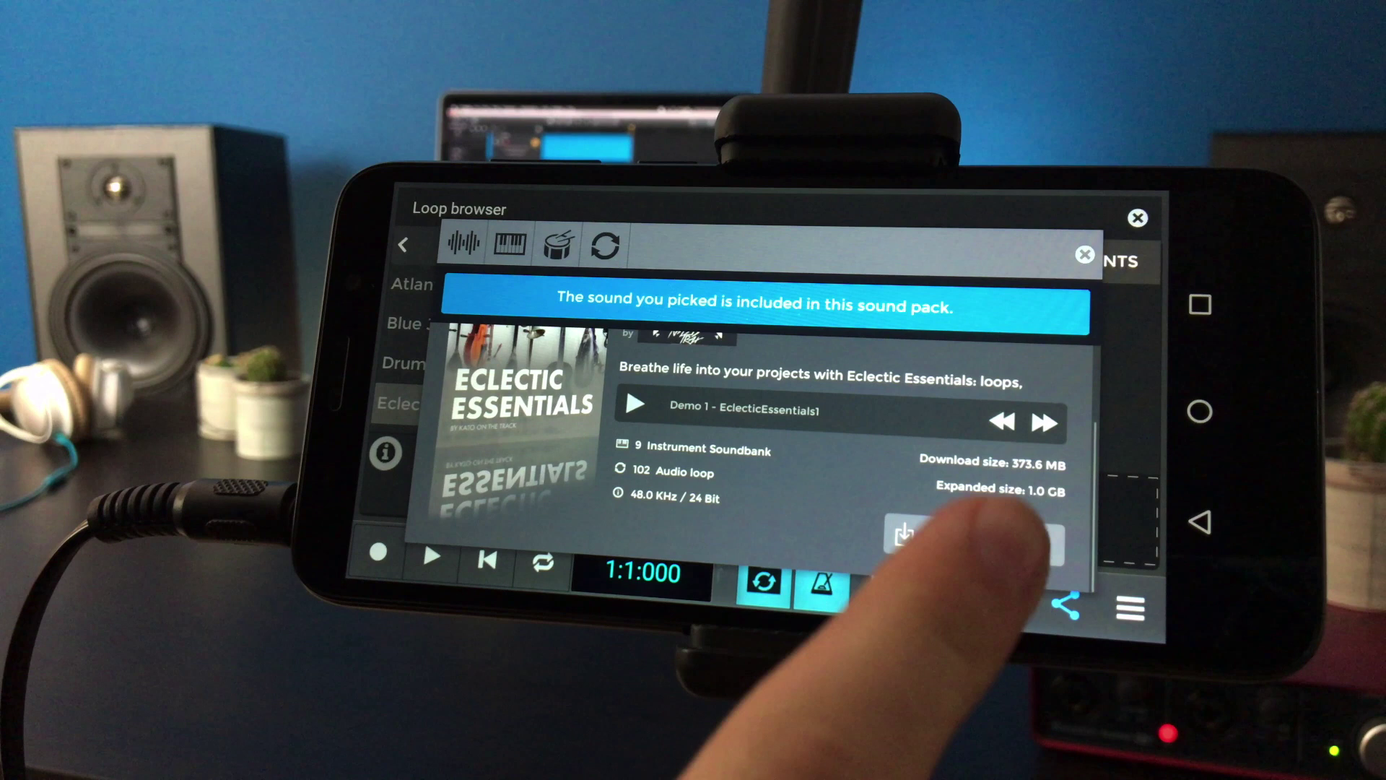
left_click(953, 536)
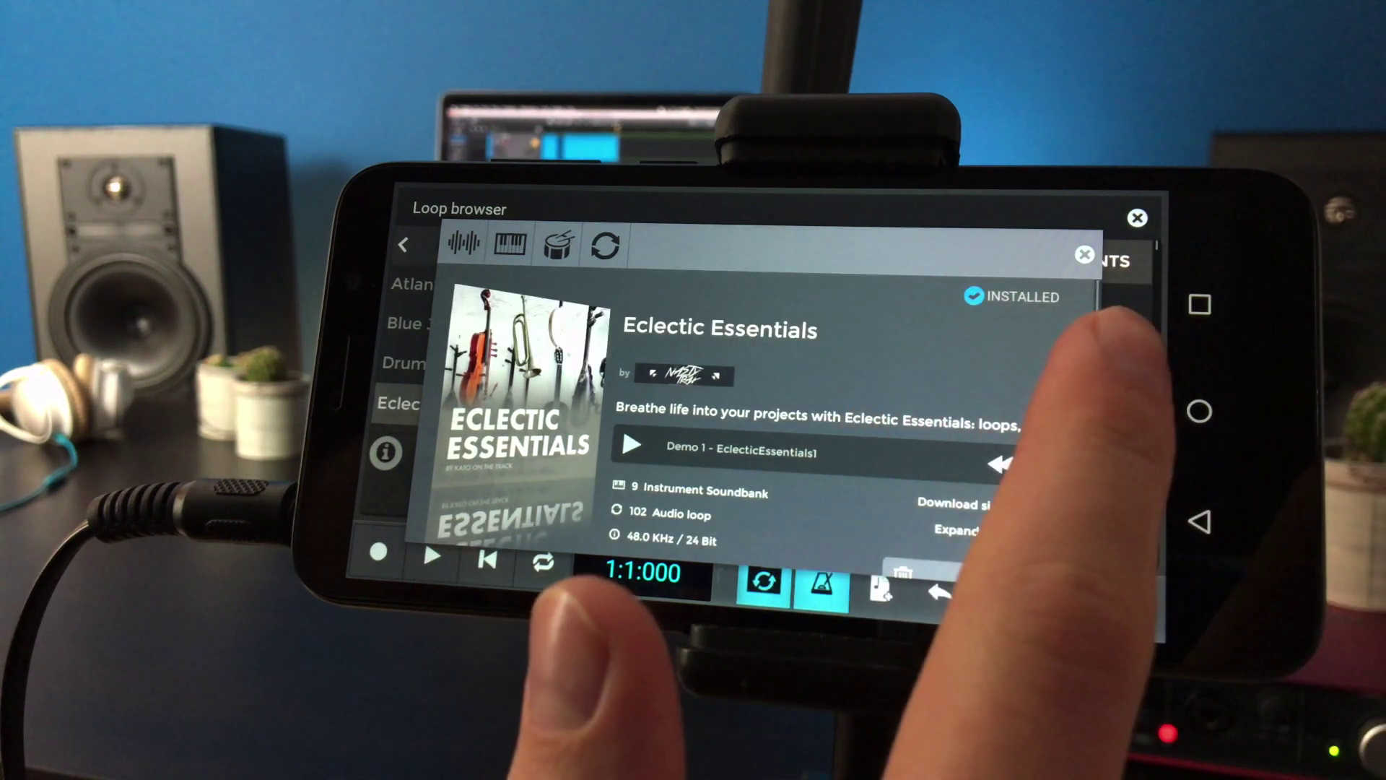
left_click(1084, 255)
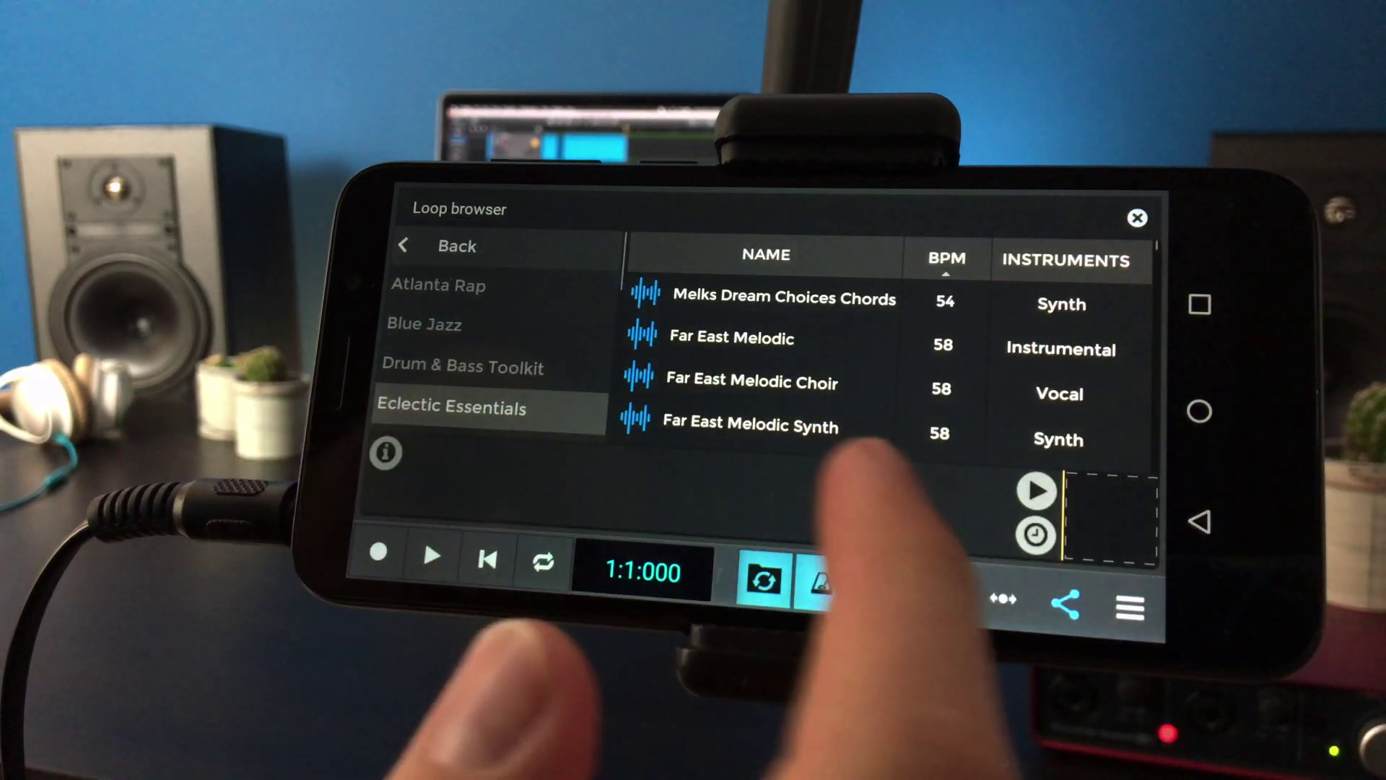
scroll(888, 347, "down", 5)
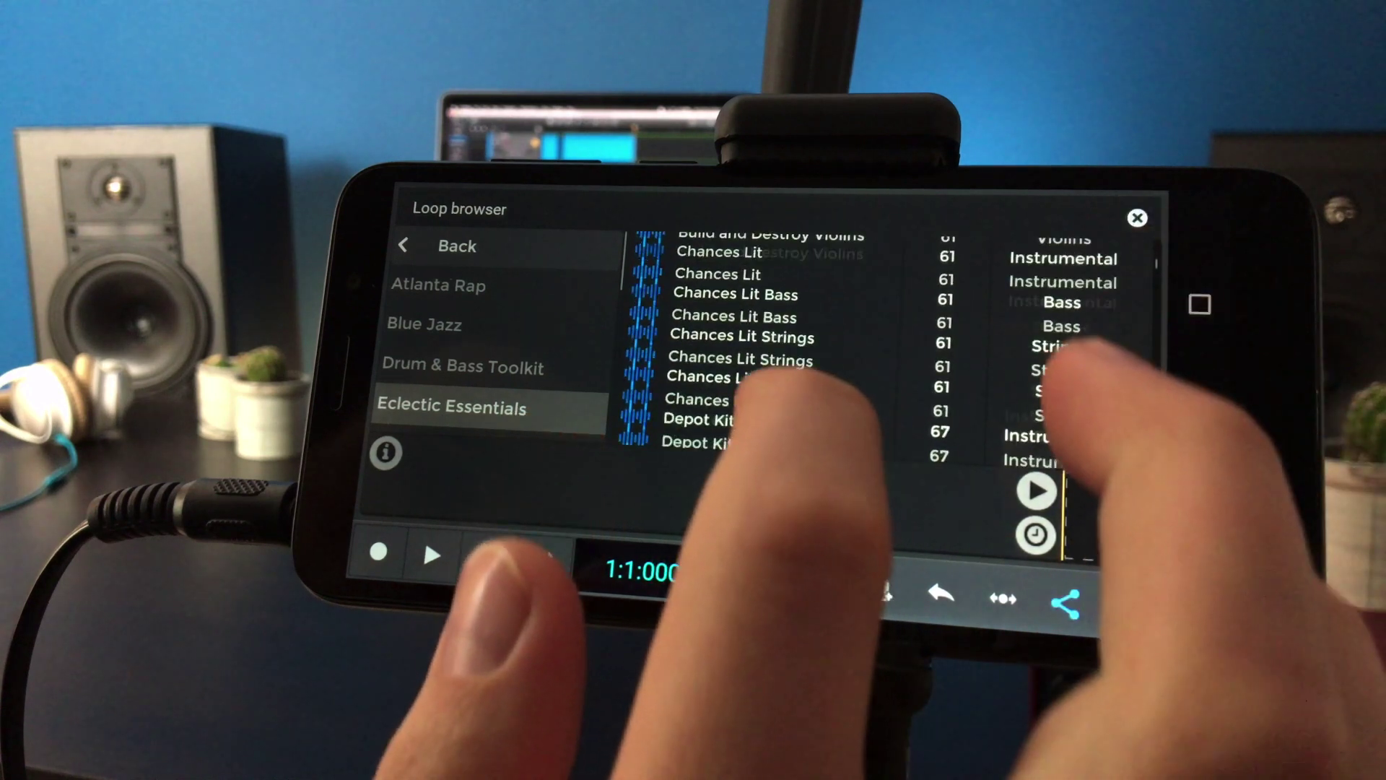
scroll(780, 335, "down", 5)
scroll(779, 336, "down", 5)
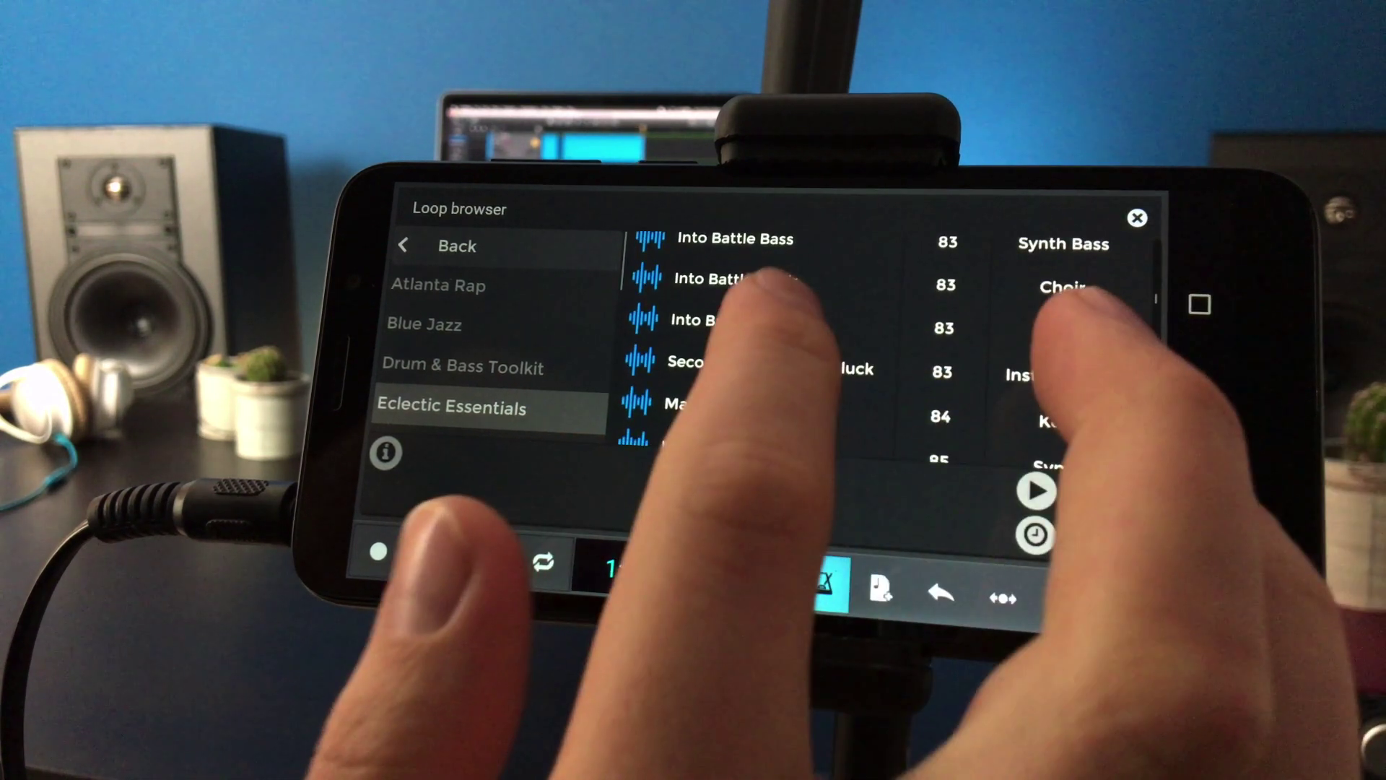
Step: Preview the Into Battle Synth and Lofi Keys loops
left_click(737, 327)
scroll(780, 347, "down", 1)
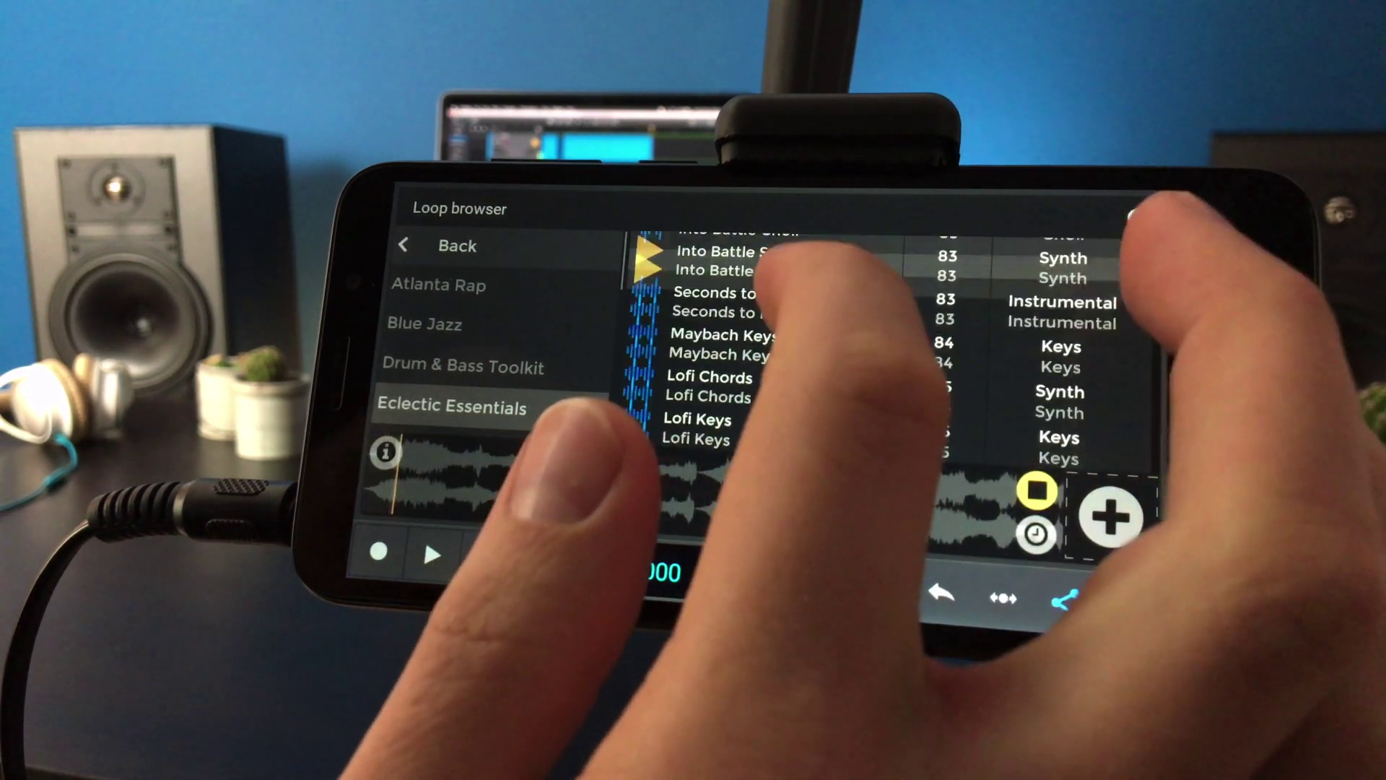
scroll(780, 336, "down", 2)
scroll(650, 563, "left", 3)
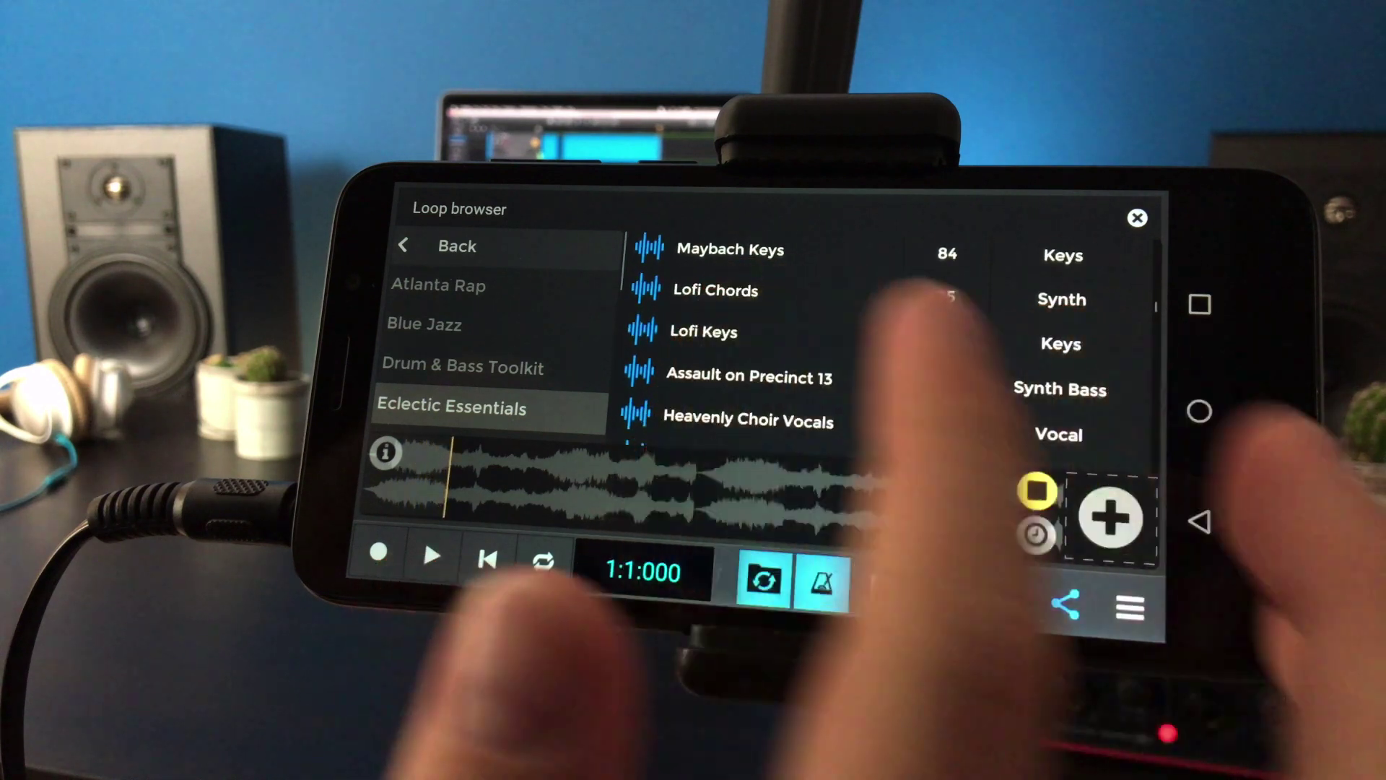
left_click(704, 332)
scroll(780, 336, "down", 1)
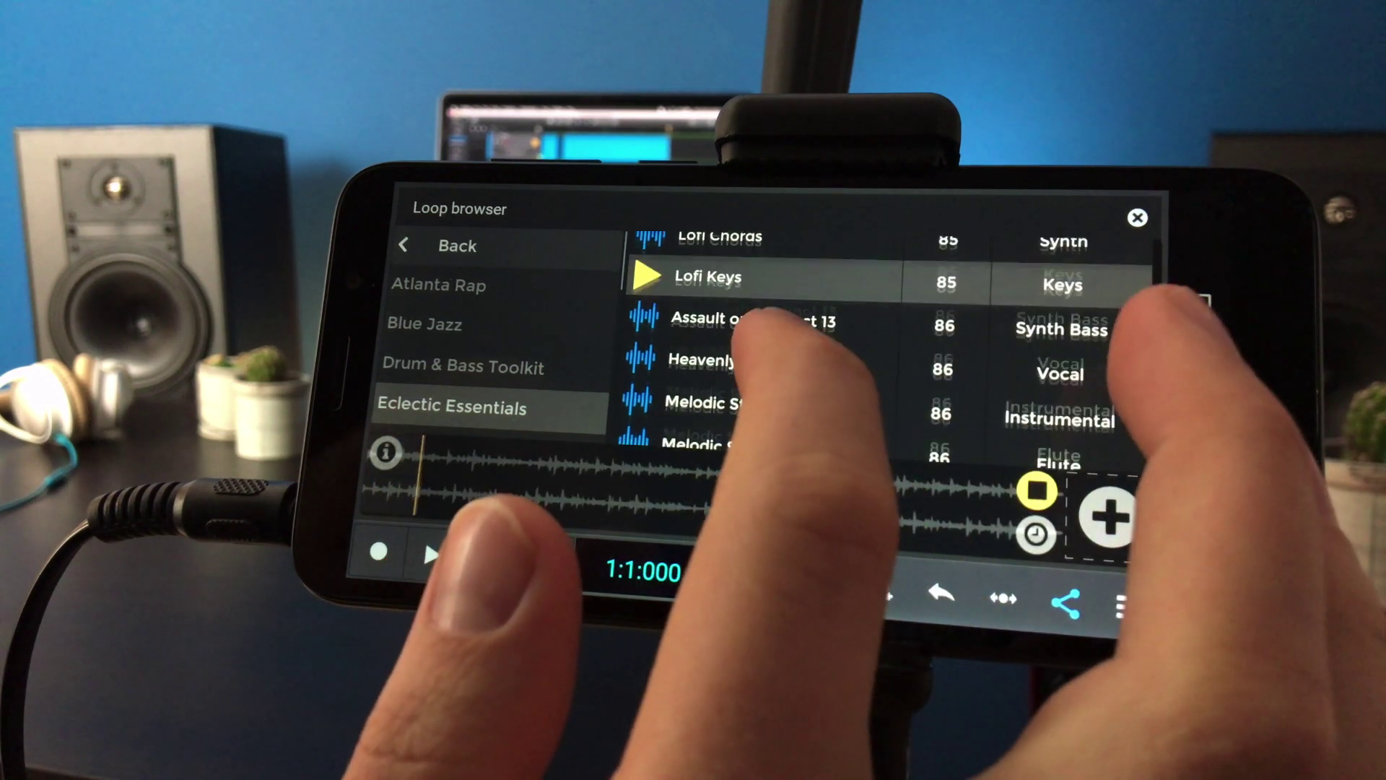
scroll(780, 336, "down", 1)
Step: Preview the Heavenly Choir Vocals loop, then the Analogue Tape Keys loop
left_click(755, 319)
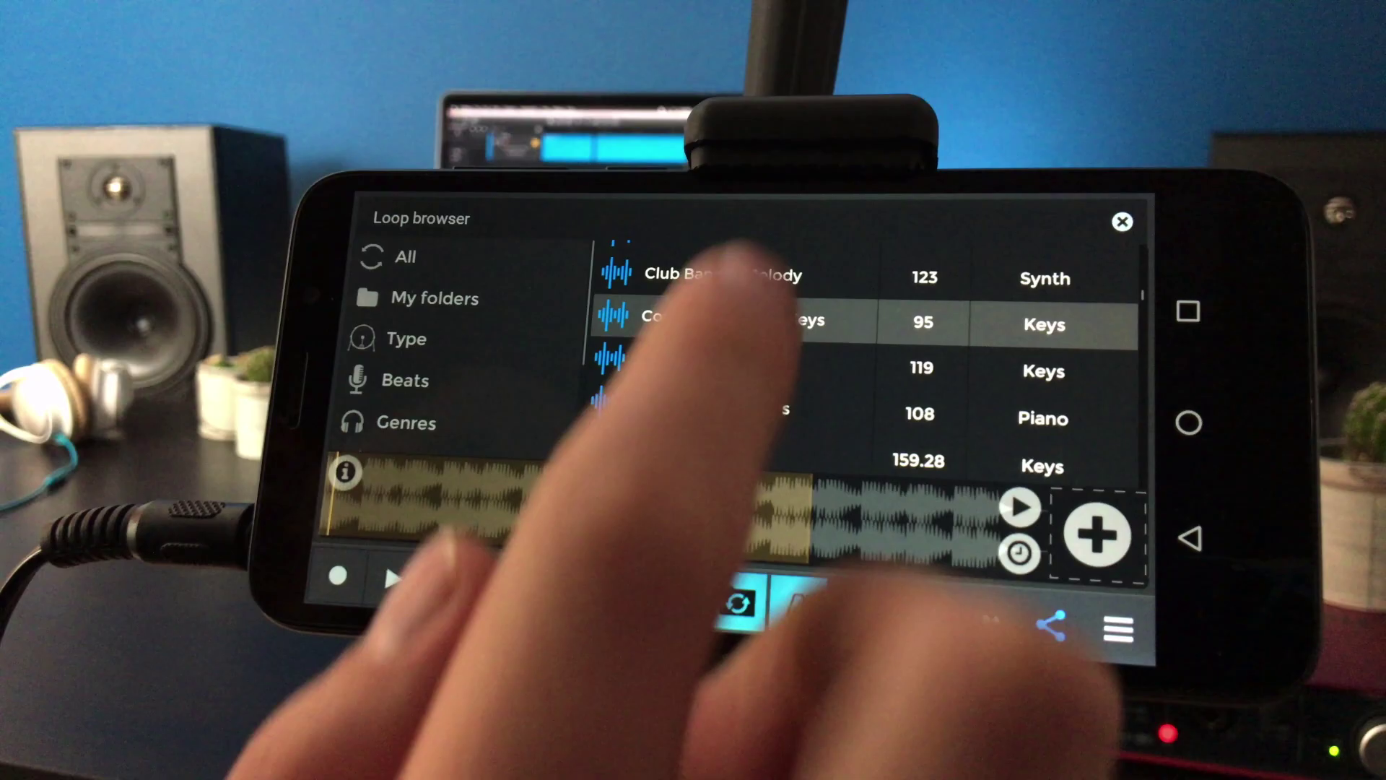
scroll(866, 369, "up", 5)
scroll(866, 369, "up", 5)
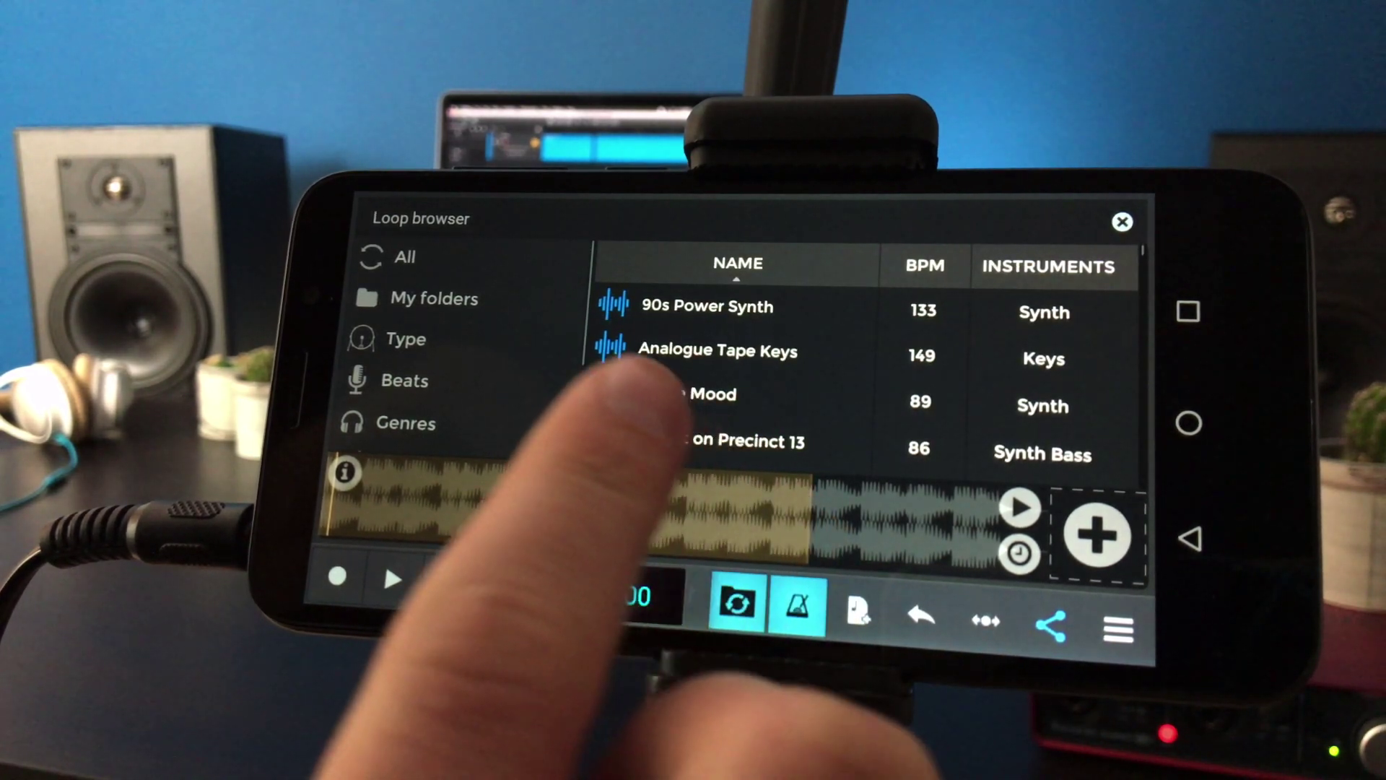
left_click(715, 350)
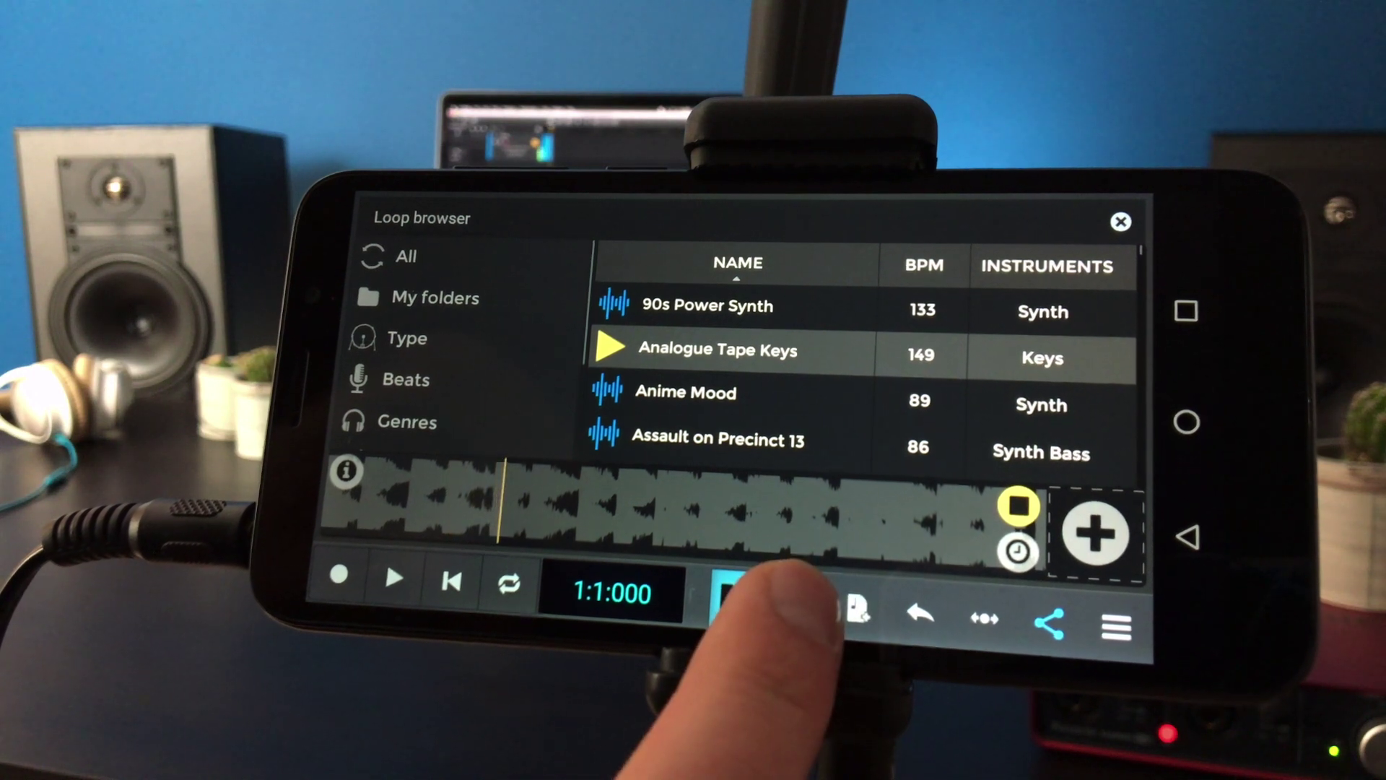
Step: Set the song key to G in the tempo and metronome settings
left_click(736, 591)
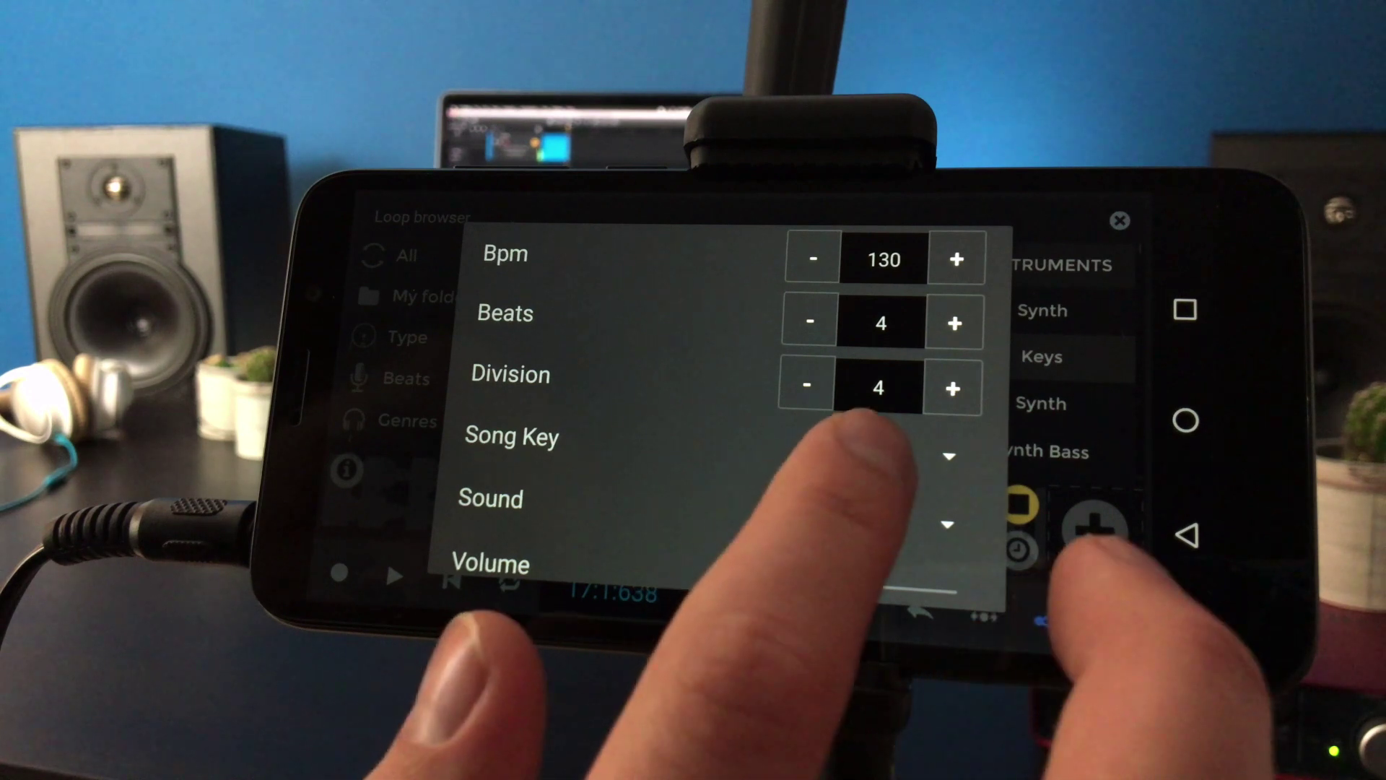
left_click(867, 451)
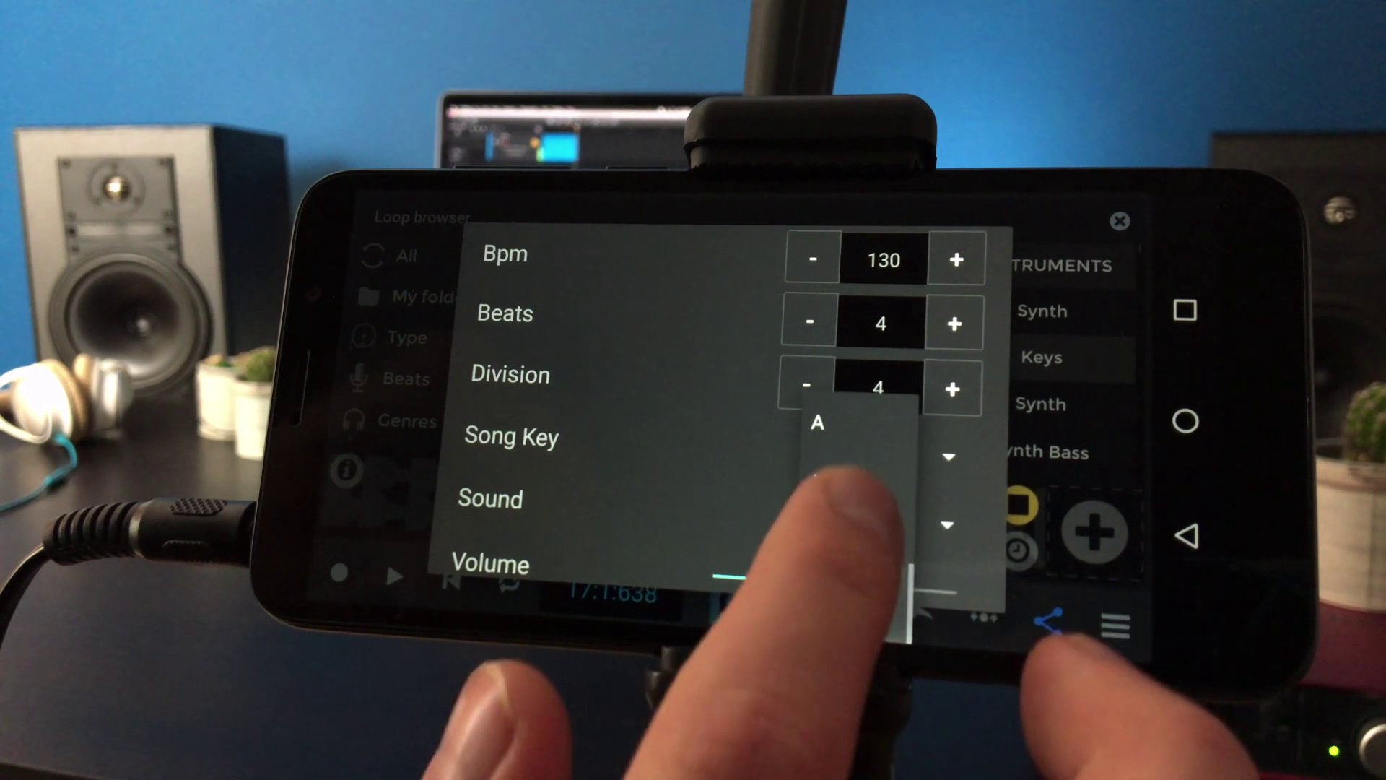
left_click_drag(840, 498, 834, 558)
left_click(819, 407)
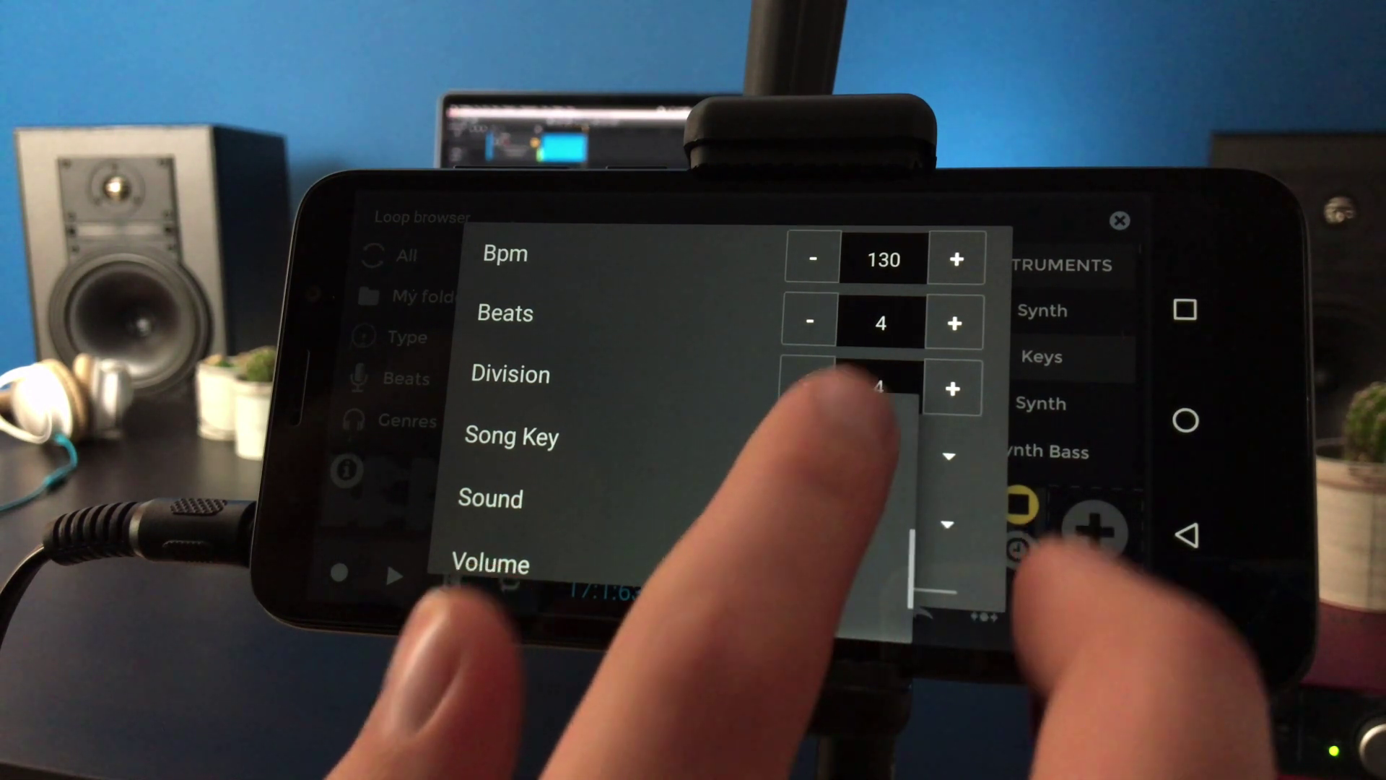
left_click_drag(590, 639, 584, 520)
left_click(585, 558)
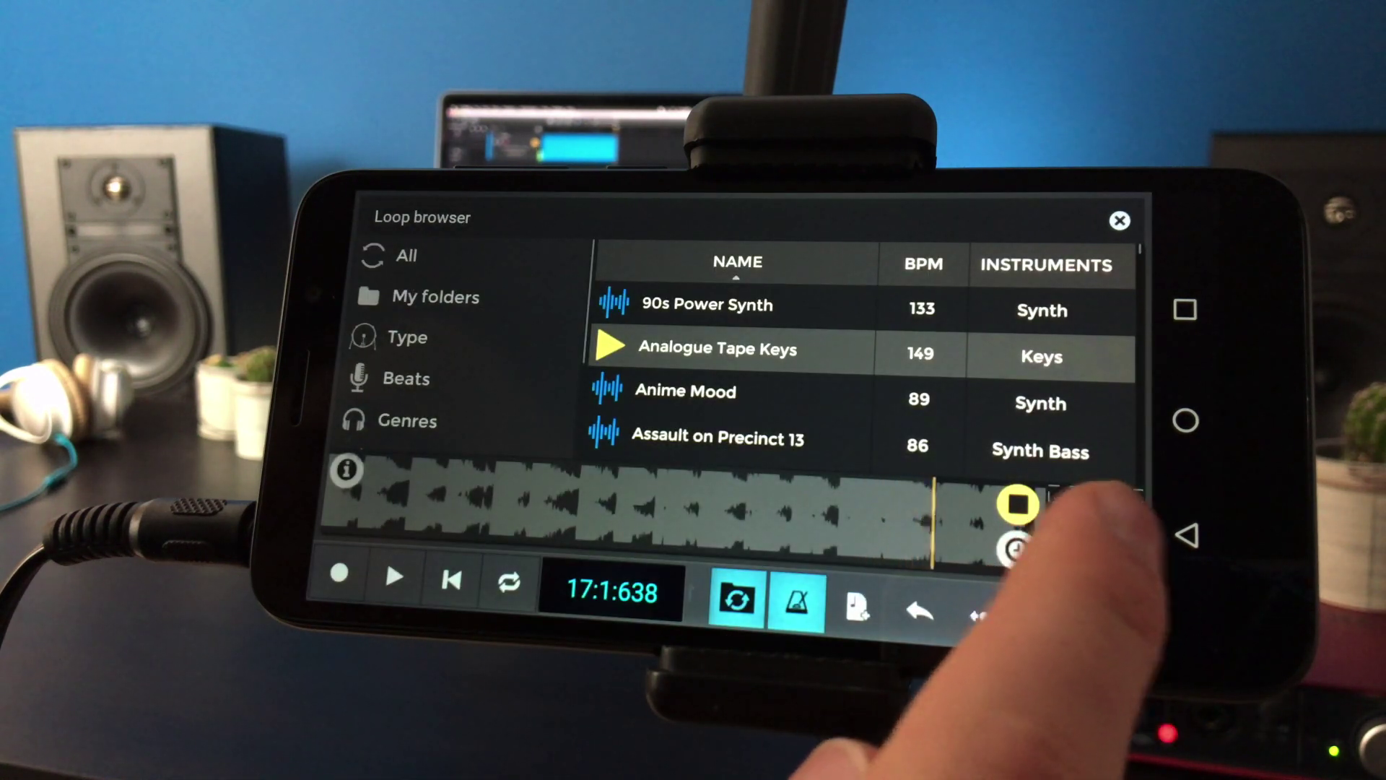
Step: Add the Analogue Tape Keys loop to the song and return to the track view
left_click(1018, 504)
left_click(1075, 526)
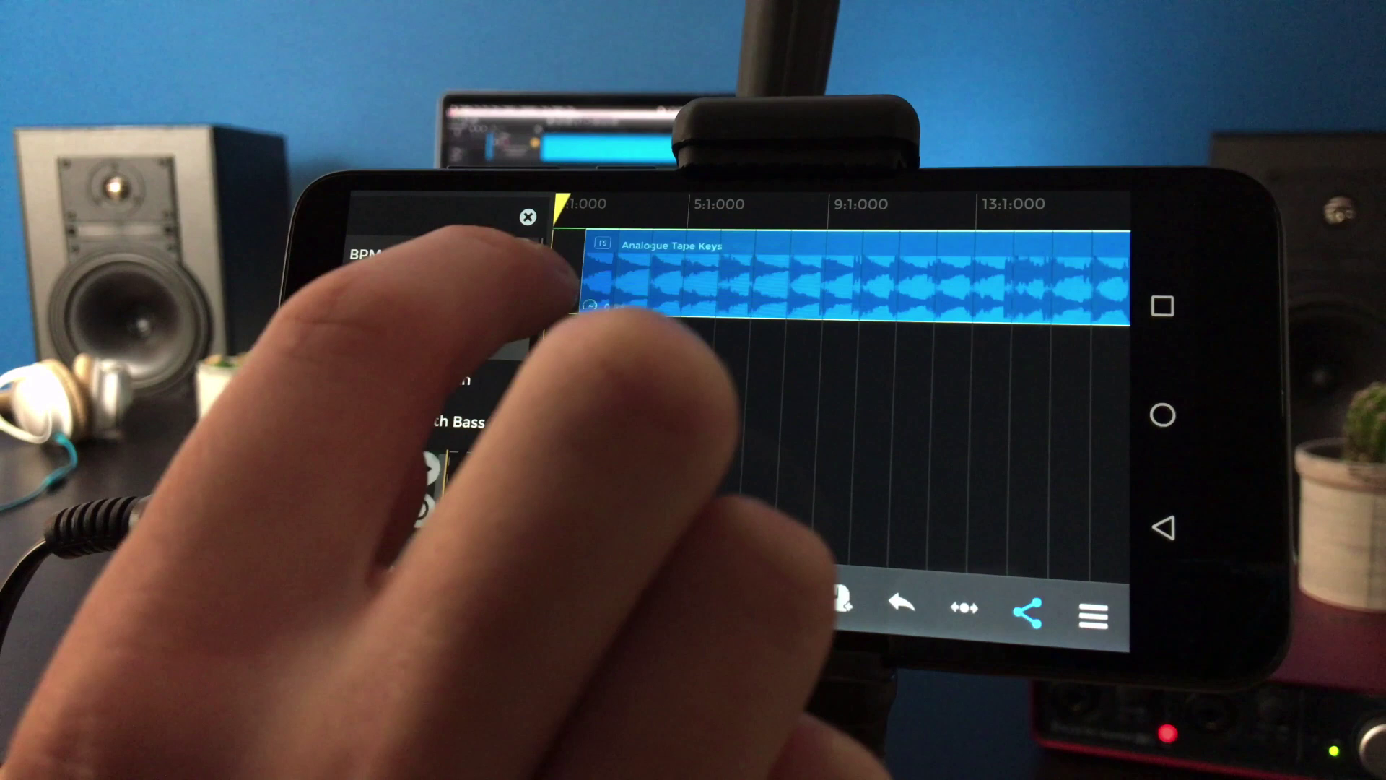
left_click(785, 597)
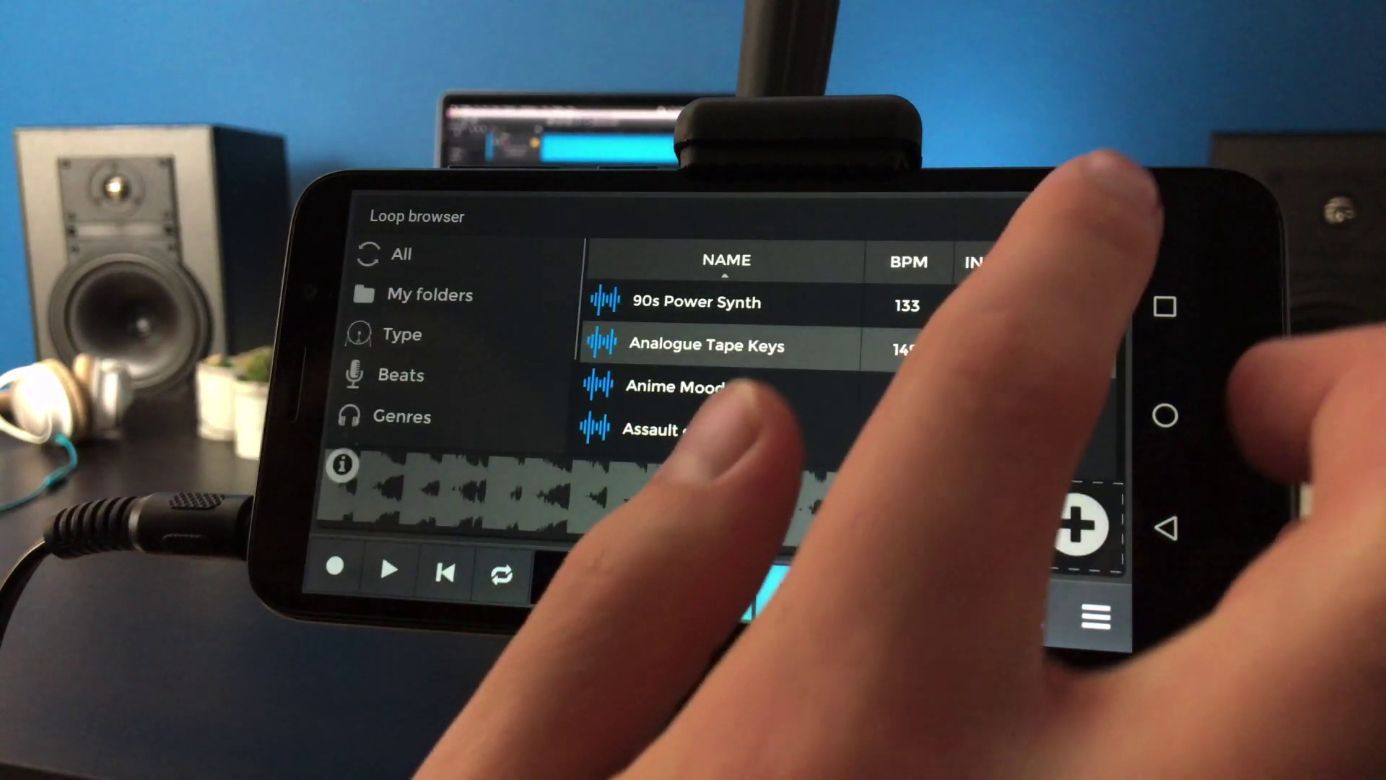
left_click(1100, 219)
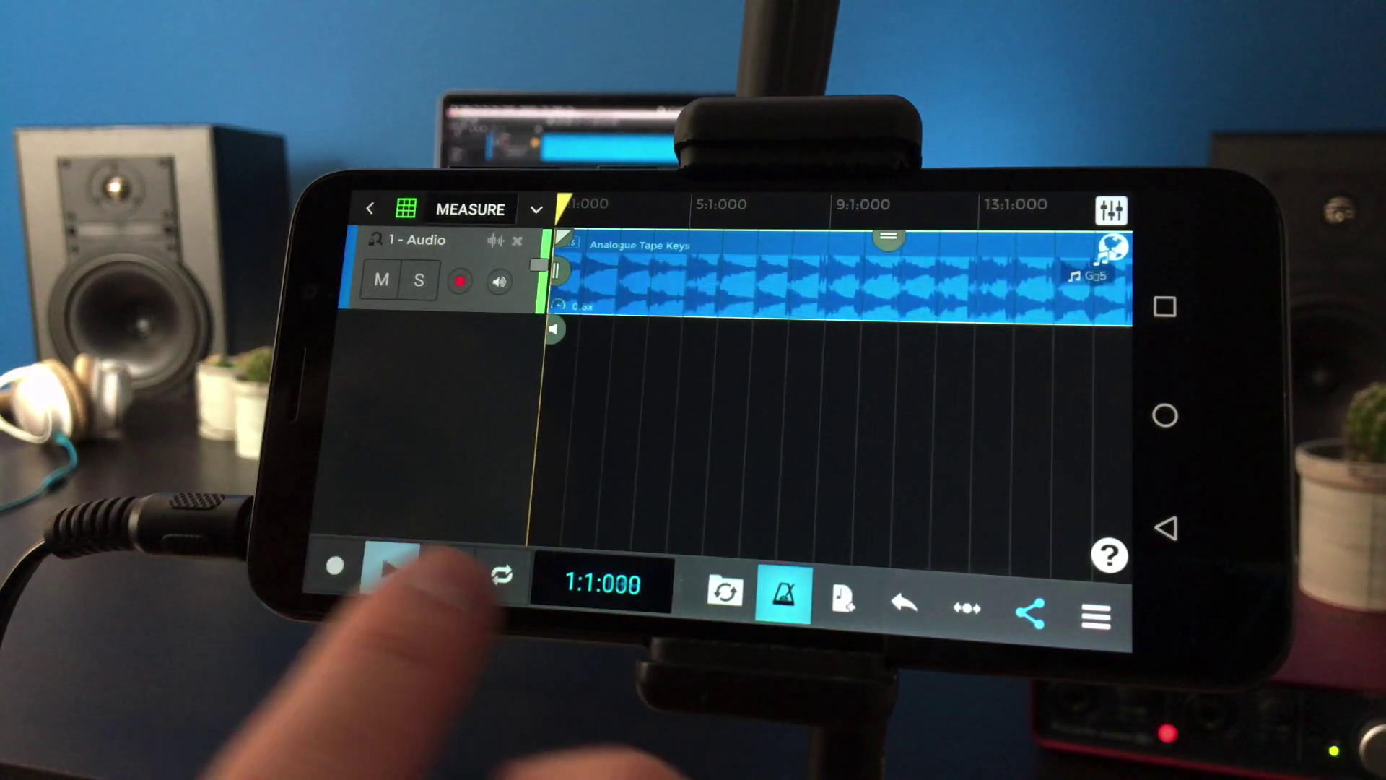
Step: Play the song and change the keys loop pitch from G#5 to G5
left_click(389, 569)
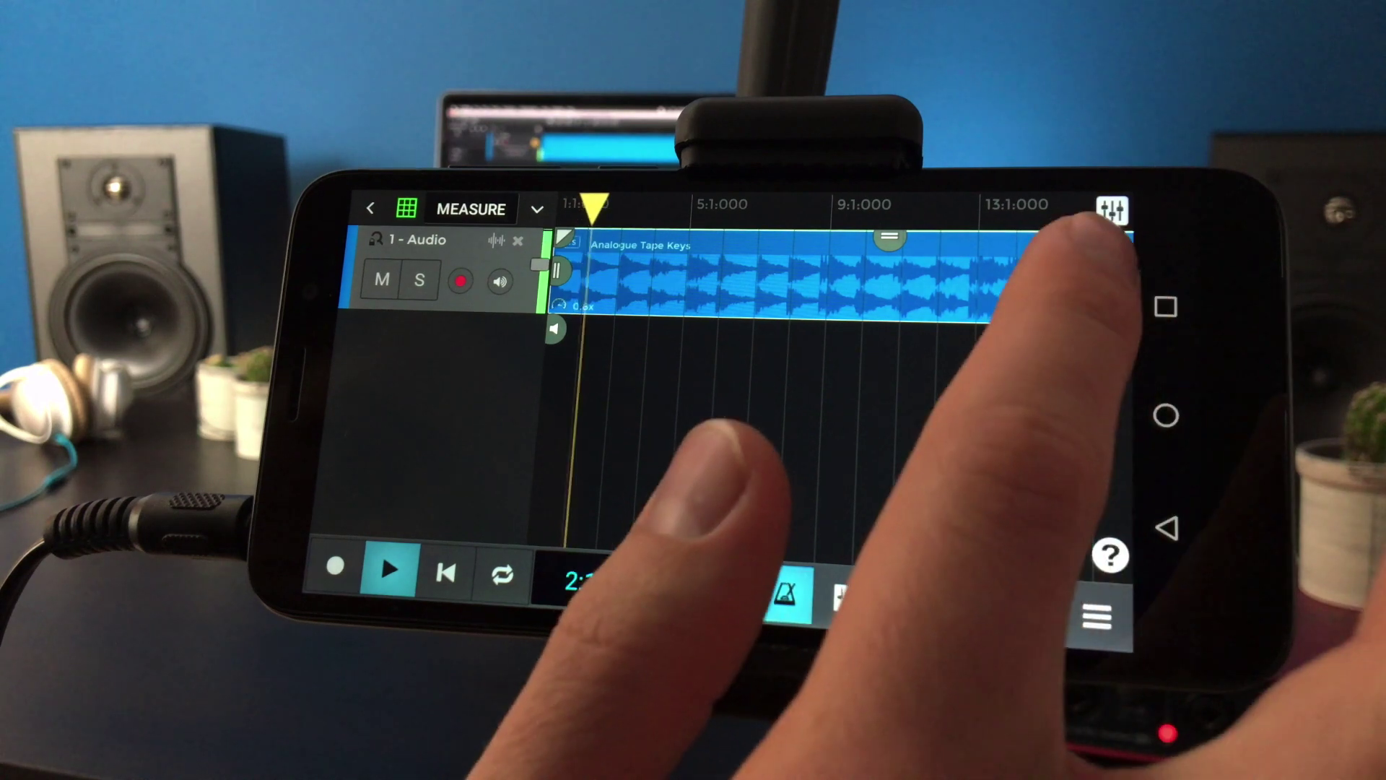
left_click(1094, 273)
scroll(964, 434, "down", 5)
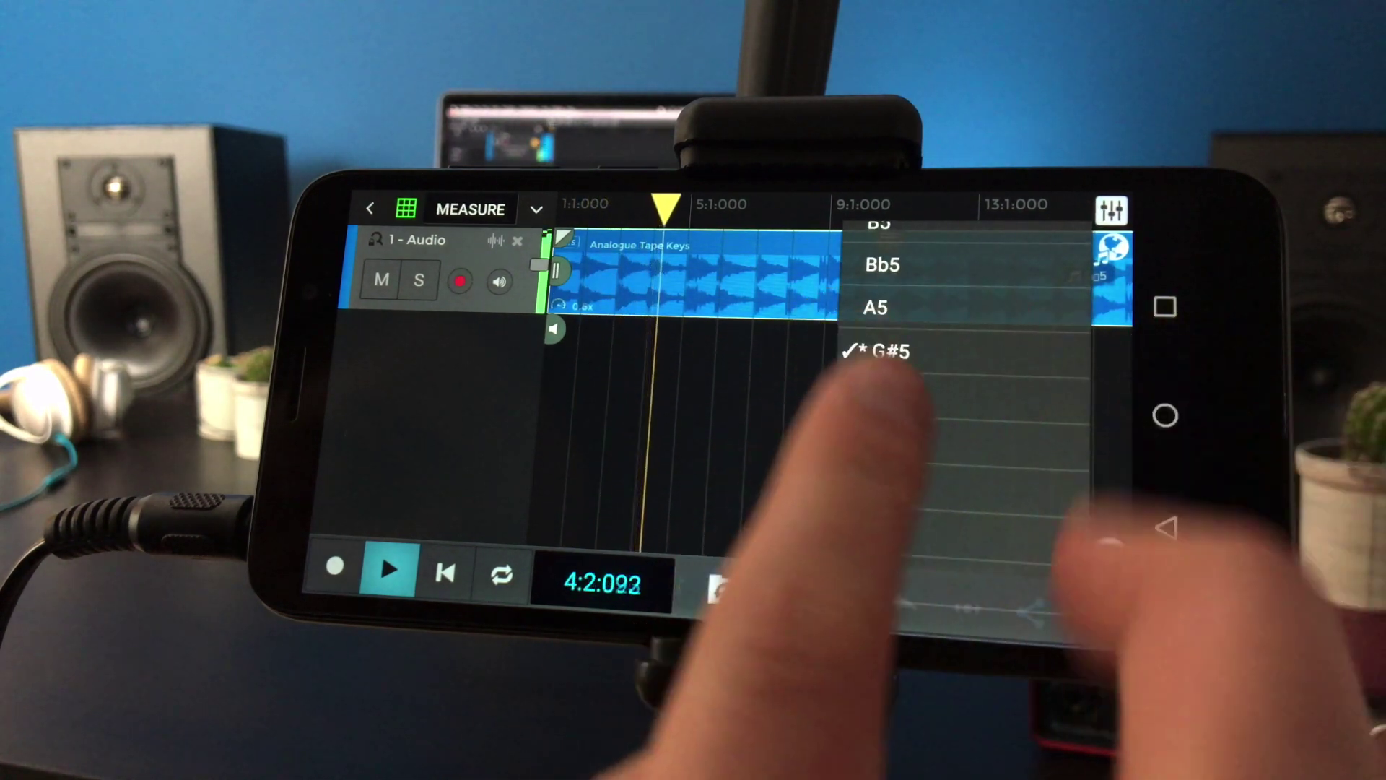
left_click(888, 394)
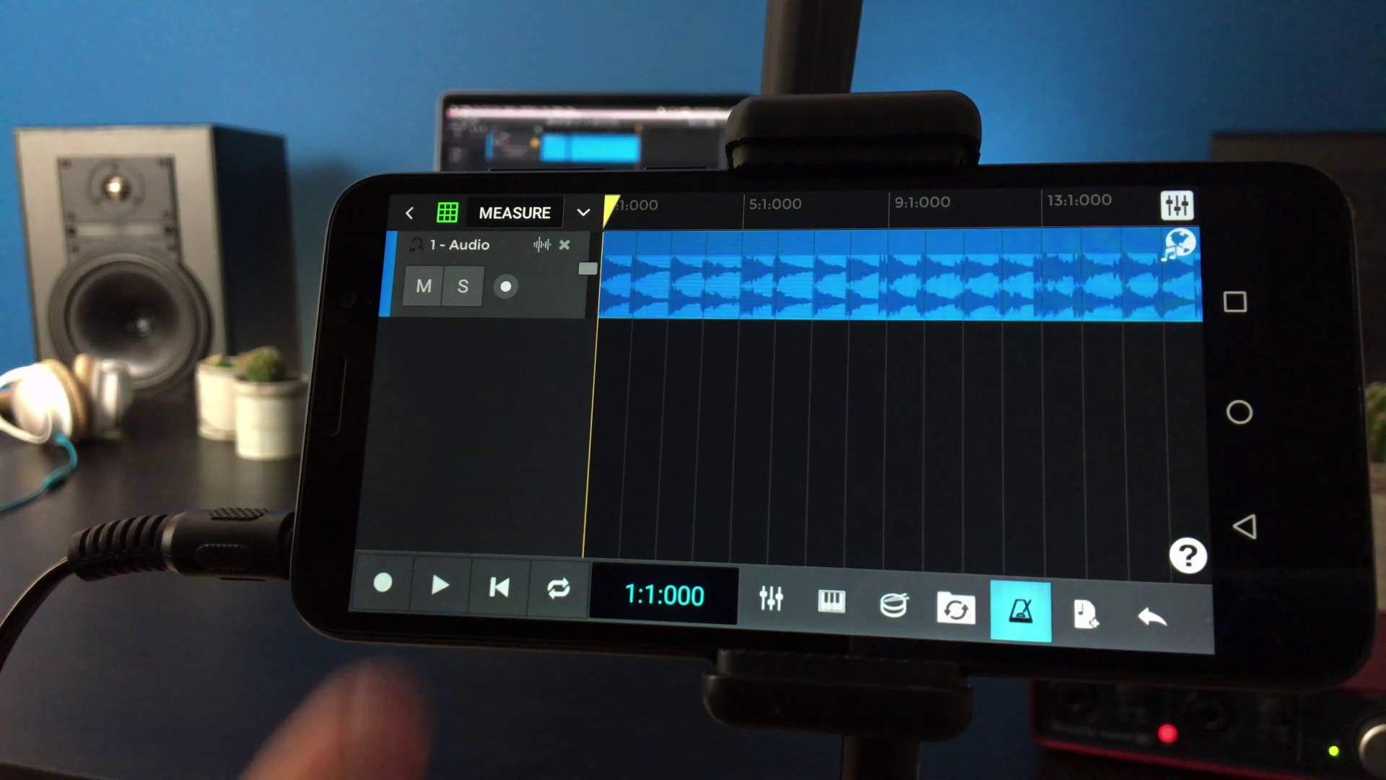
Step: Add an instrument track using the OneShot Selection synth from Eclectic Essentials
left_click(440, 585)
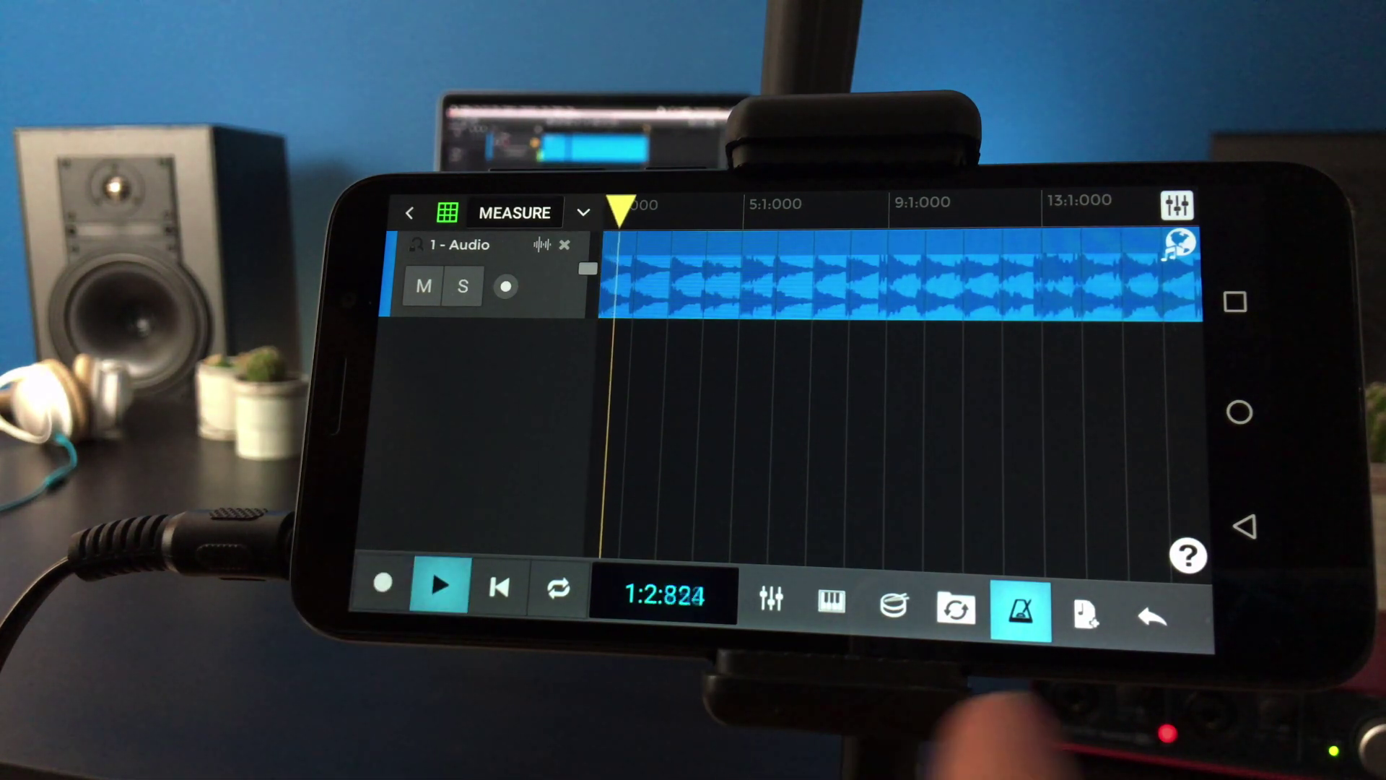
left_click(1085, 613)
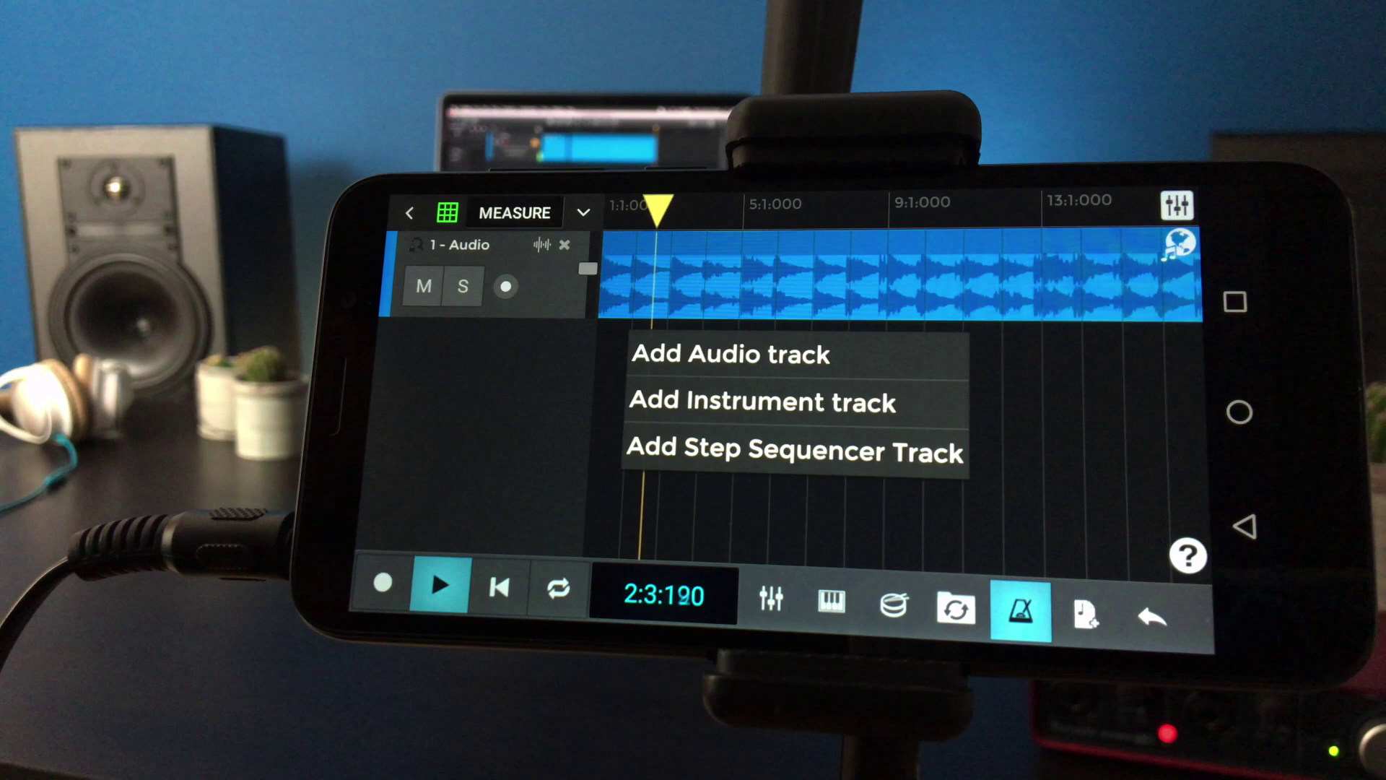
left_click(761, 402)
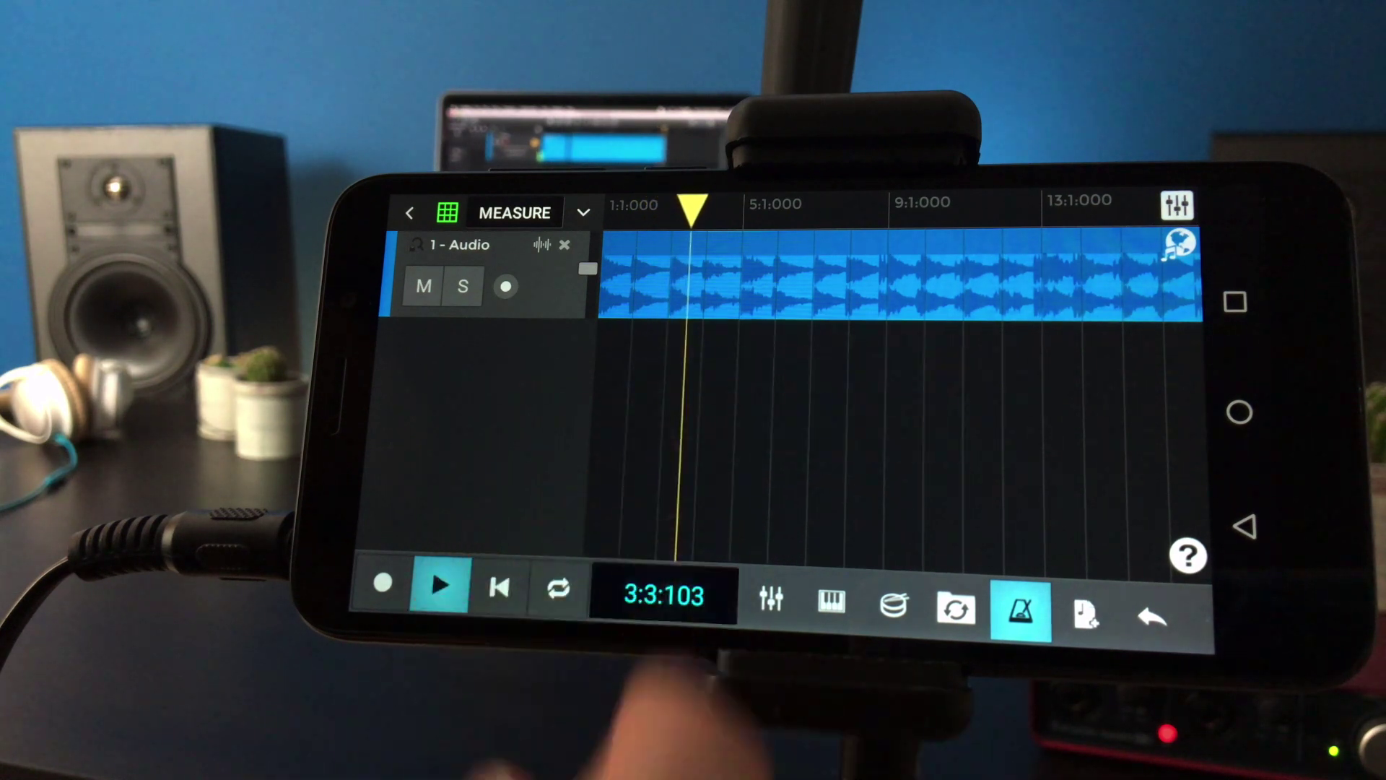
scroll(536, 434, "down", 5)
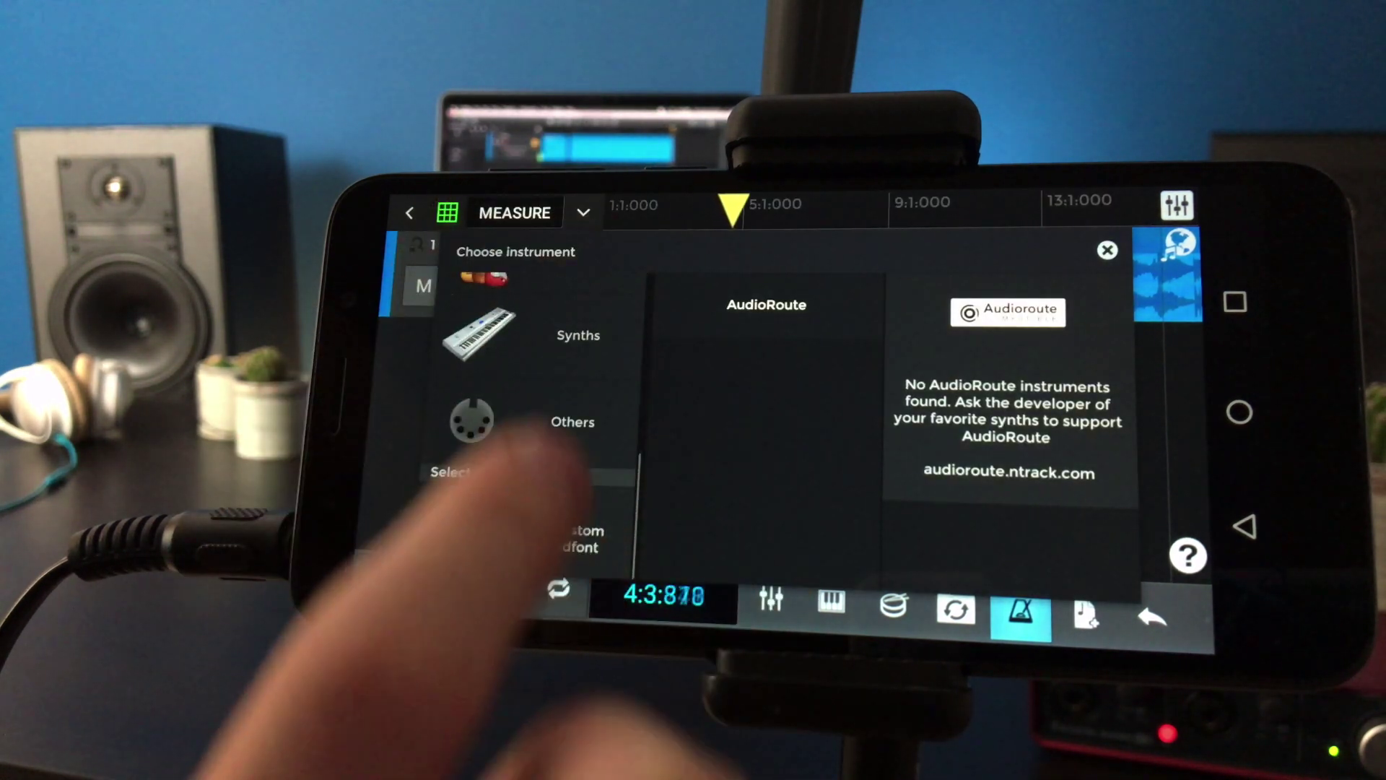
left_click(578, 335)
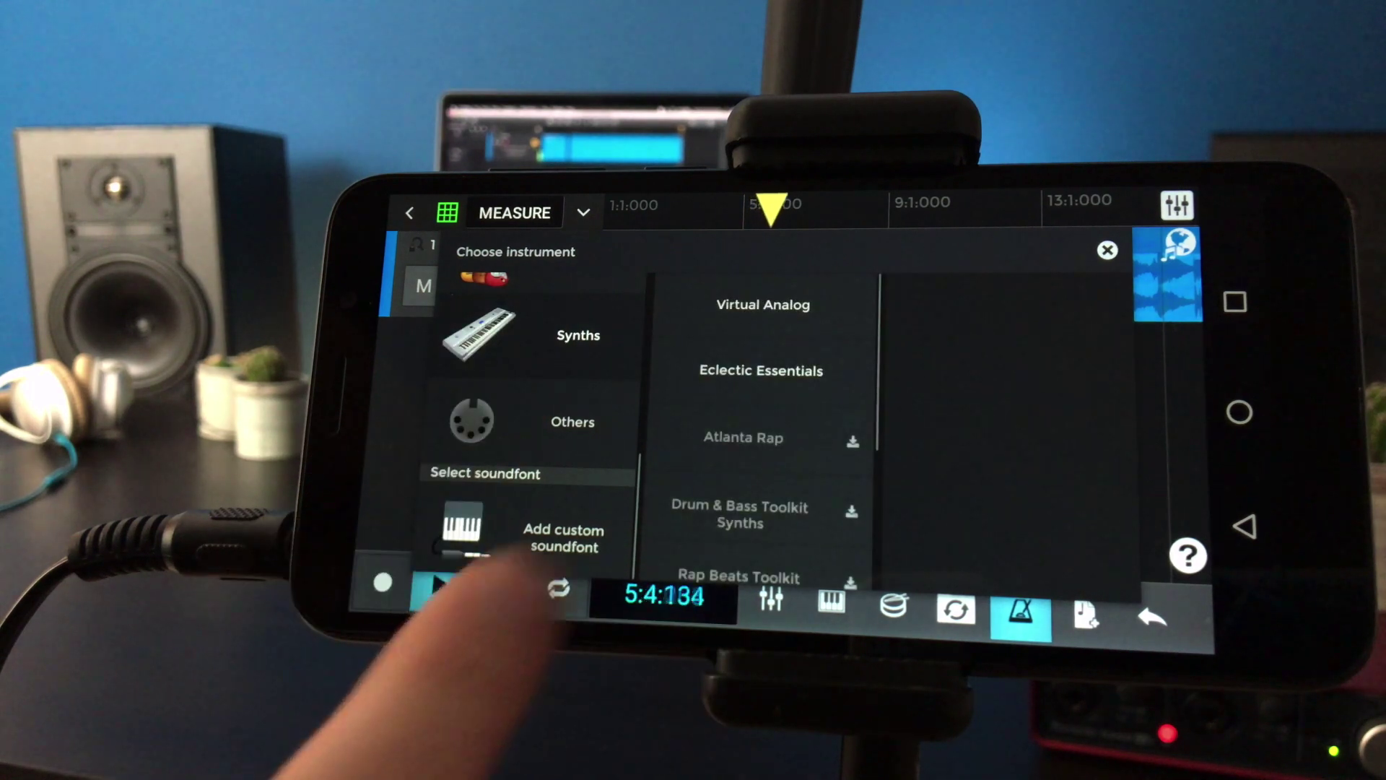
left_click(758, 370)
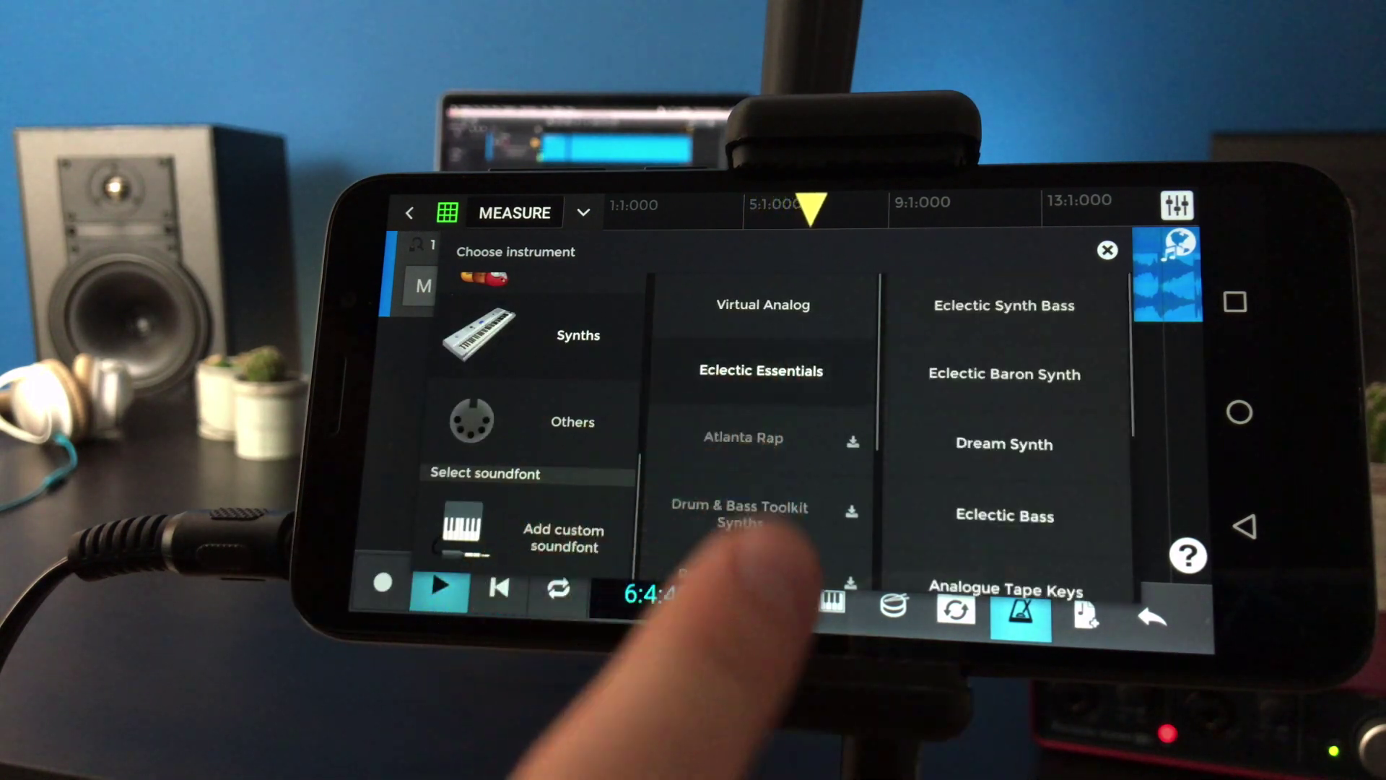
scroll(1005, 456, "down", 5)
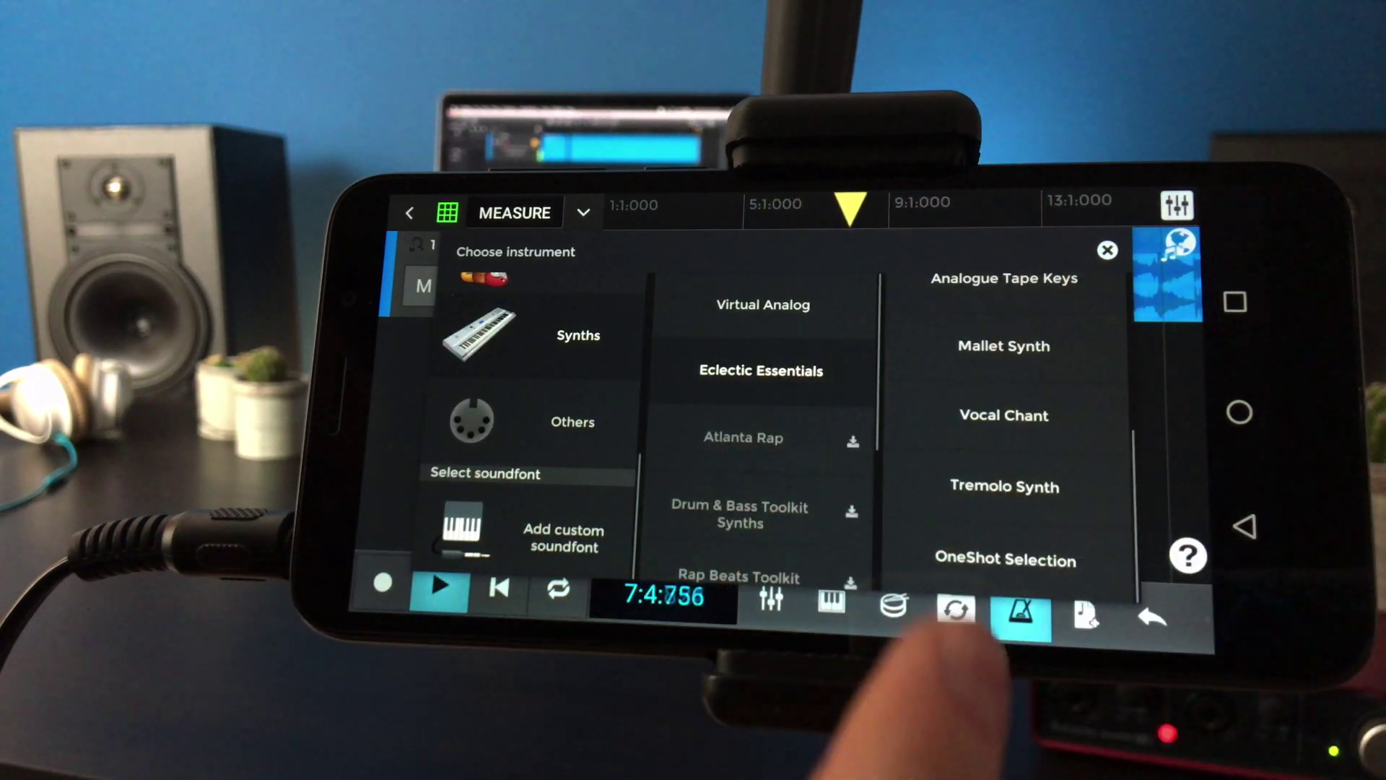
left_click(1005, 562)
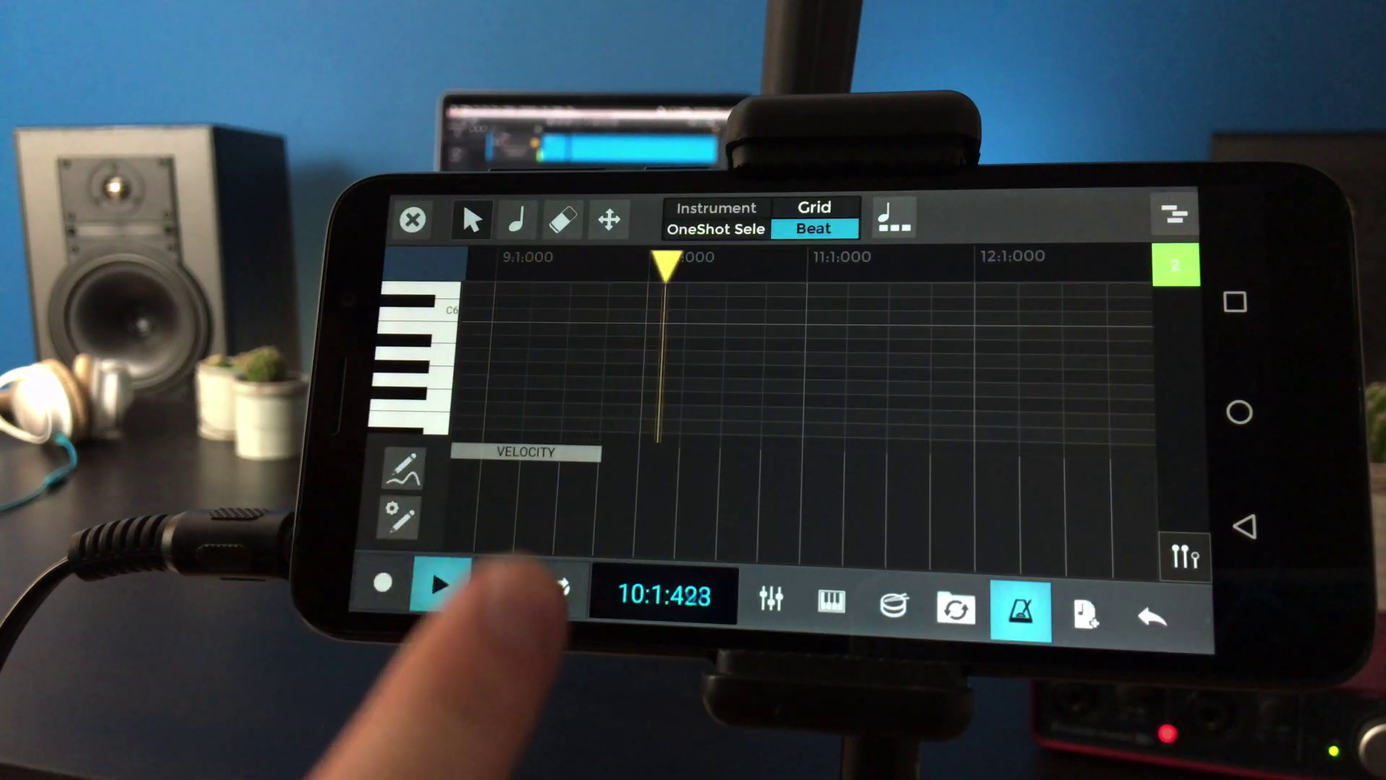
Step: Audition a few notes of the new instrument on the on-screen keyboard
left_click(829, 602)
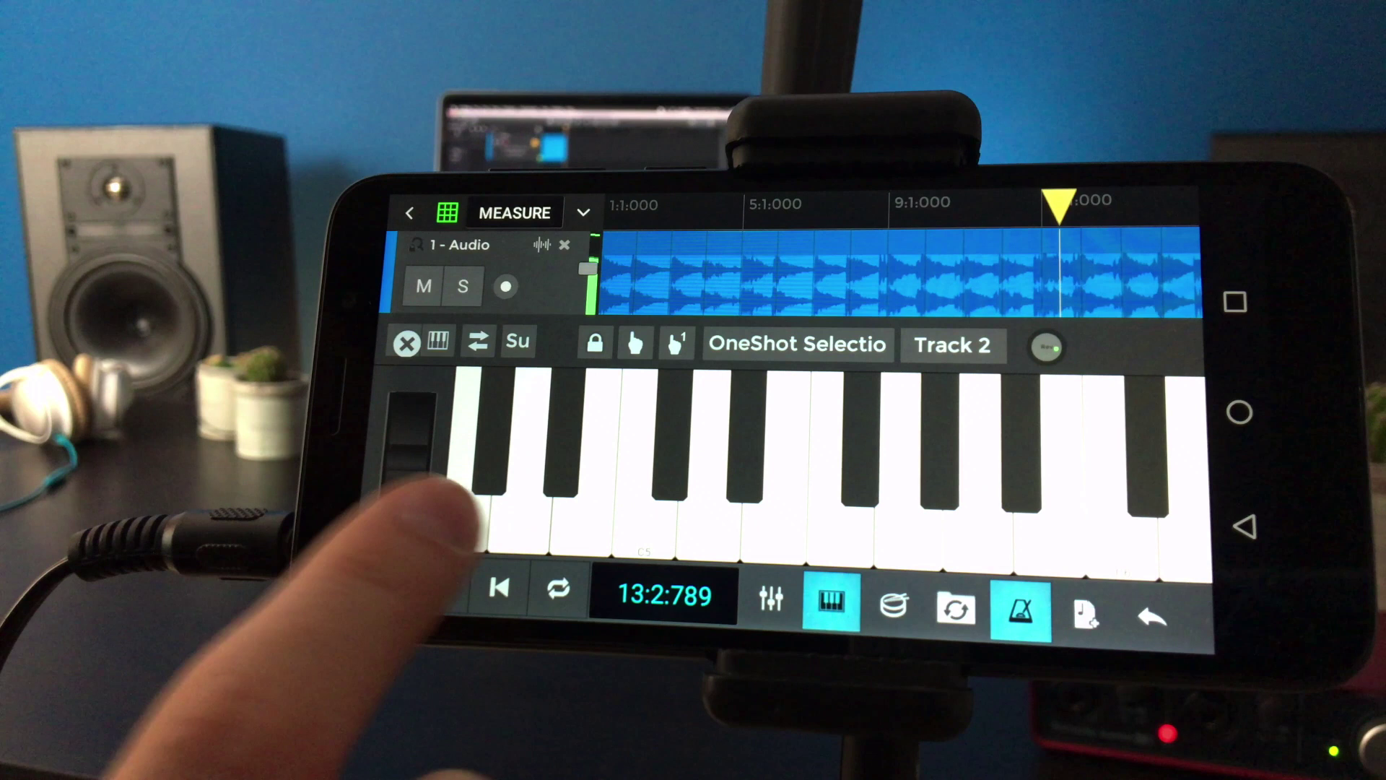
left_click(494, 433)
left_click(530, 456)
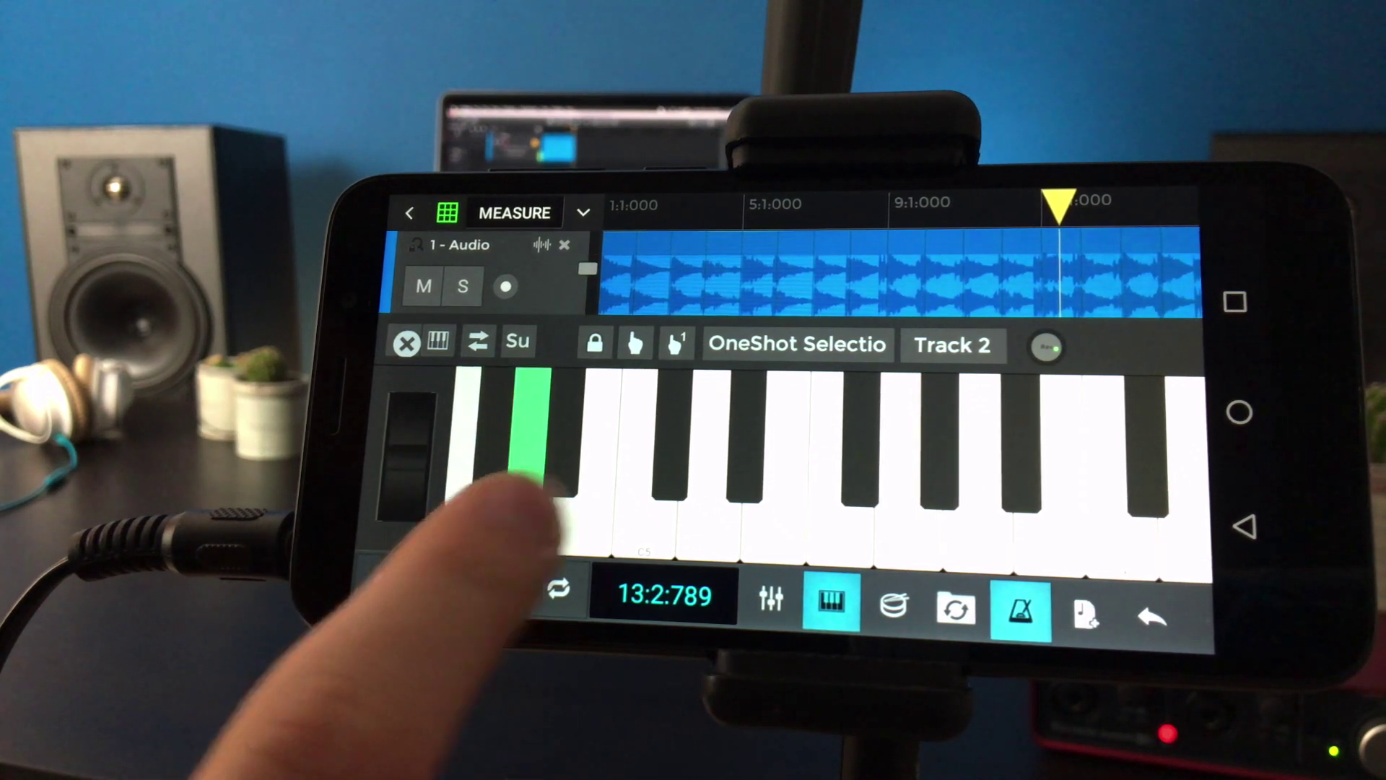
left_click(636, 455)
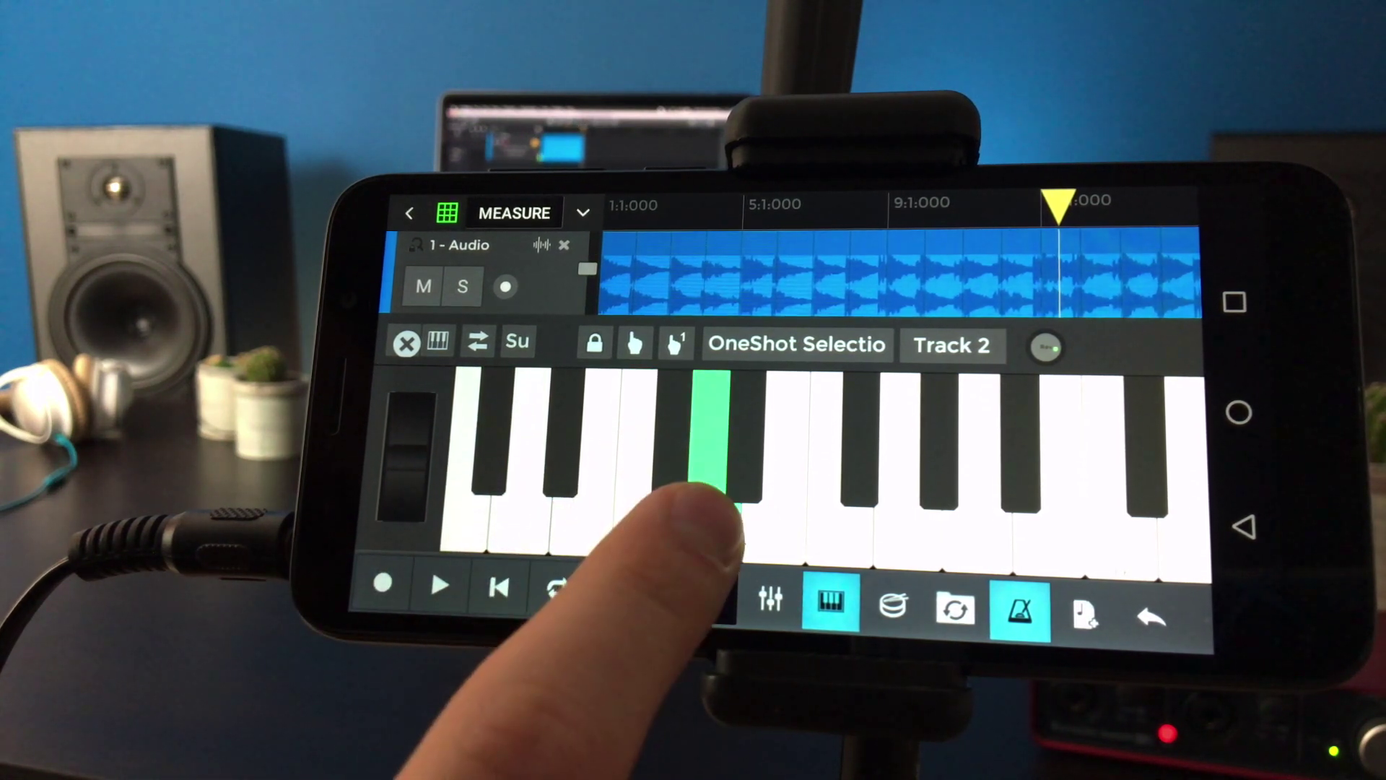
left_click(563, 434)
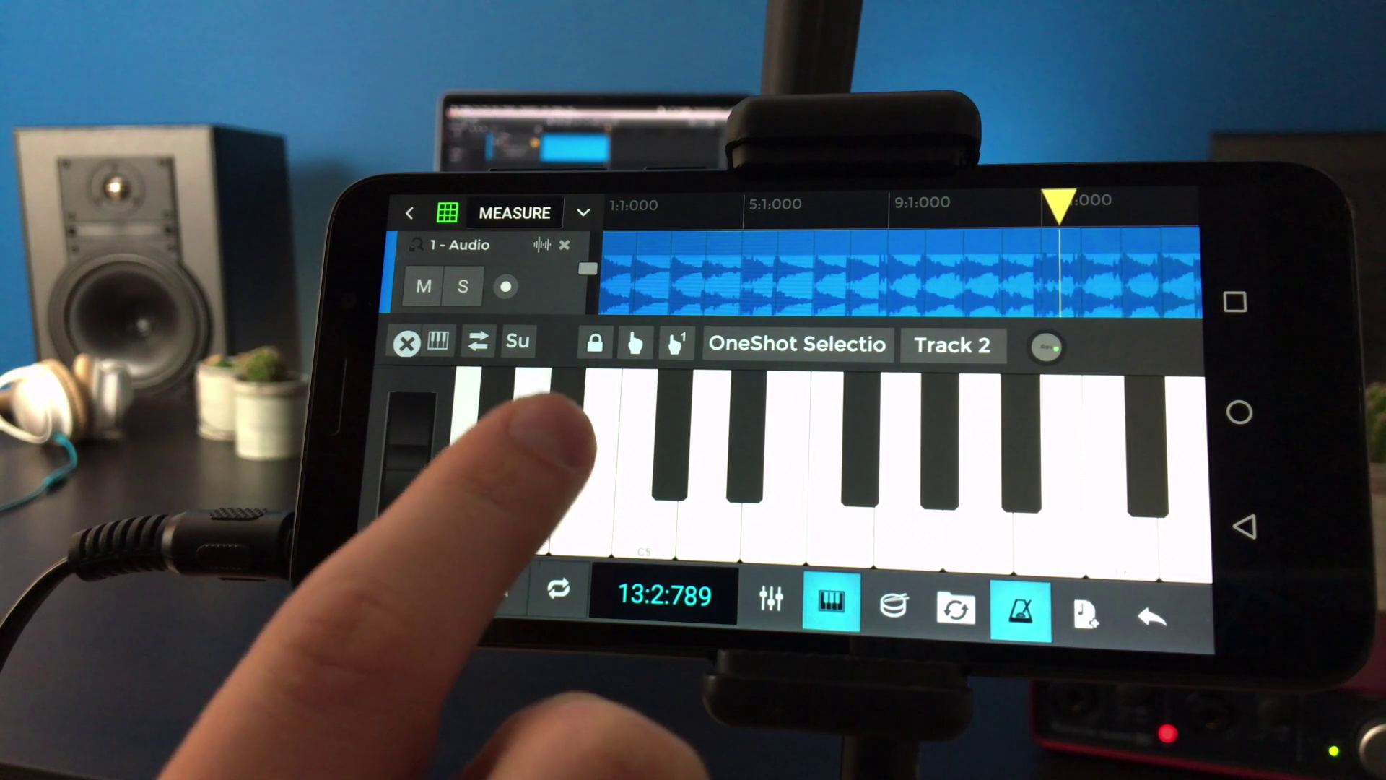
Step: Rewind to the start and record three intro notes onto the new track
left_click(498, 586)
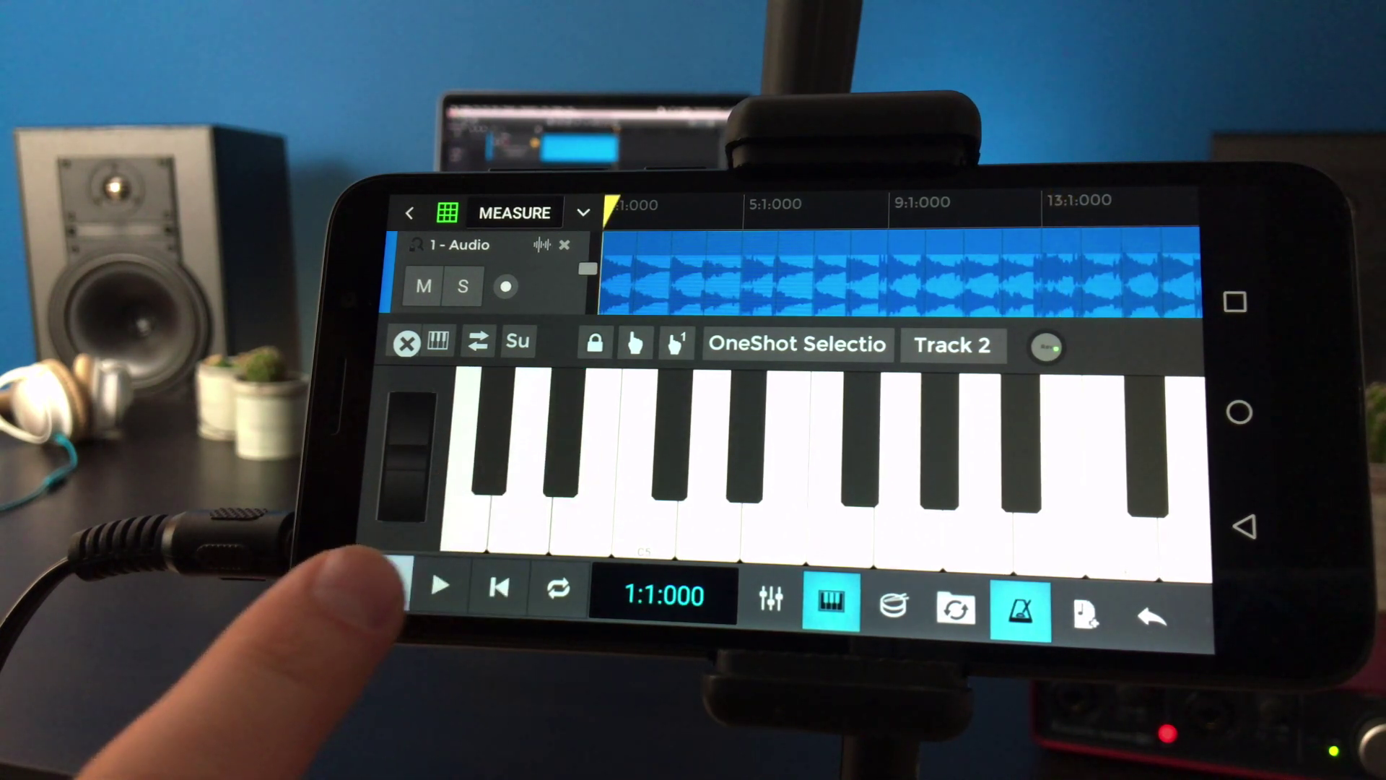
left_click(382, 584)
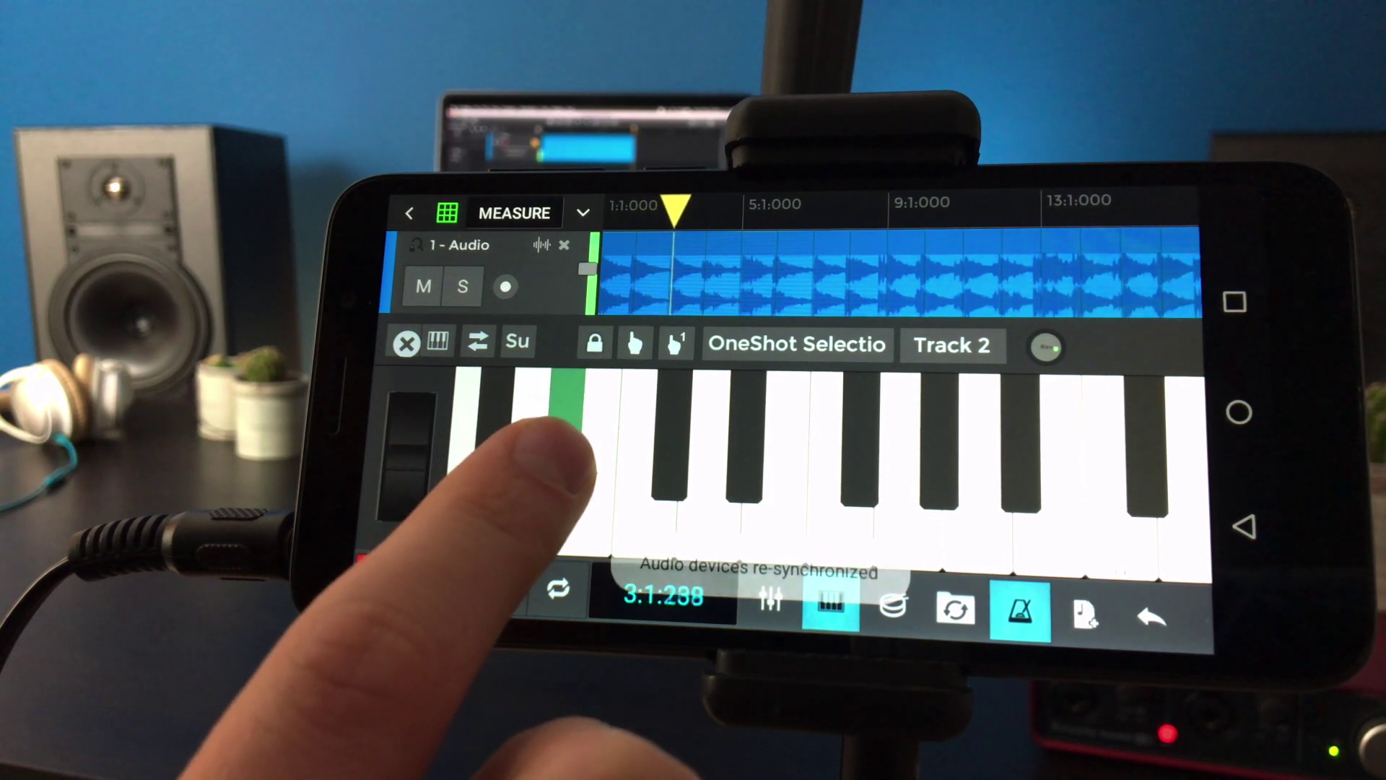
left_click(567, 427)
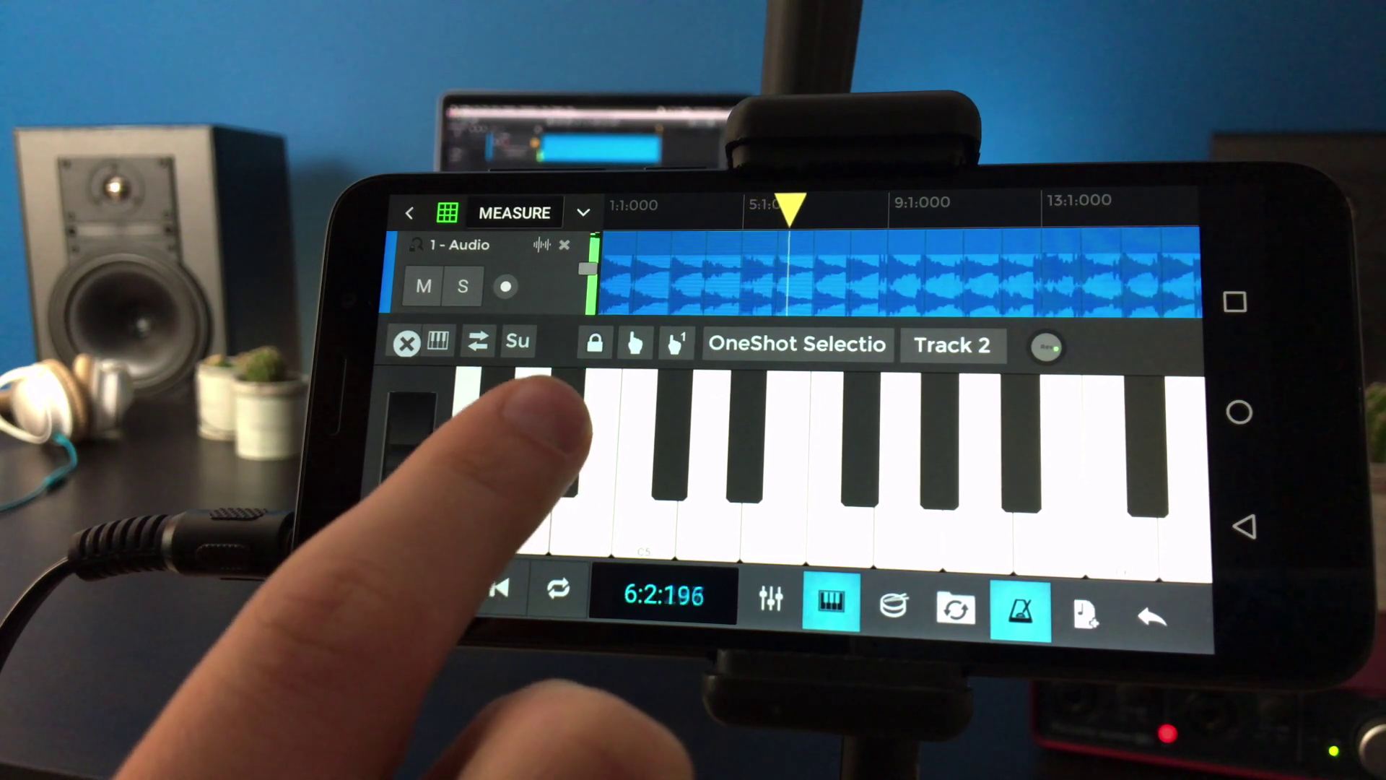
left_click(567, 428)
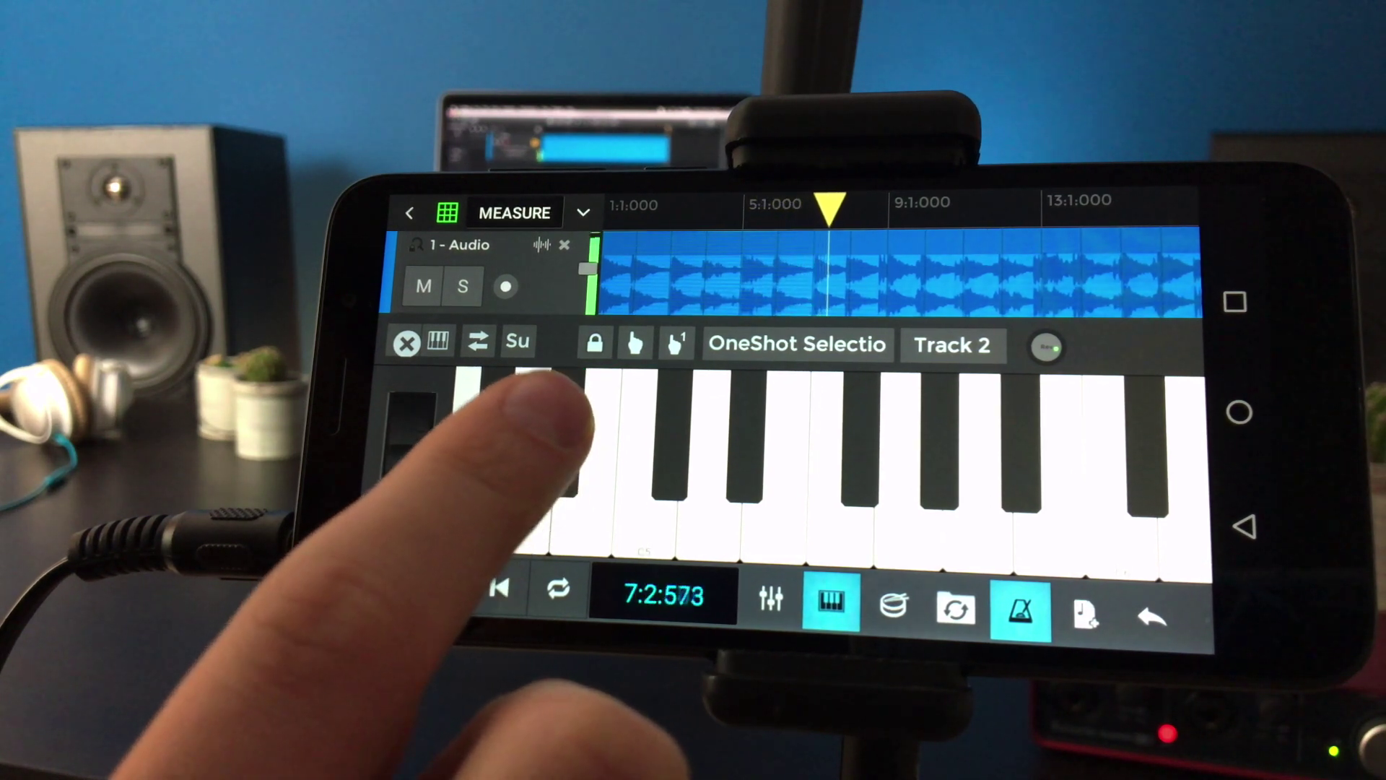
left_click(566, 428)
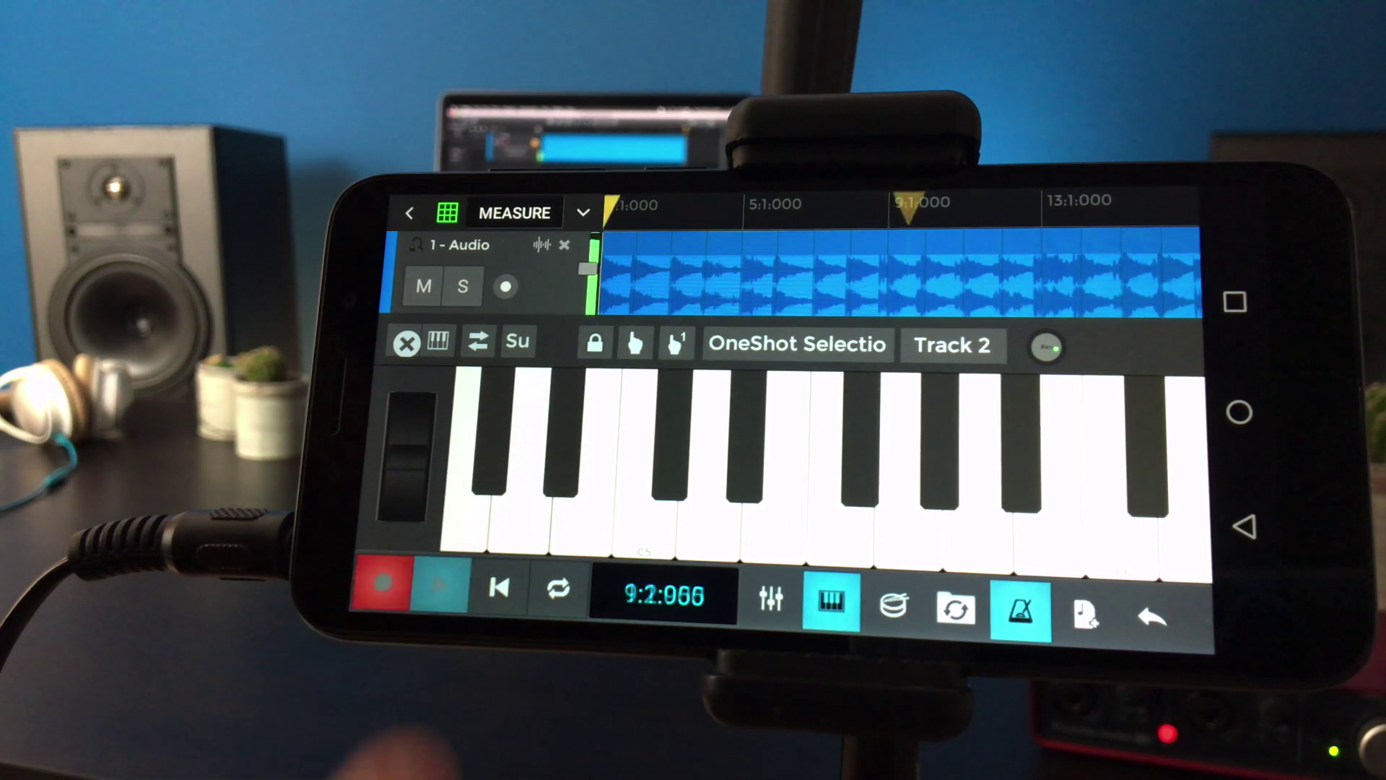
Step: Play back the intro, mark a loop starting at bar 9 and play the looped section
left_click(406, 344)
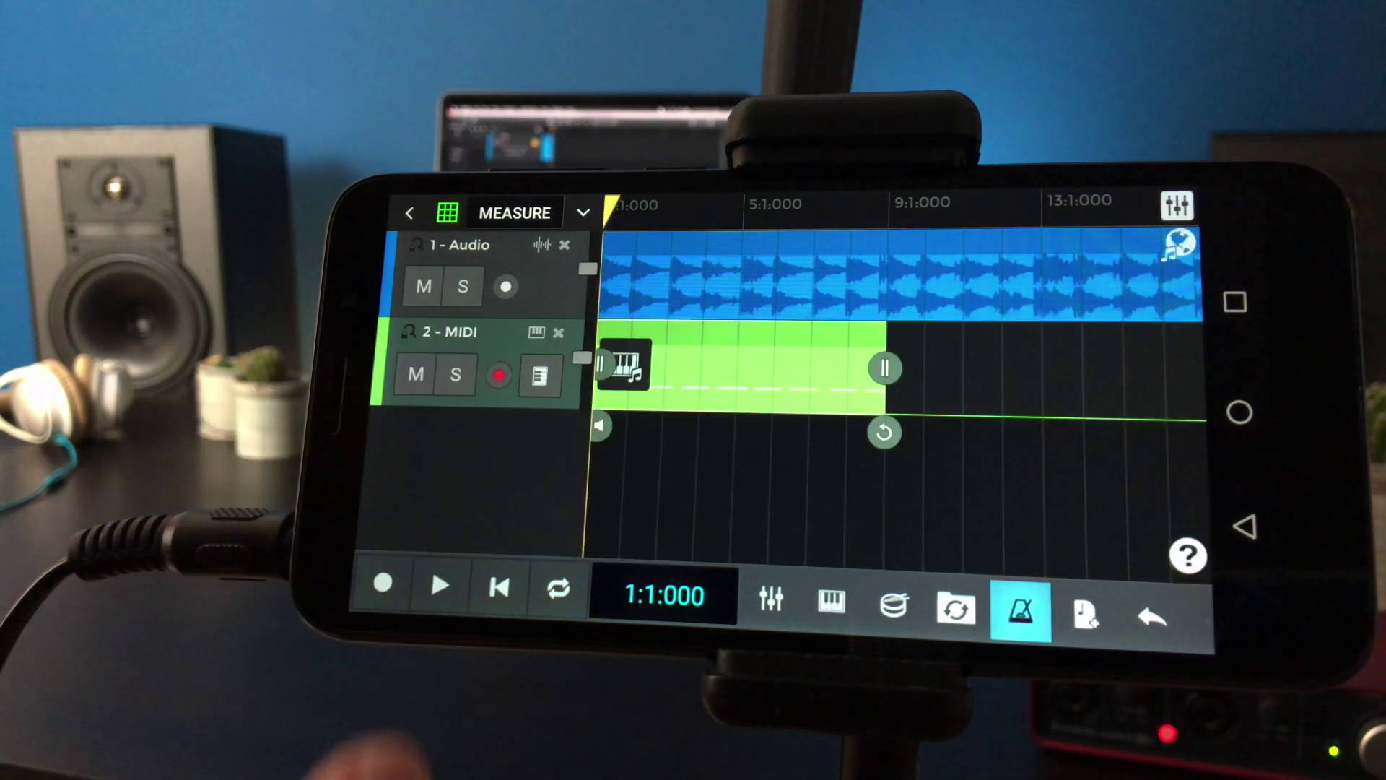
left_click(440, 585)
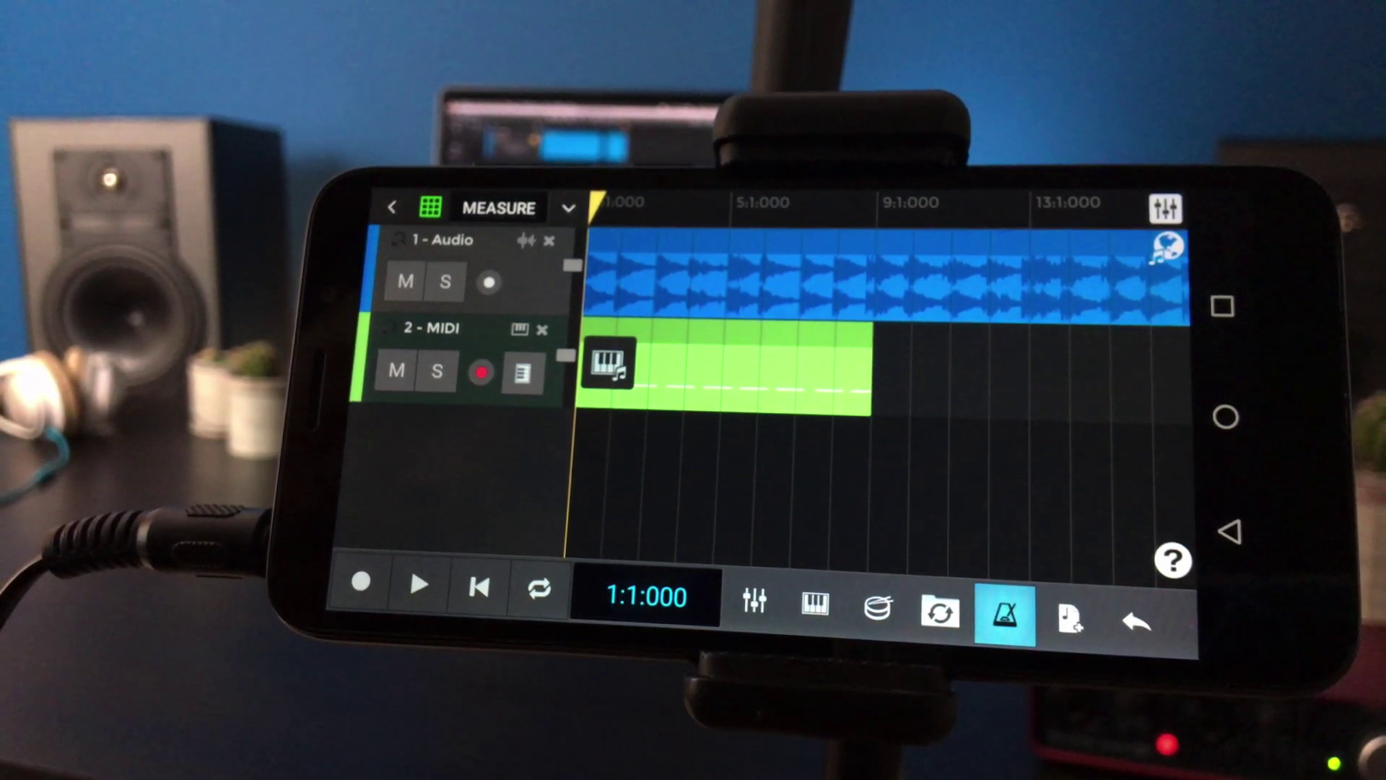
left_click(855, 202)
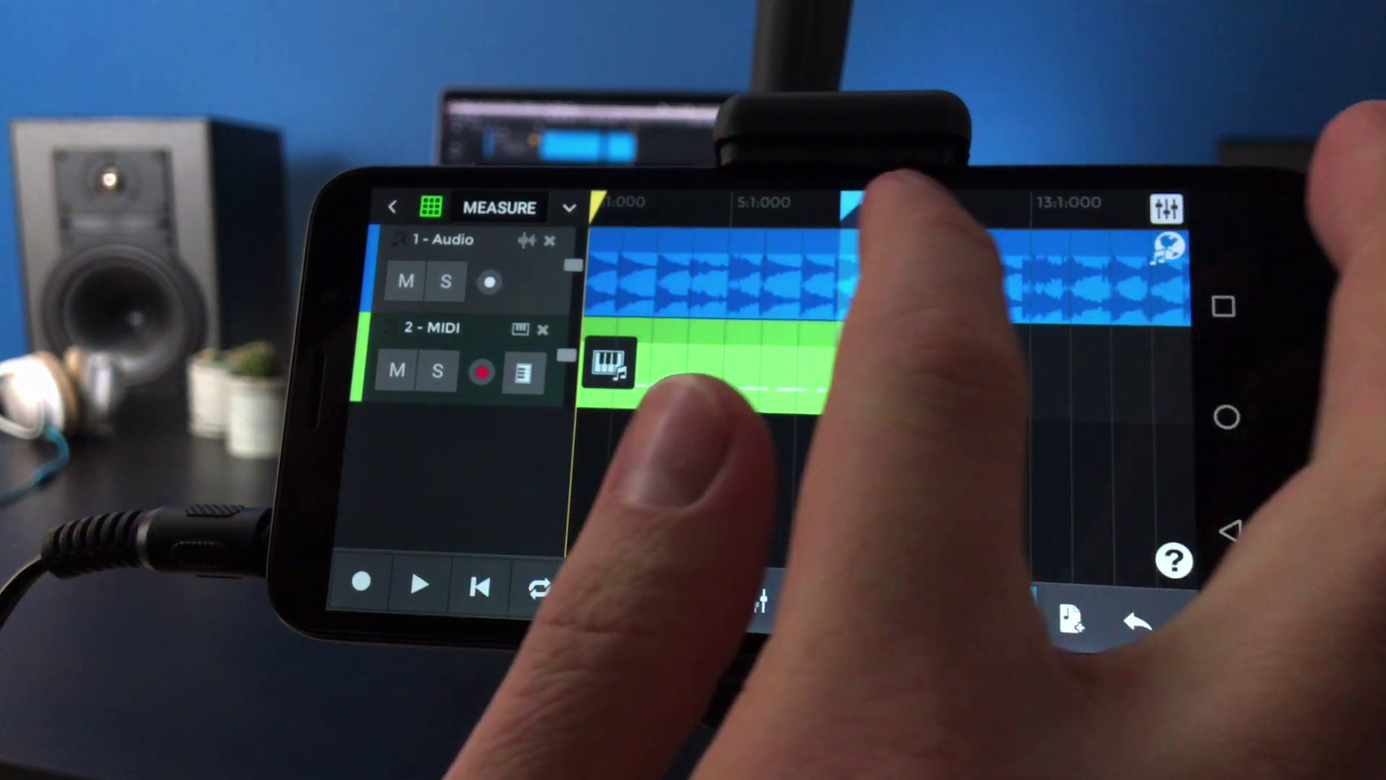
left_click_drag(929, 401, 855, 402)
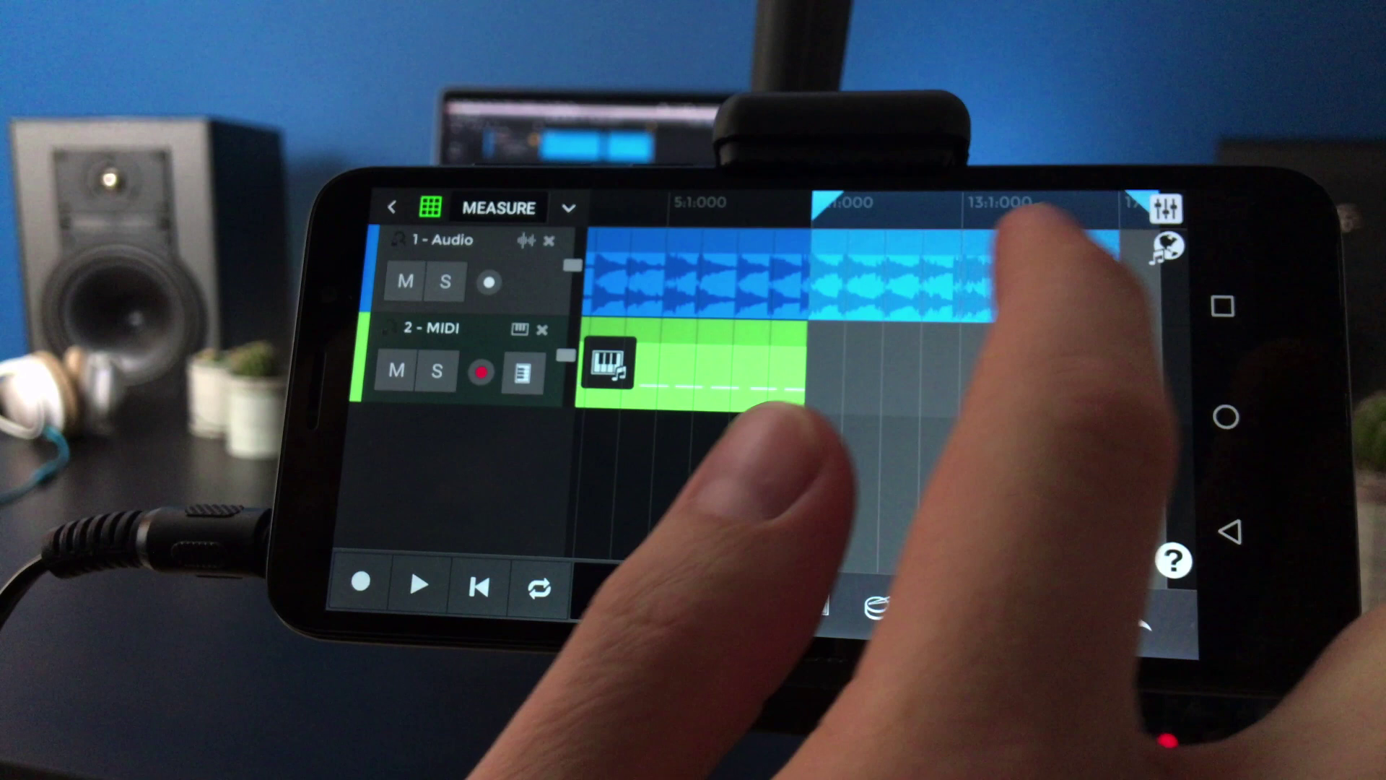
left_click_drag(942, 454, 867, 455)
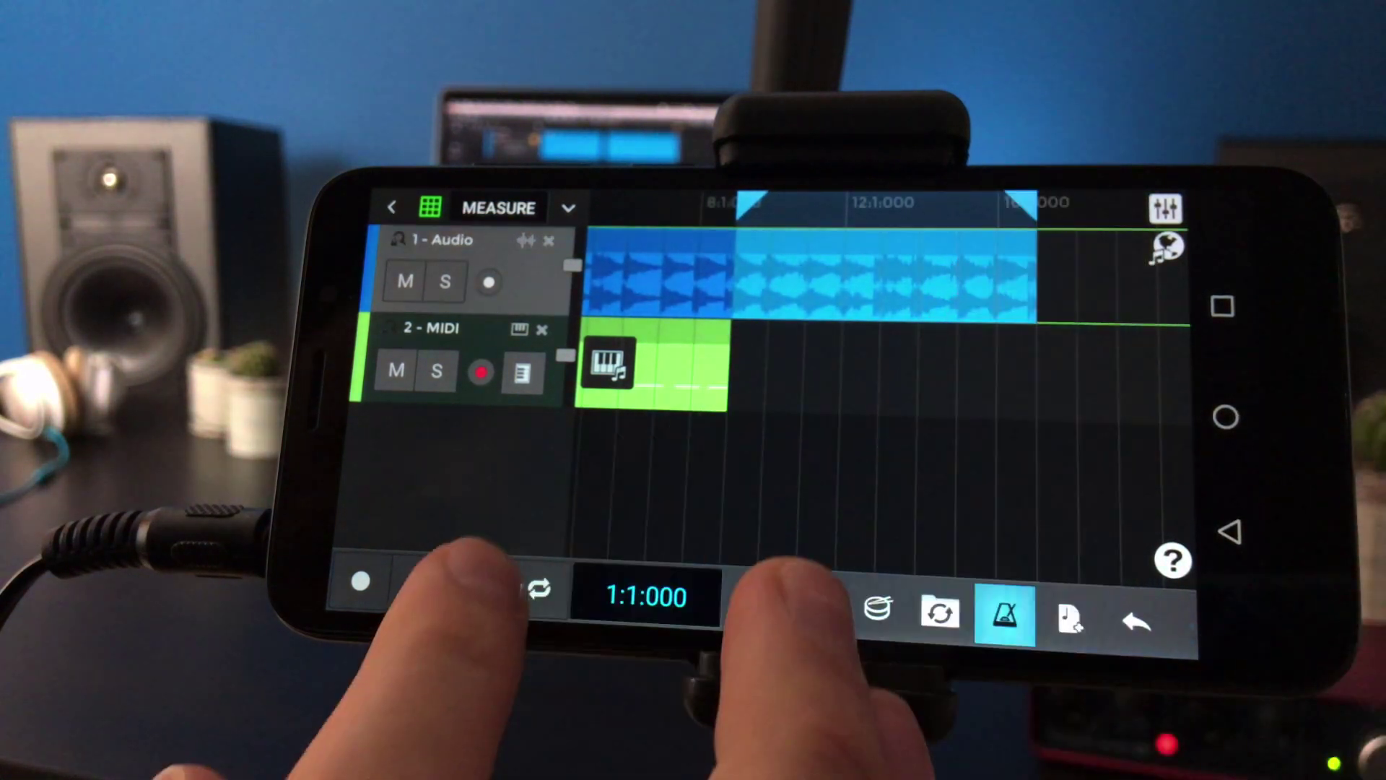
left_click(538, 585)
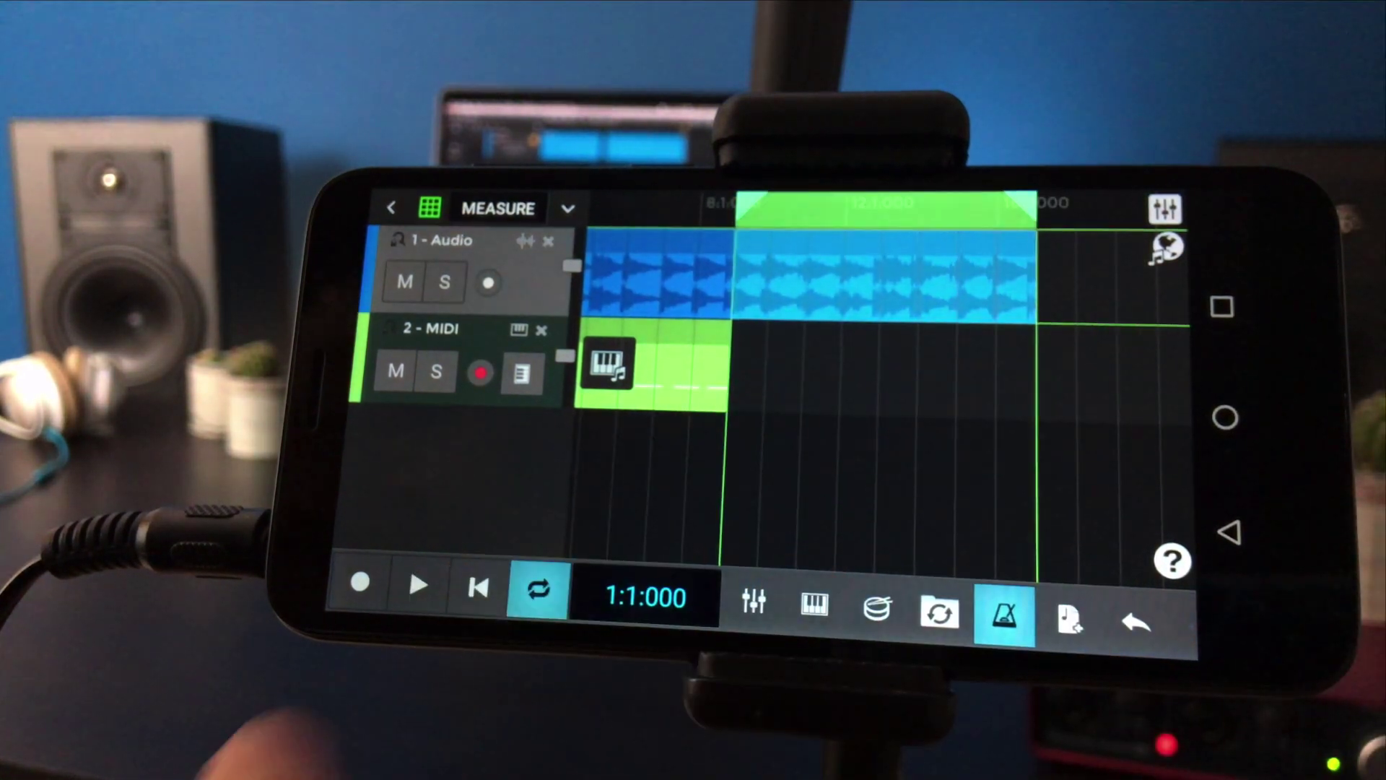
left_click(417, 585)
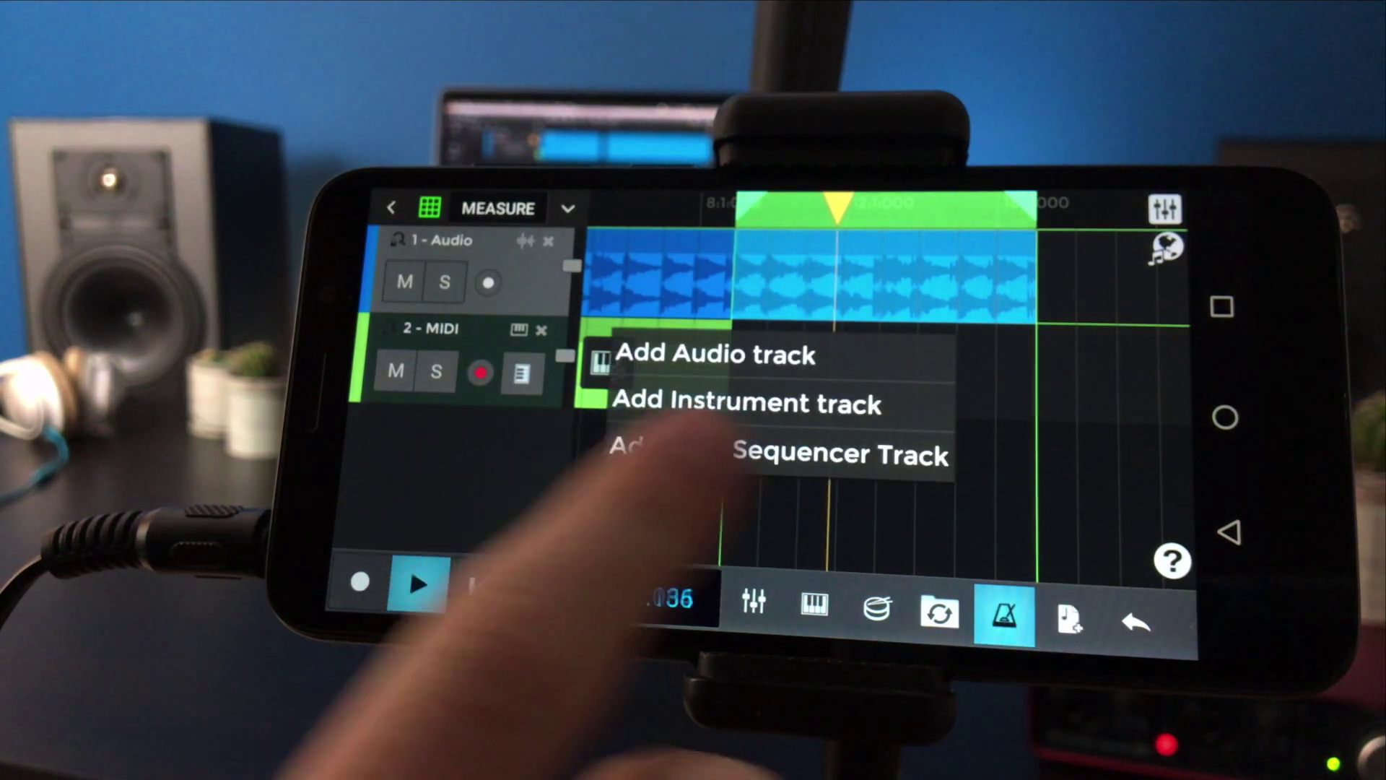
Step: Add an instrument track loaded with the Roland TR808 kit from Drum Essentials
left_click(747, 403)
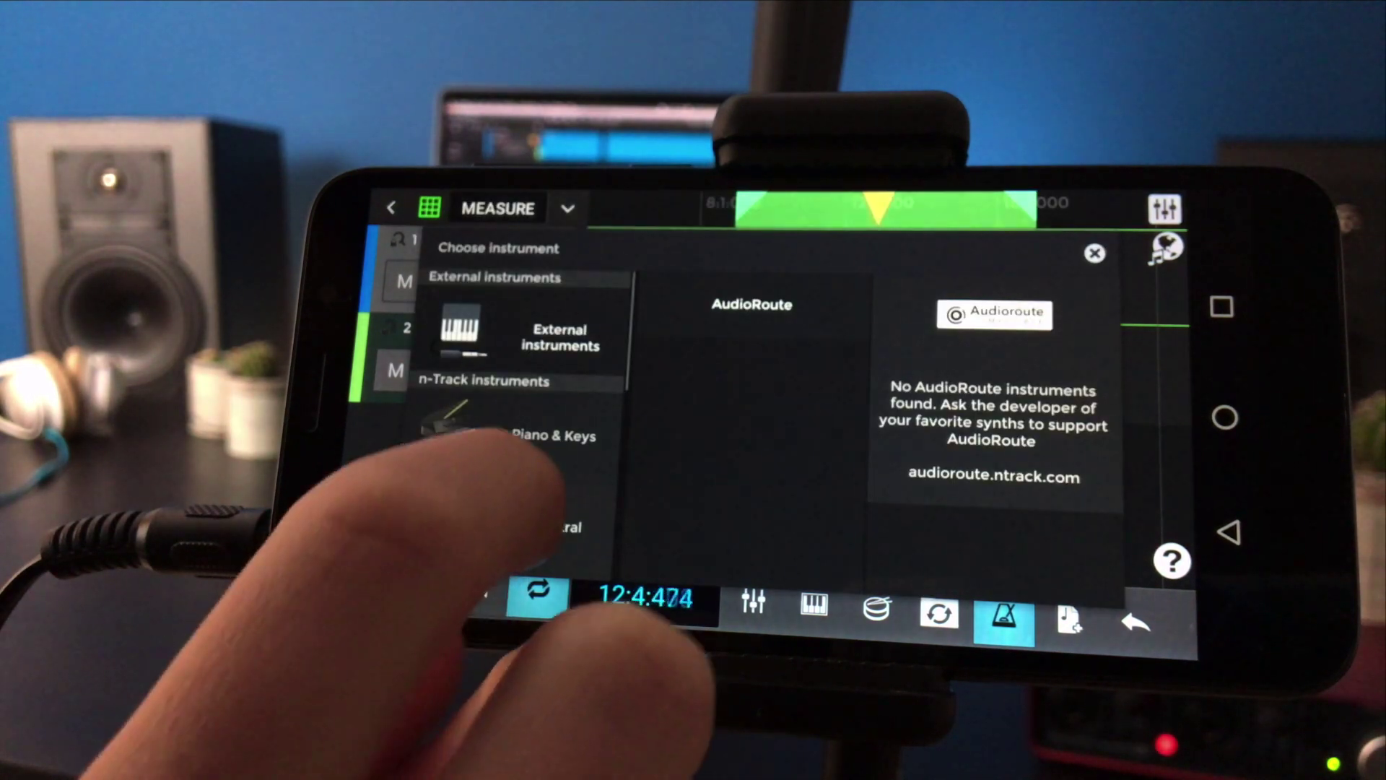
scroll(520, 433, "down", 5)
scroll(521, 433, "up", 2)
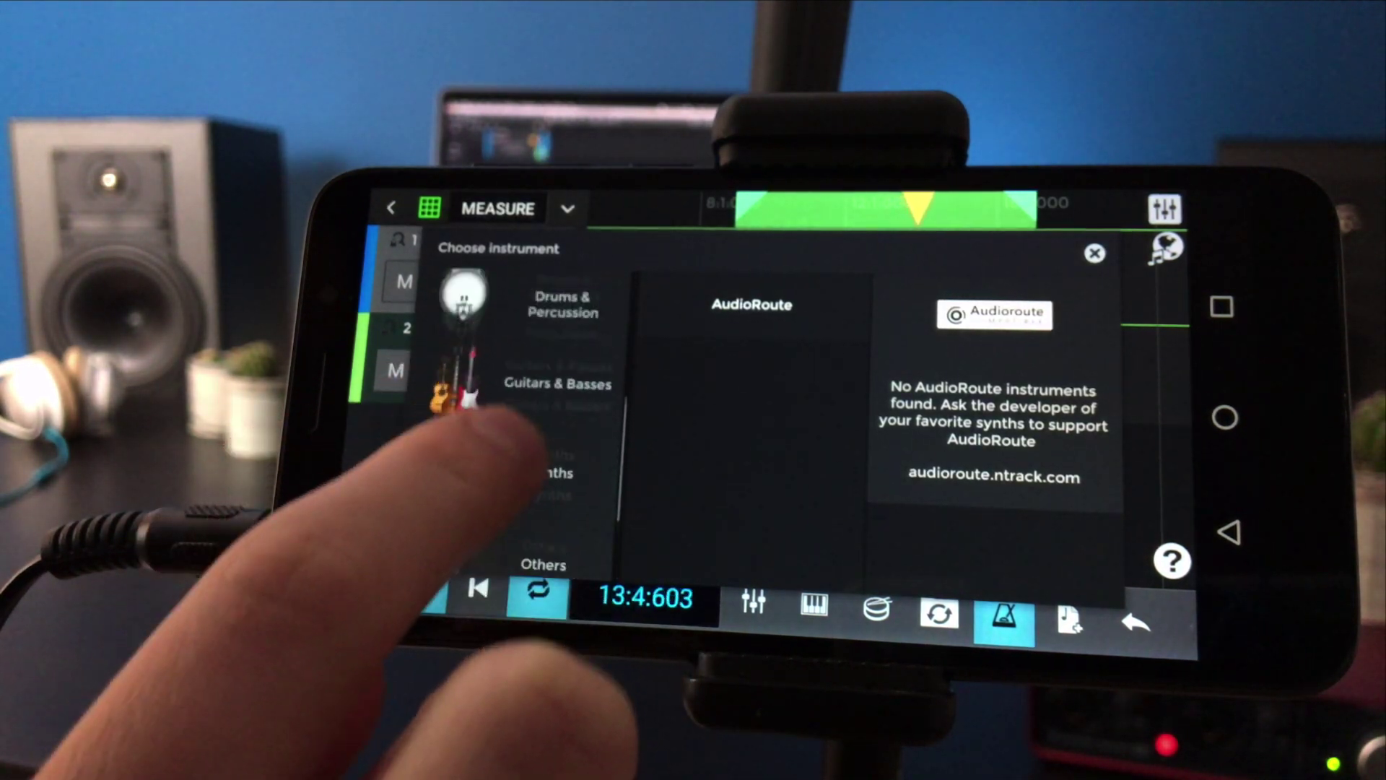
scroll(520, 434, "up", 2)
left_click(542, 353)
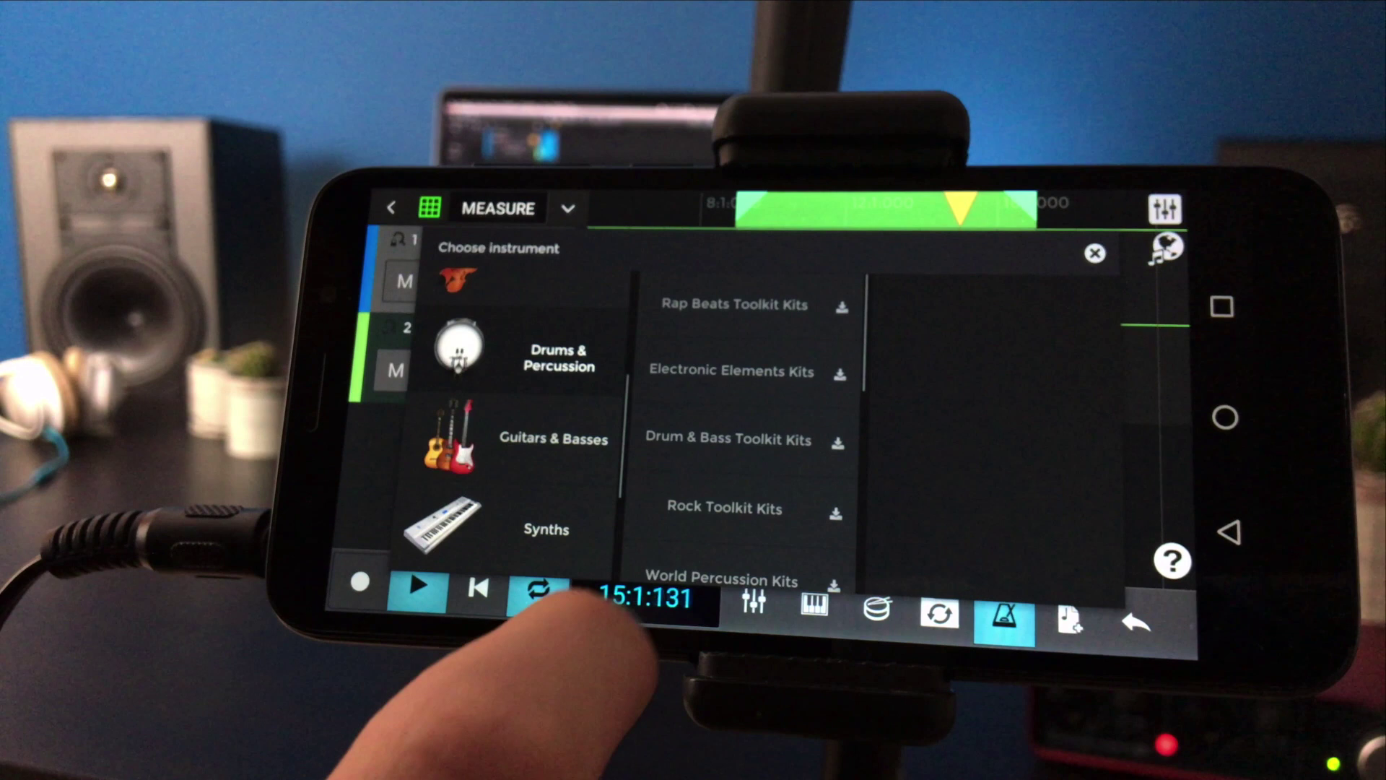
scroll(736, 456, "down", 3)
scroll(737, 455, "down", 3)
scroll(736, 455, "down", 3)
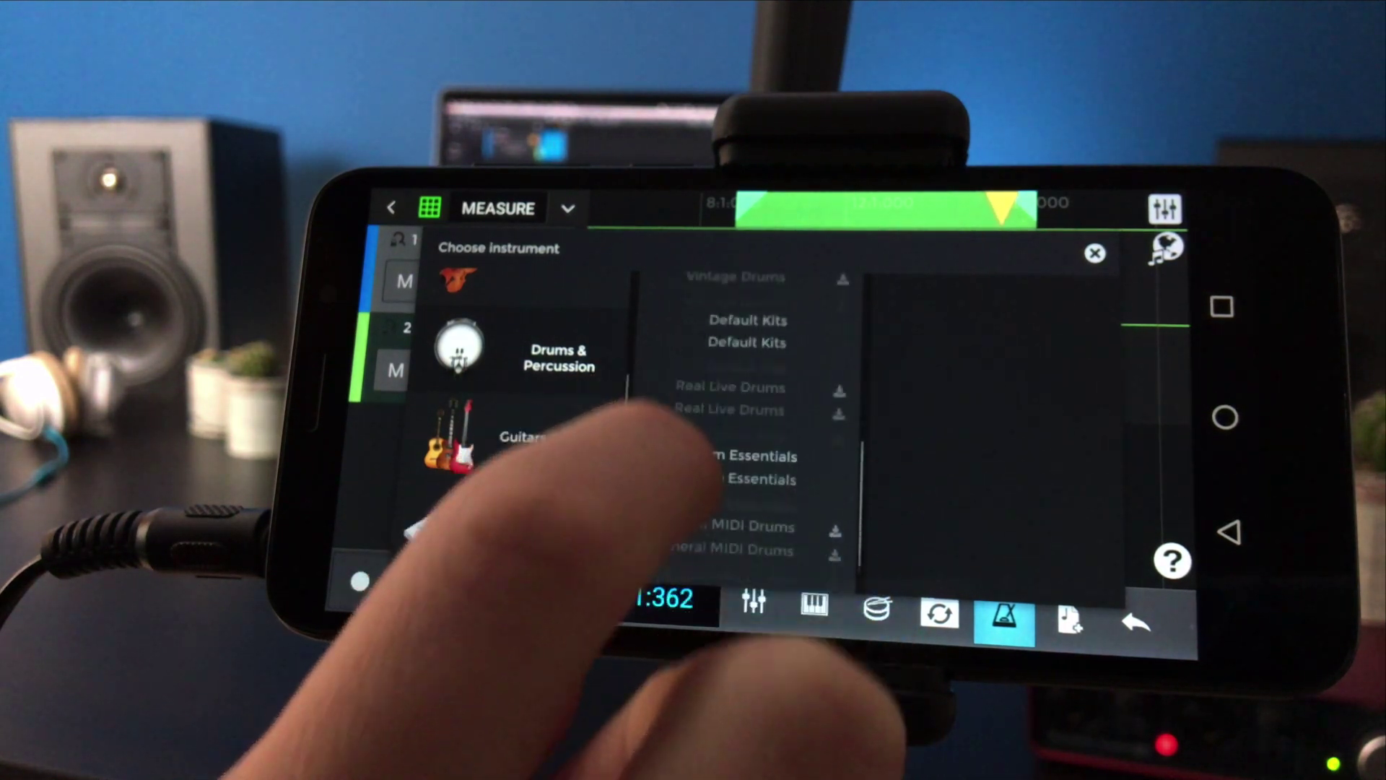
left_click(714, 417)
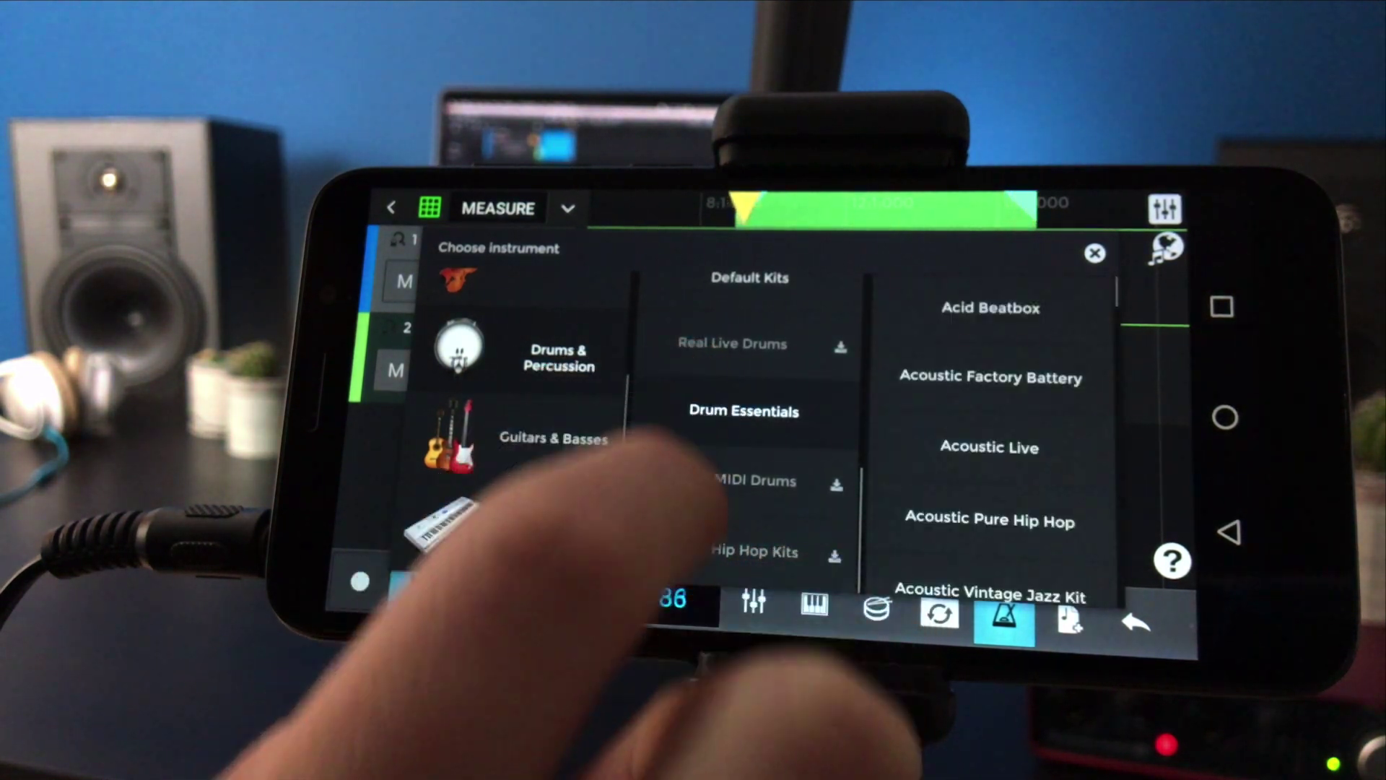
scroll(991, 456, "down", 10)
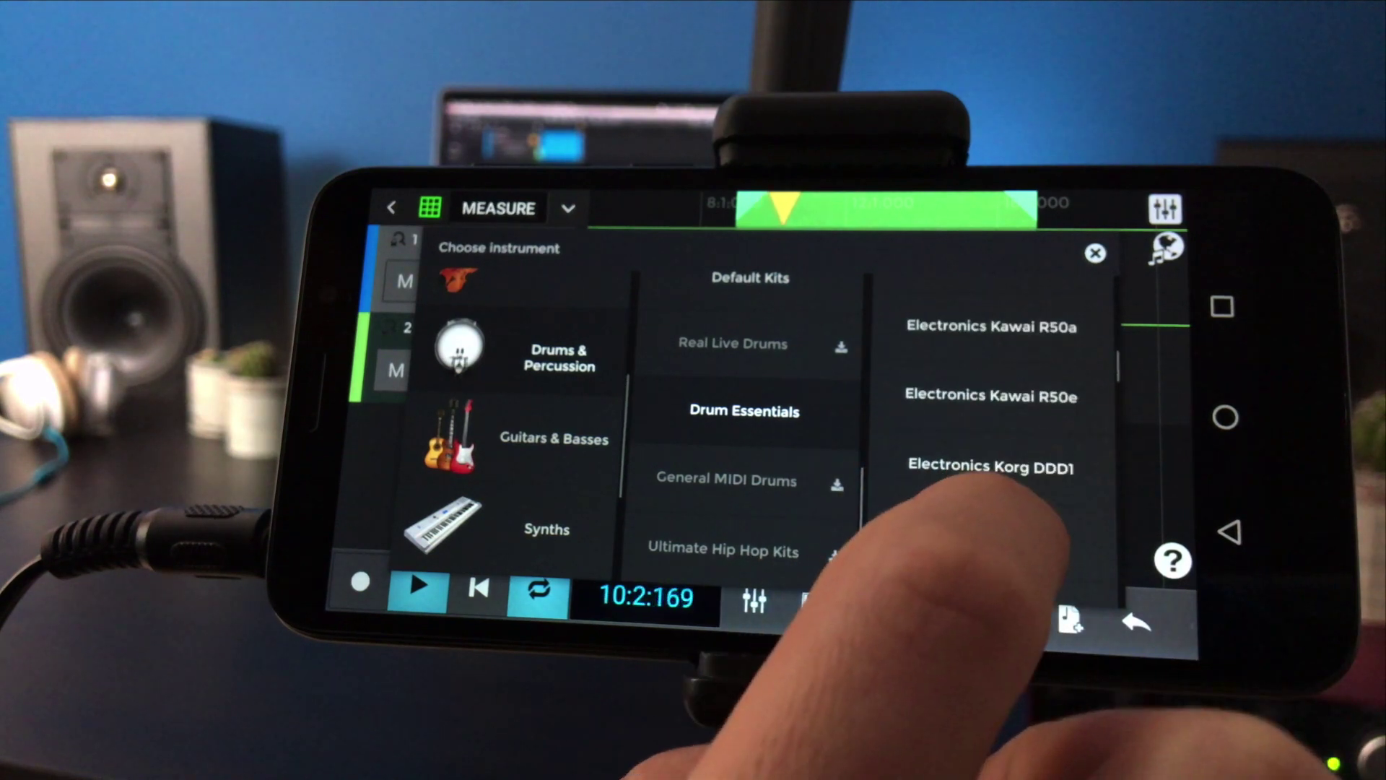
scroll(975, 488, "down", 3)
scroll(976, 466, "down", 3)
scroll(974, 434, "down", 3)
scroll(964, 369, "down", 1)
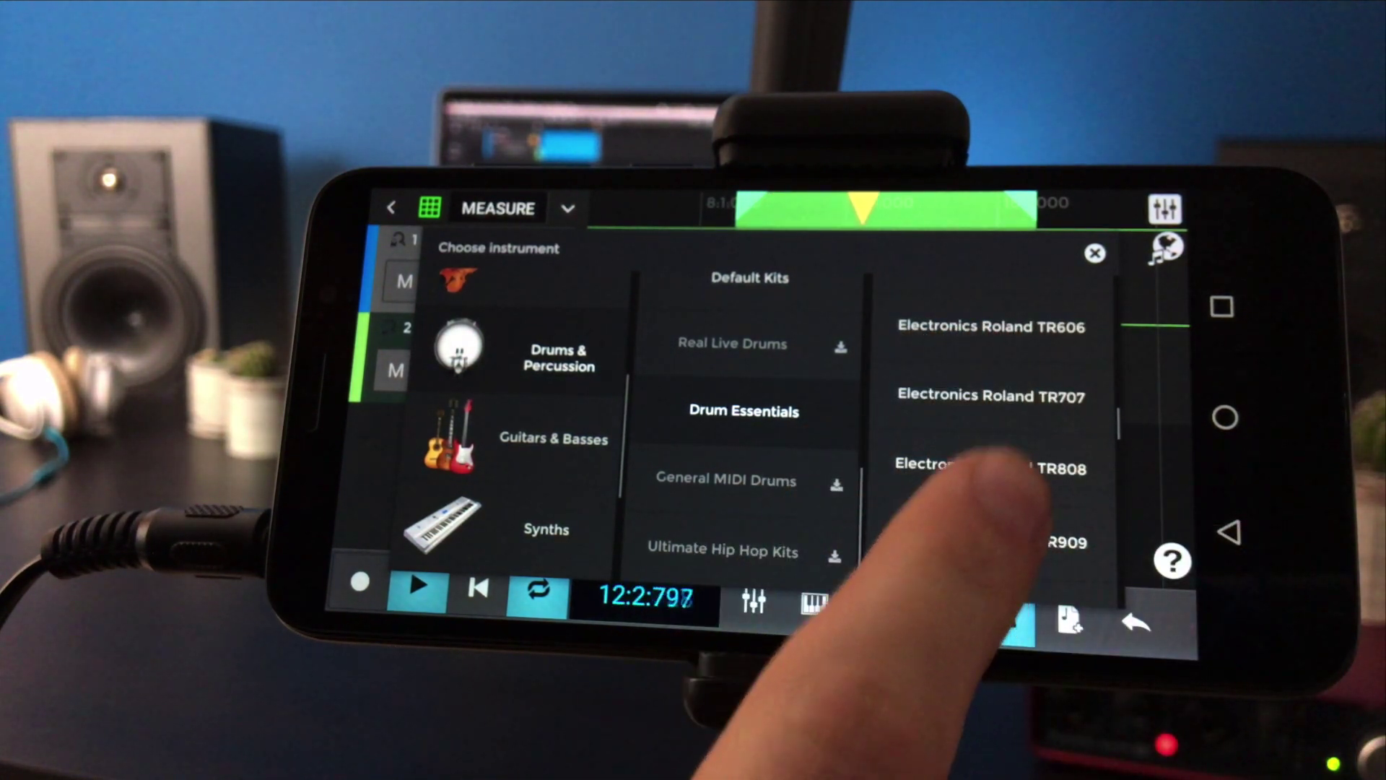
left_click(990, 467)
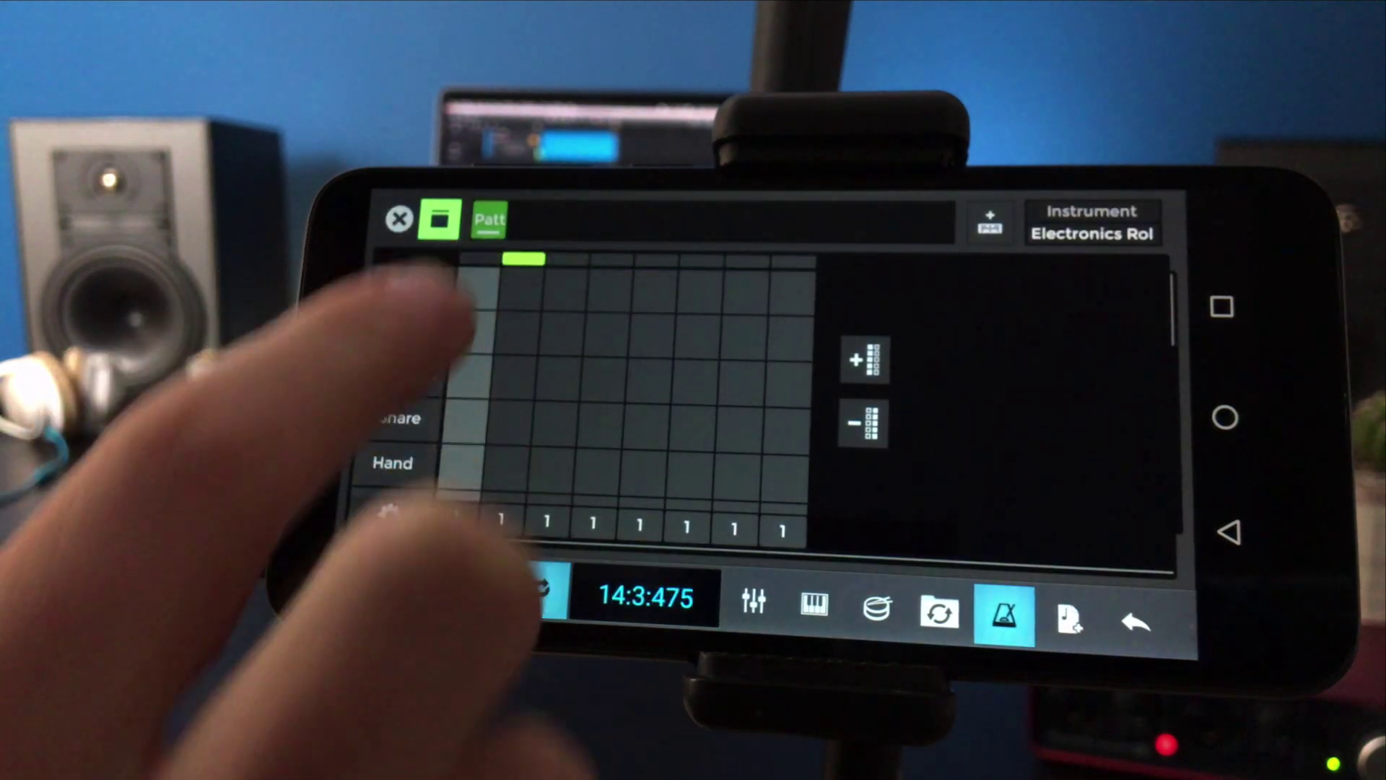
Step: Set the drum pattern length to 16 steps
left_click(477, 287)
left_click(392, 516)
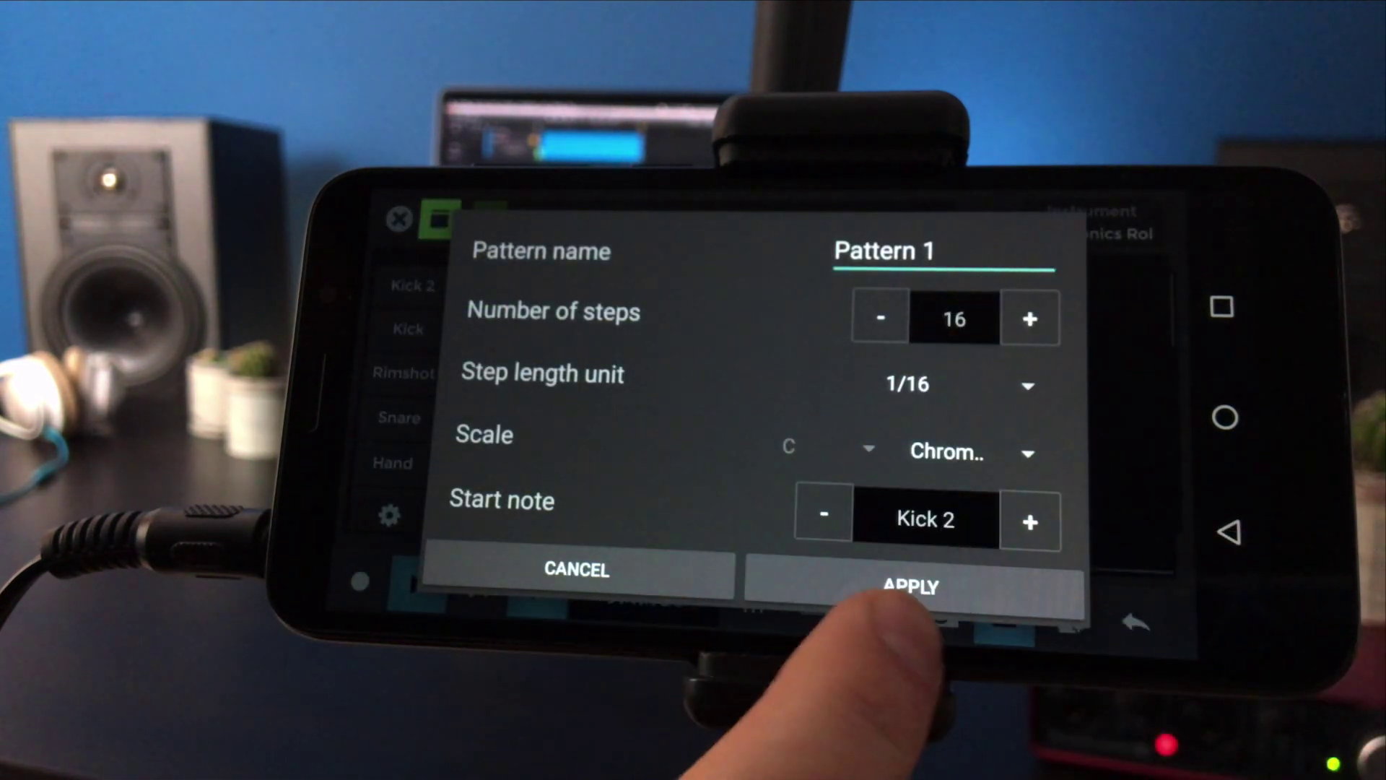
left_click(888, 574)
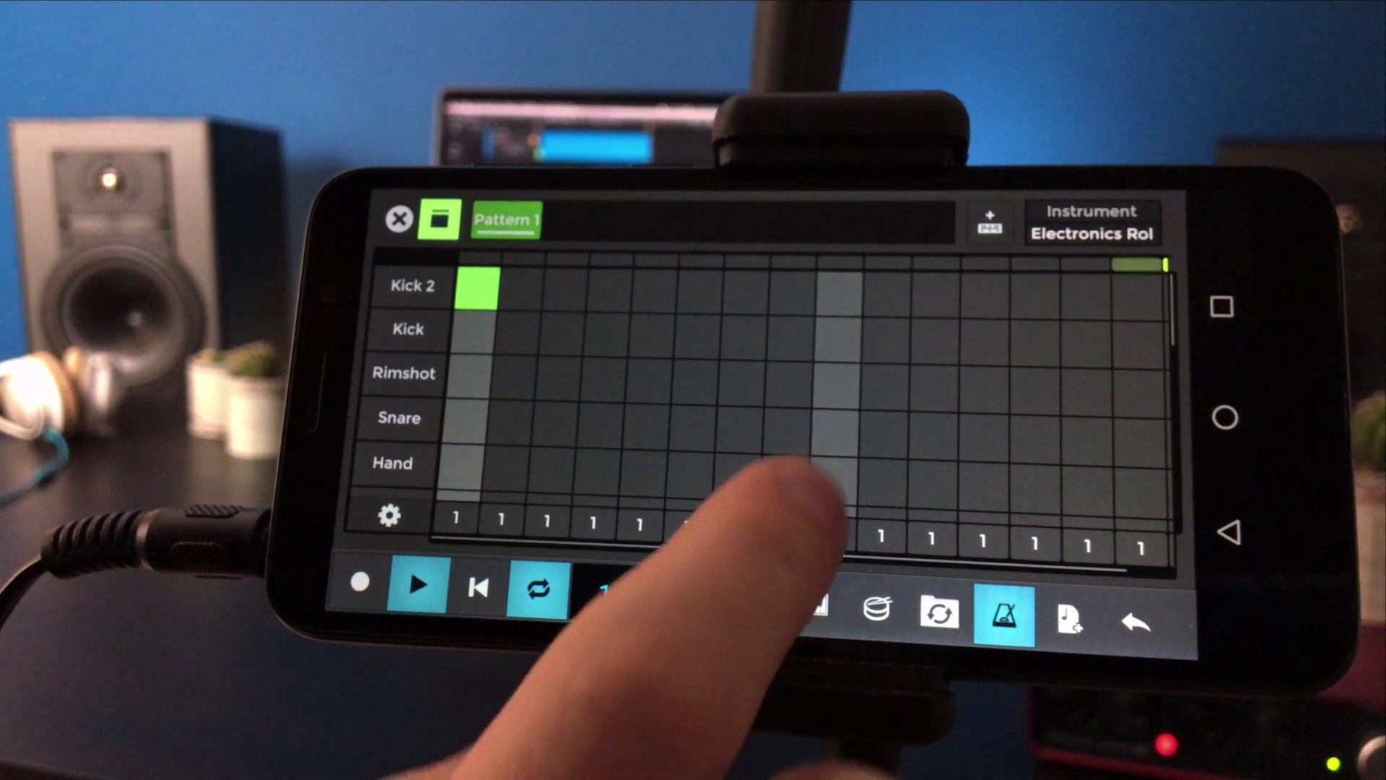
Step: Add a Kick 2 hit on step 7 and Snare and Hand hits on step 9
left_click(833, 432)
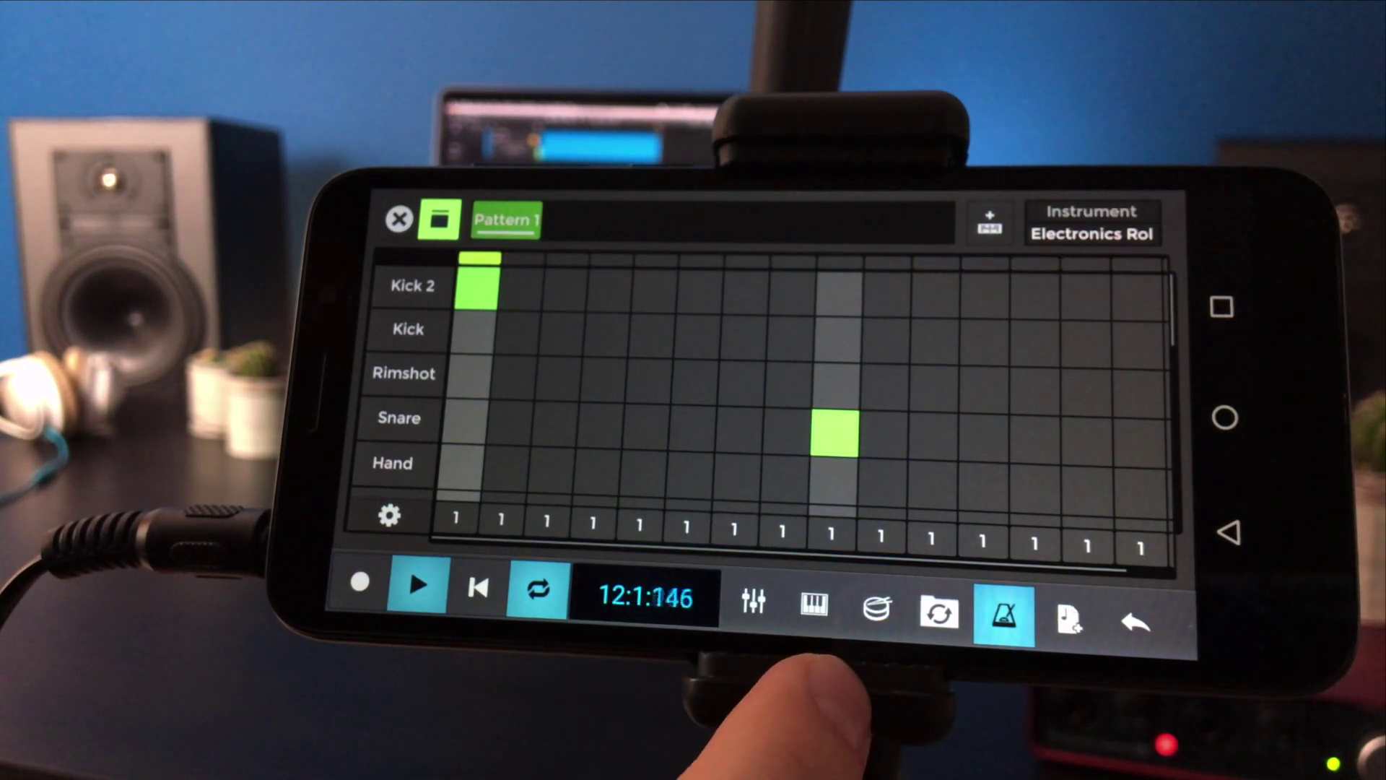
left_click(745, 293)
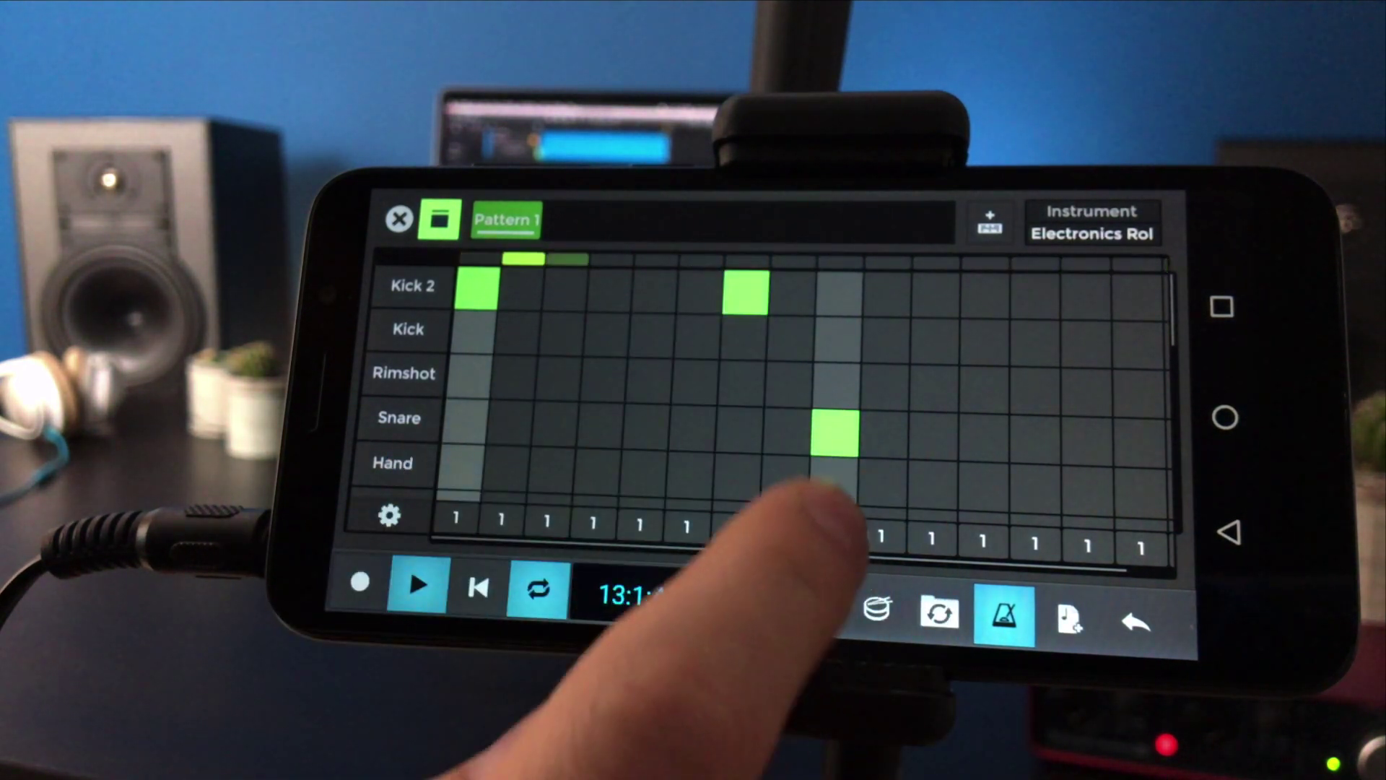
left_click(834, 479)
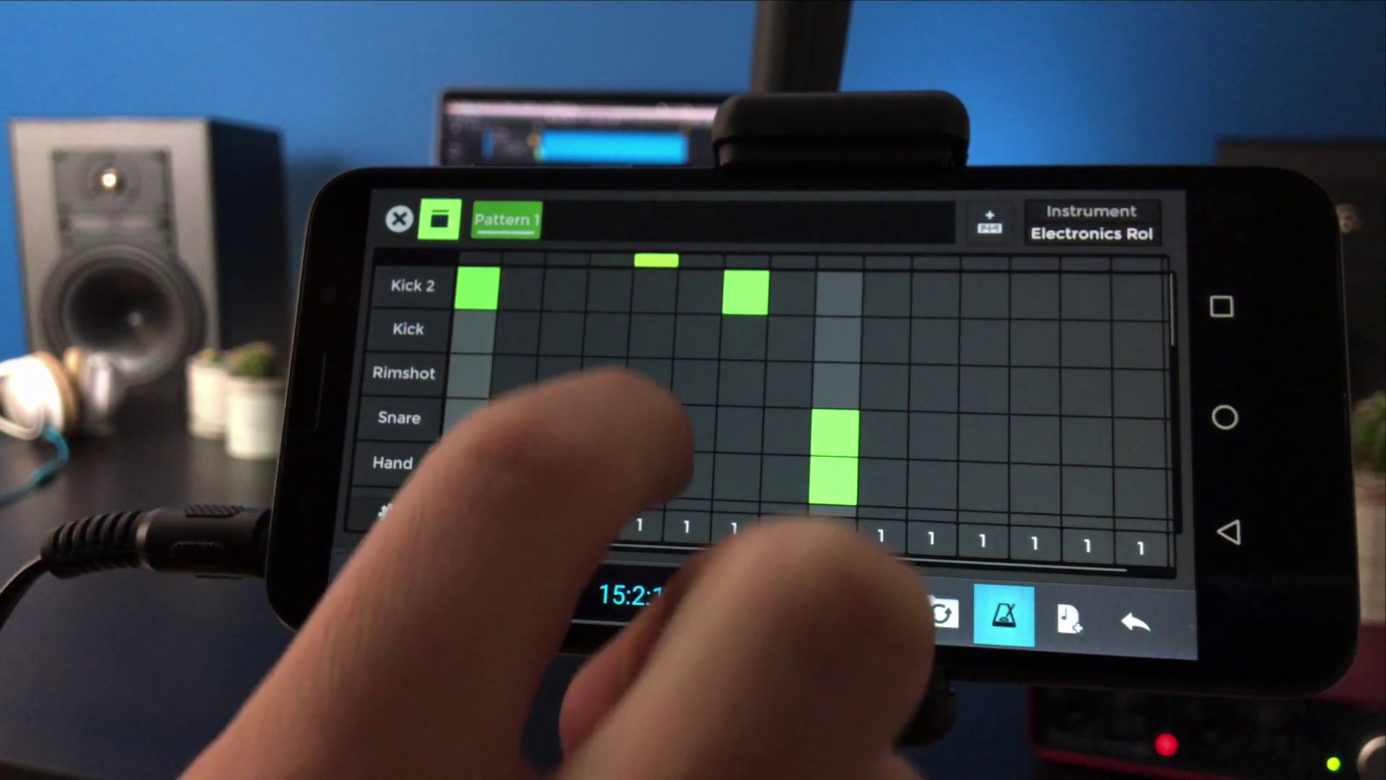
scroll(758, 412, "down", 3)
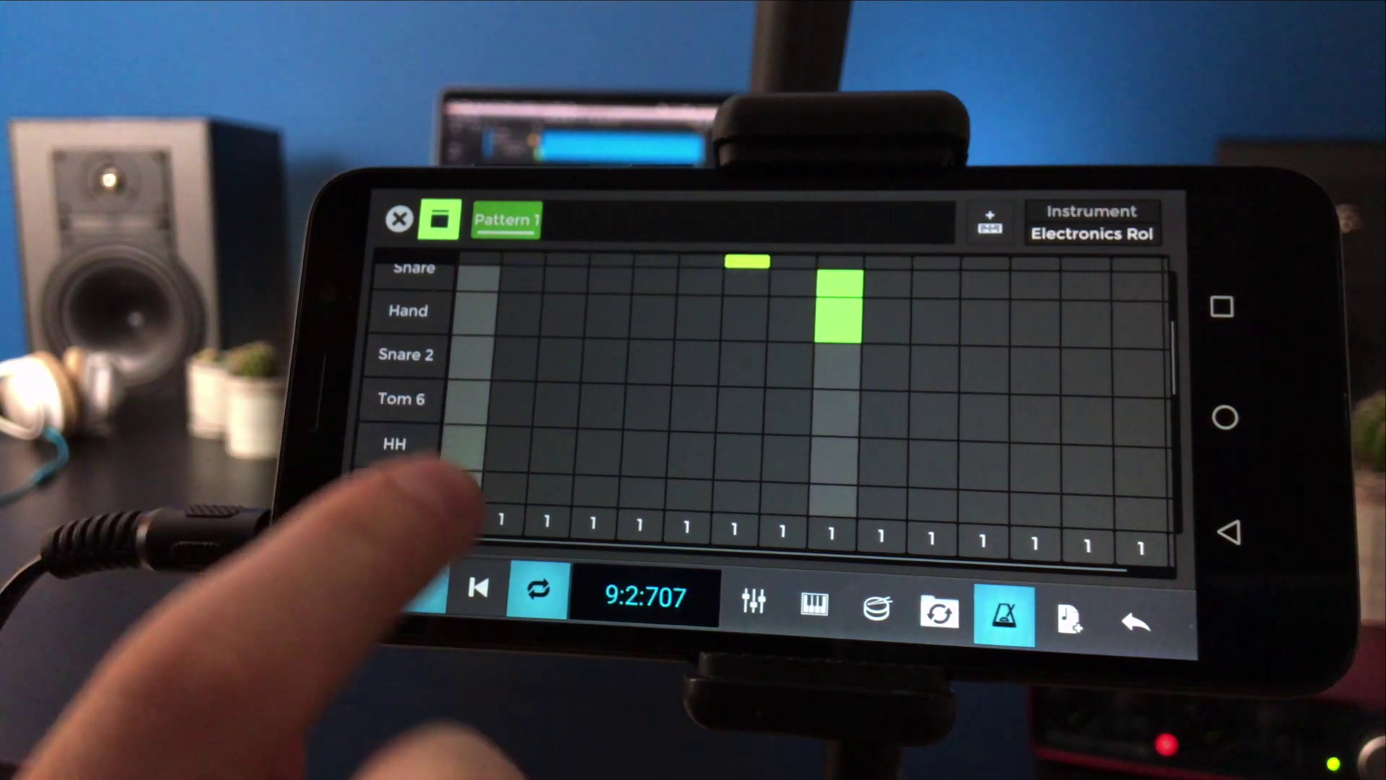
Step: Add HH hits on steps 1, 5, 9 and 13, then return to the tracks
left_click(463, 447)
left_click(645, 453)
left_click(833, 460)
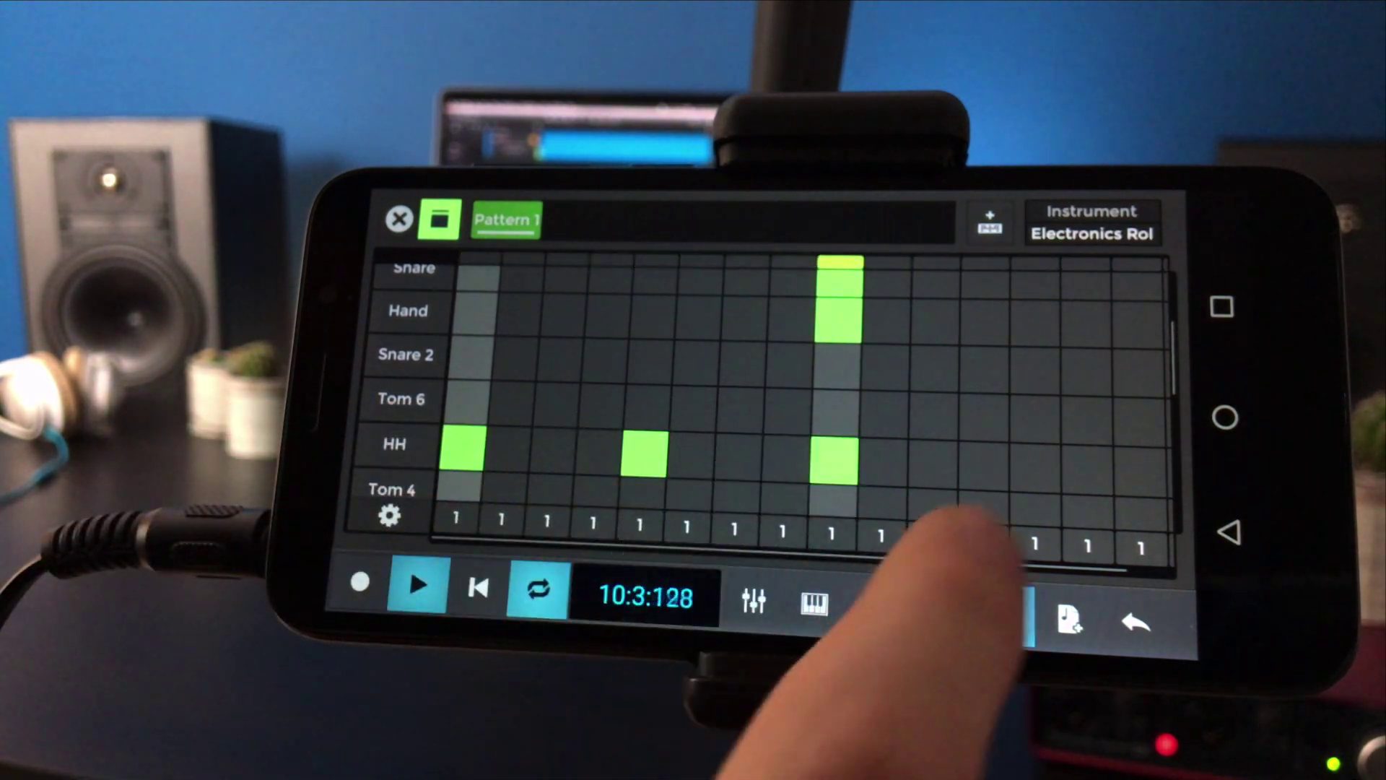
left_click(1035, 468)
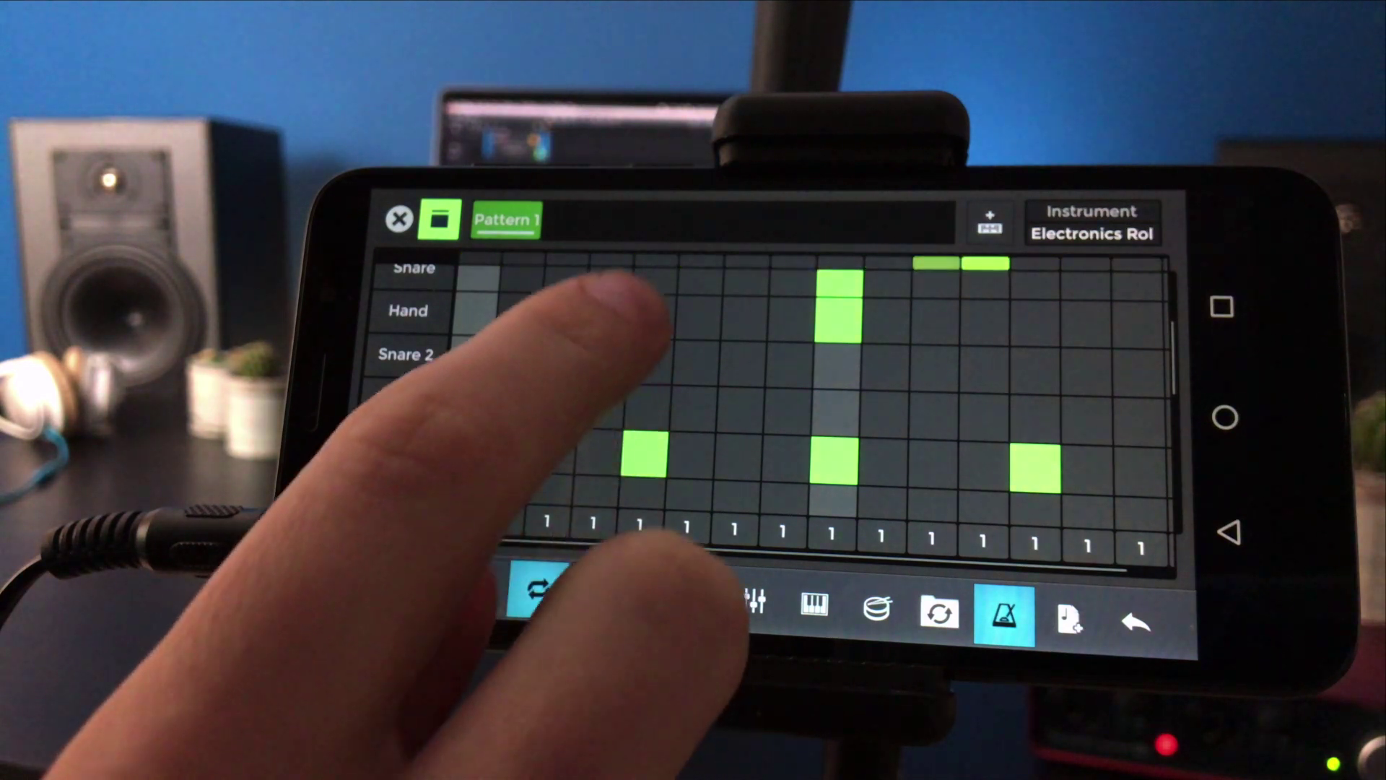
scroll(619, 372, "up", 3)
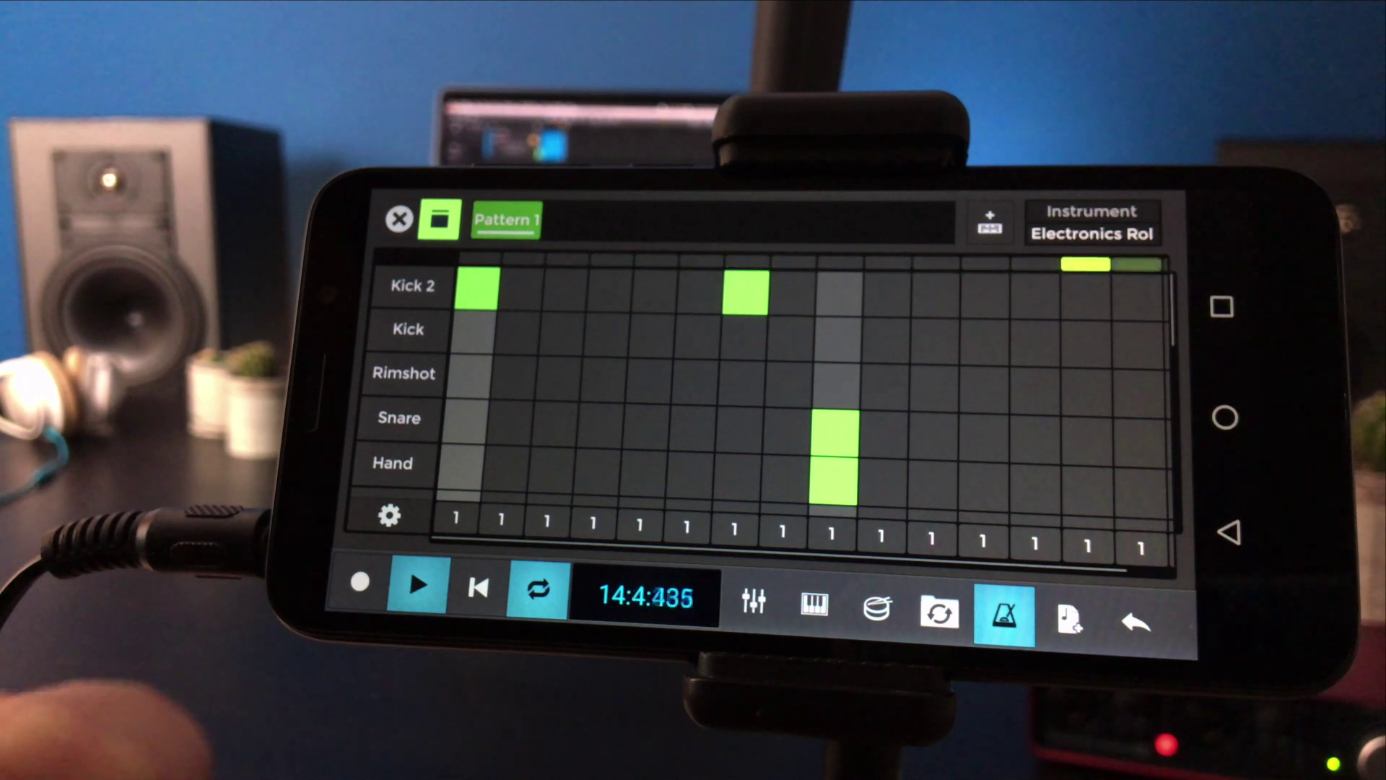
left_click(395, 218)
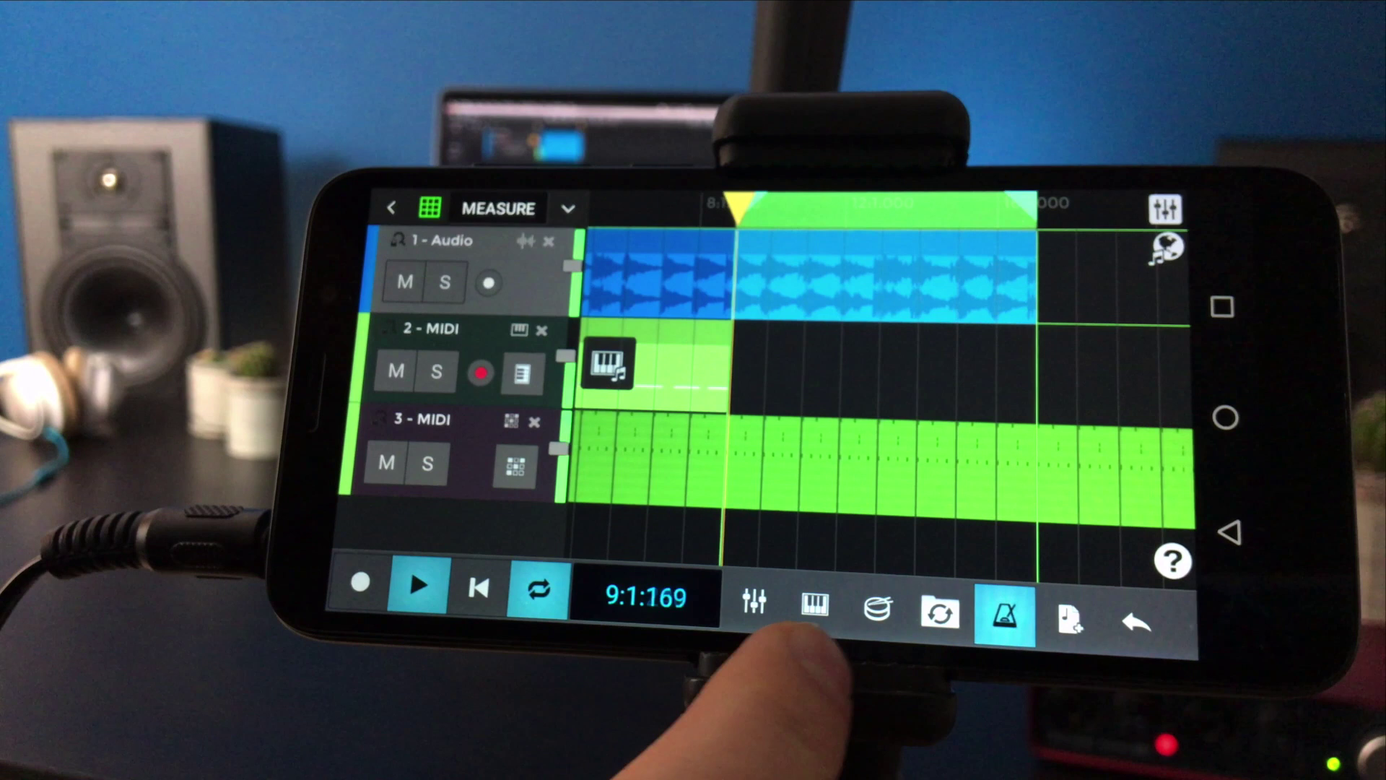
Step: Preview the Assault on Precinct 13 loop with song-synced playback toggled off and on
left_click(939, 614)
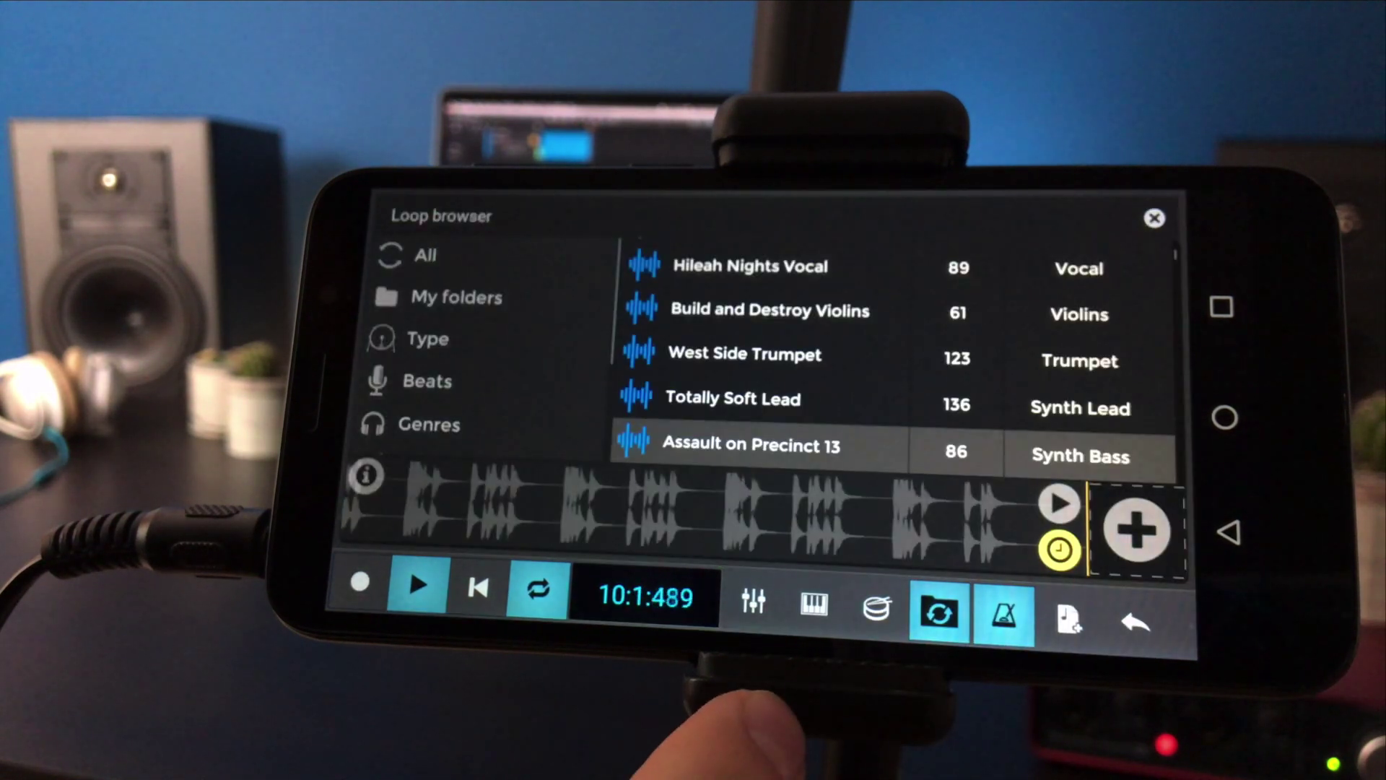
scroll(899, 358, "up", 2)
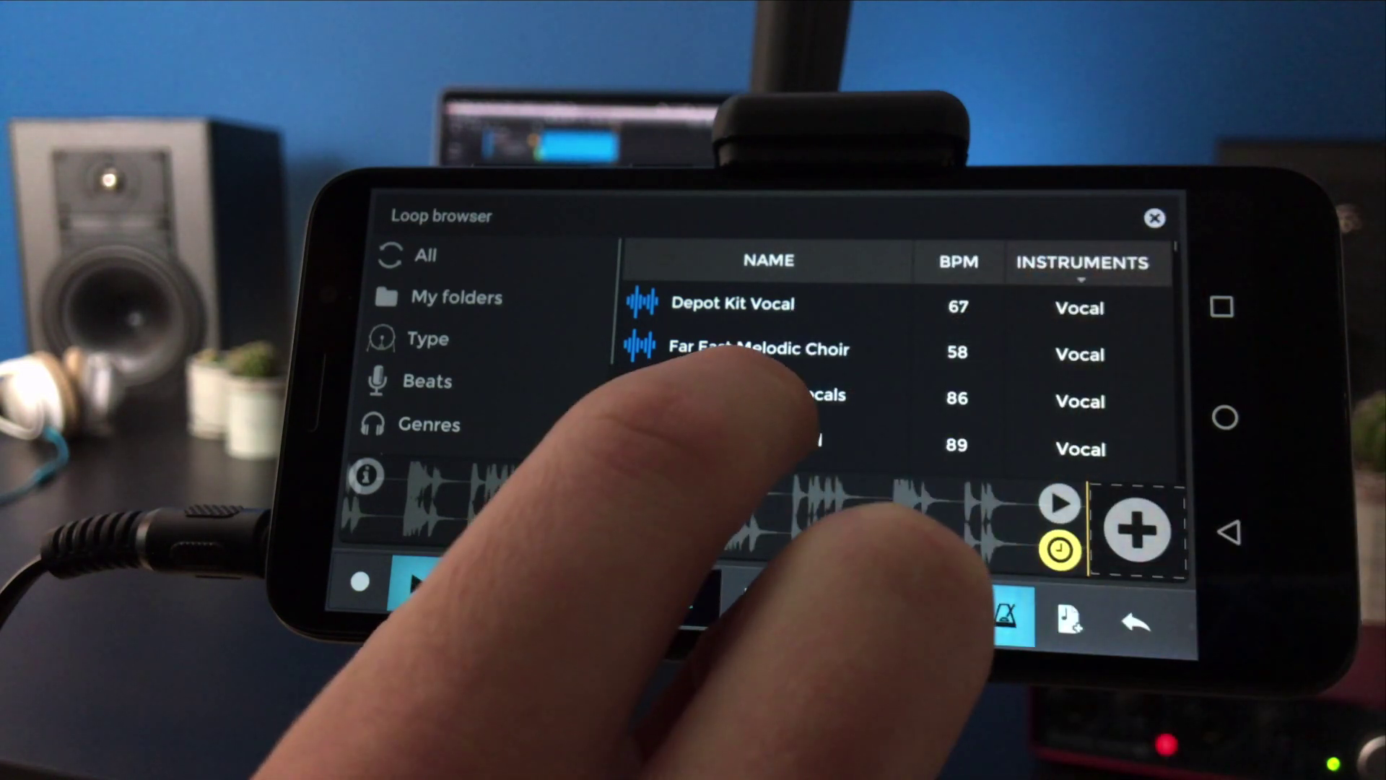
scroll(899, 358, "down", 2)
scroll(910, 368, "down", 5)
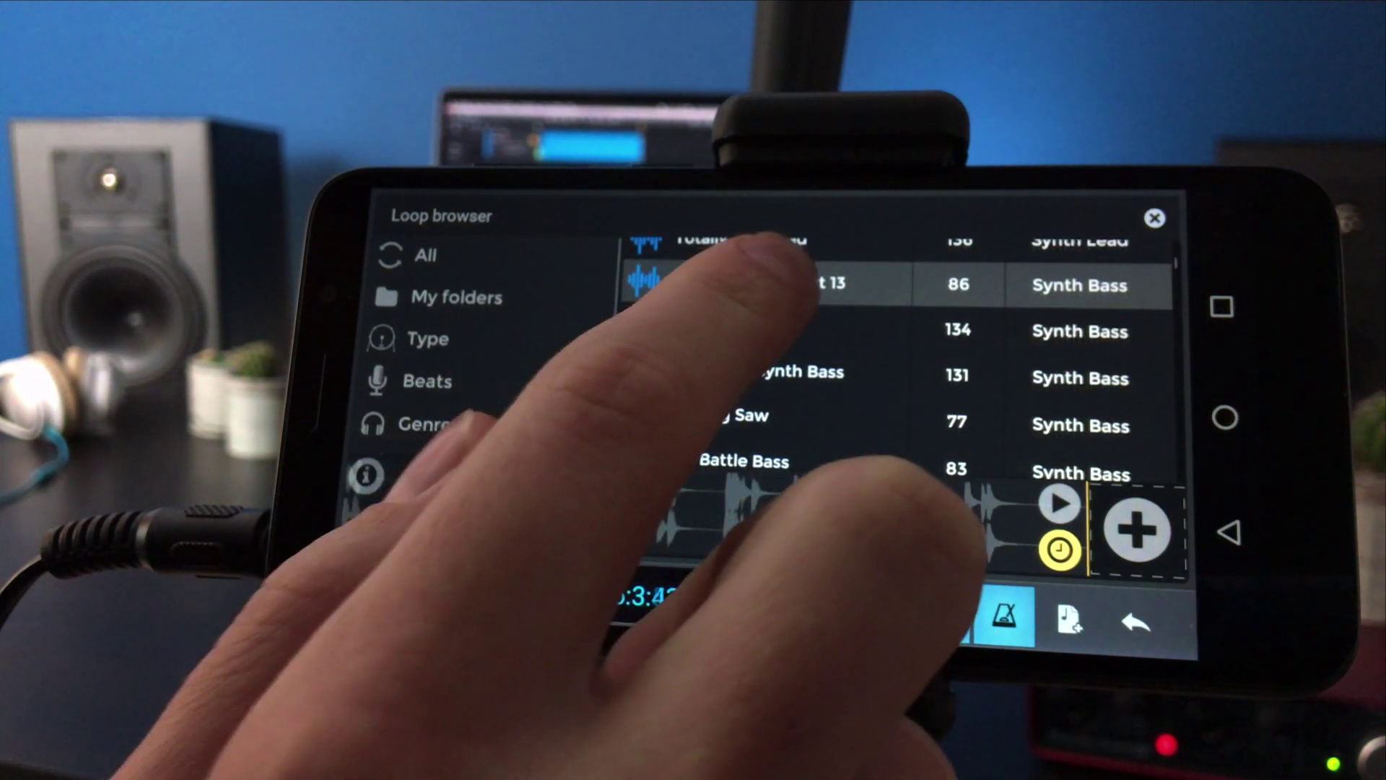
left_click(770, 279)
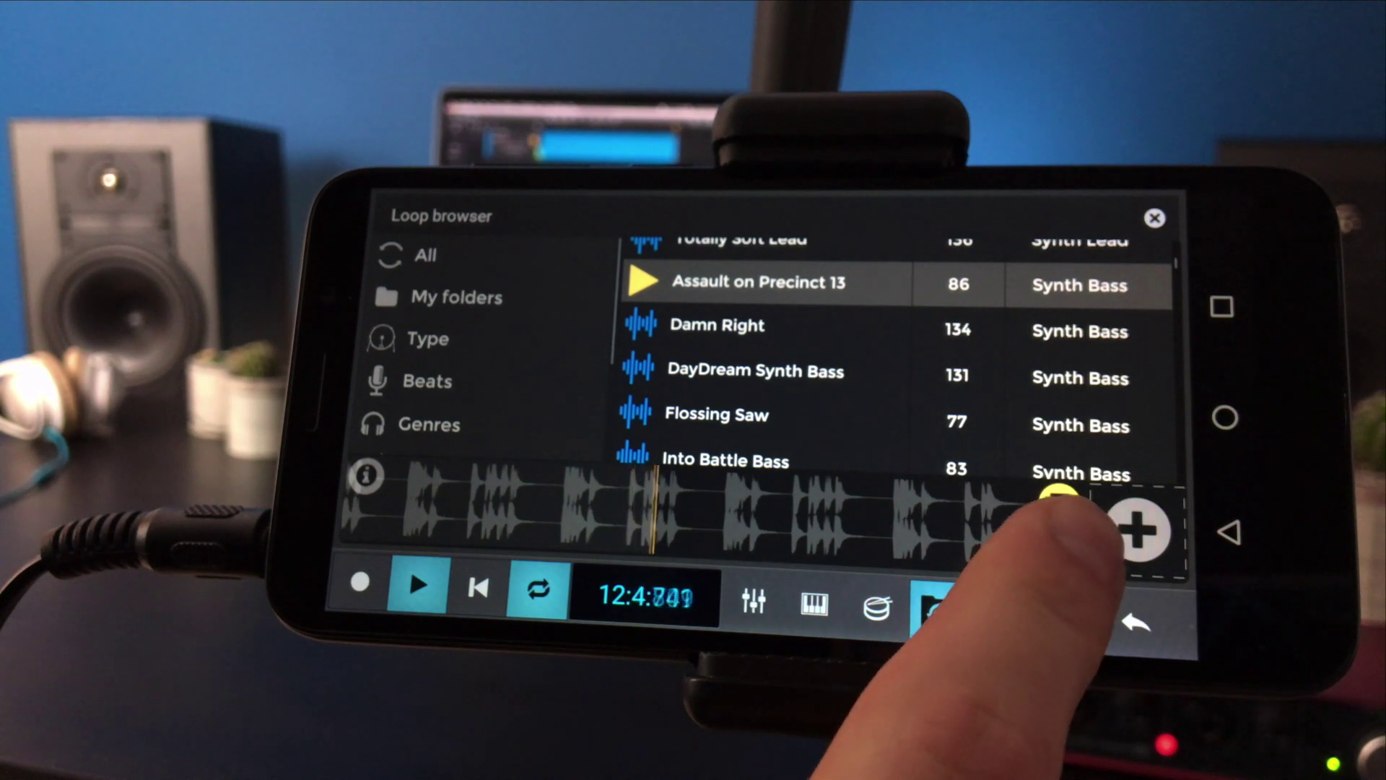
left_click(1059, 542)
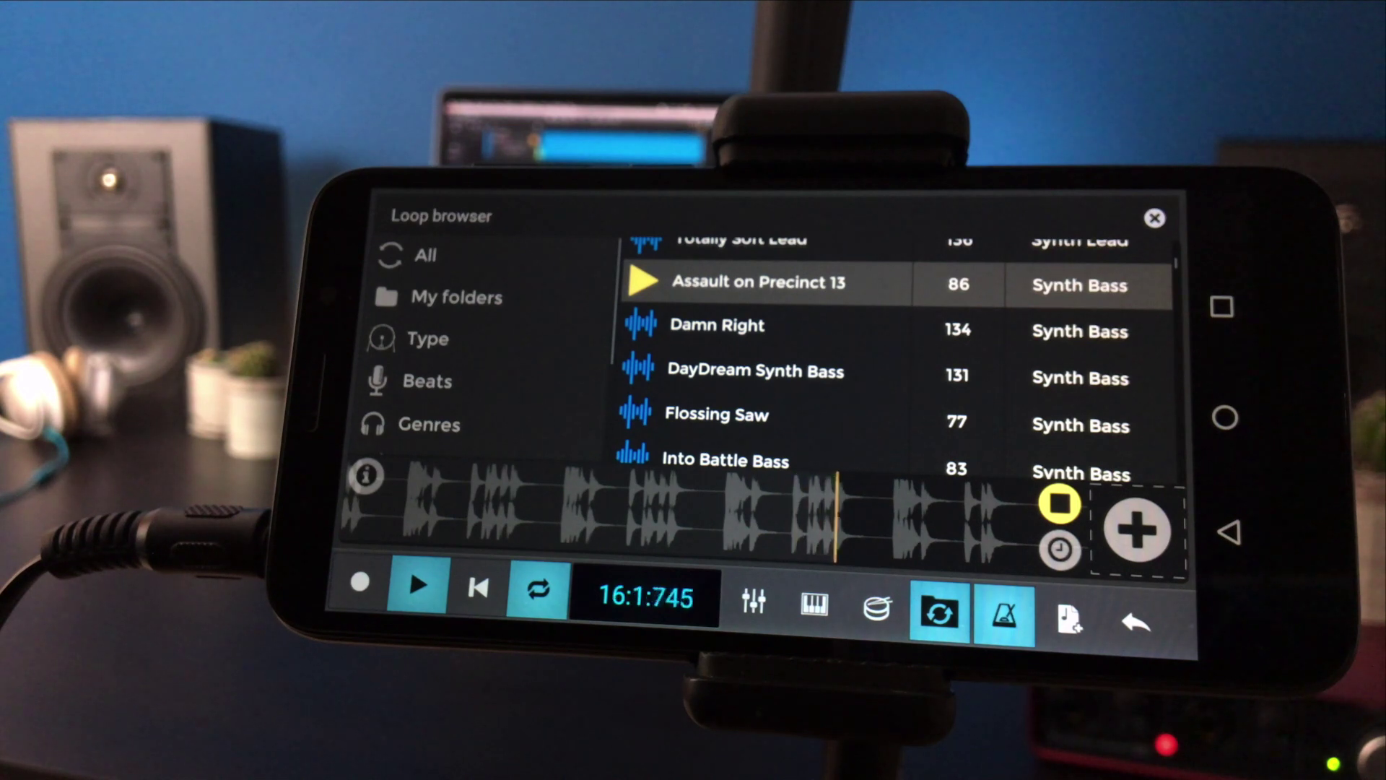
left_click(1059, 502)
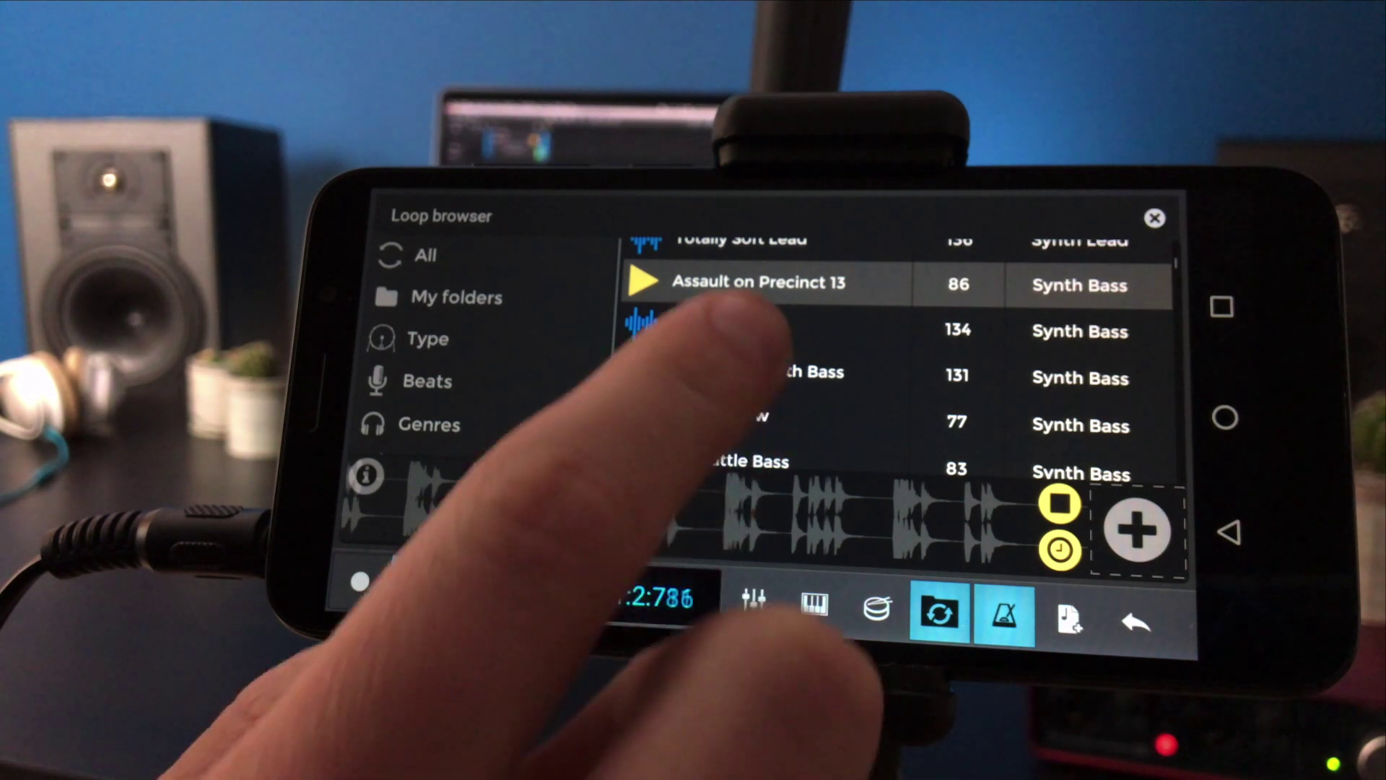
Step: Preview Damn Right, DayDream Synth Bass and Flossing Saw, then return to Assault on Precinct 13
left_click(716, 326)
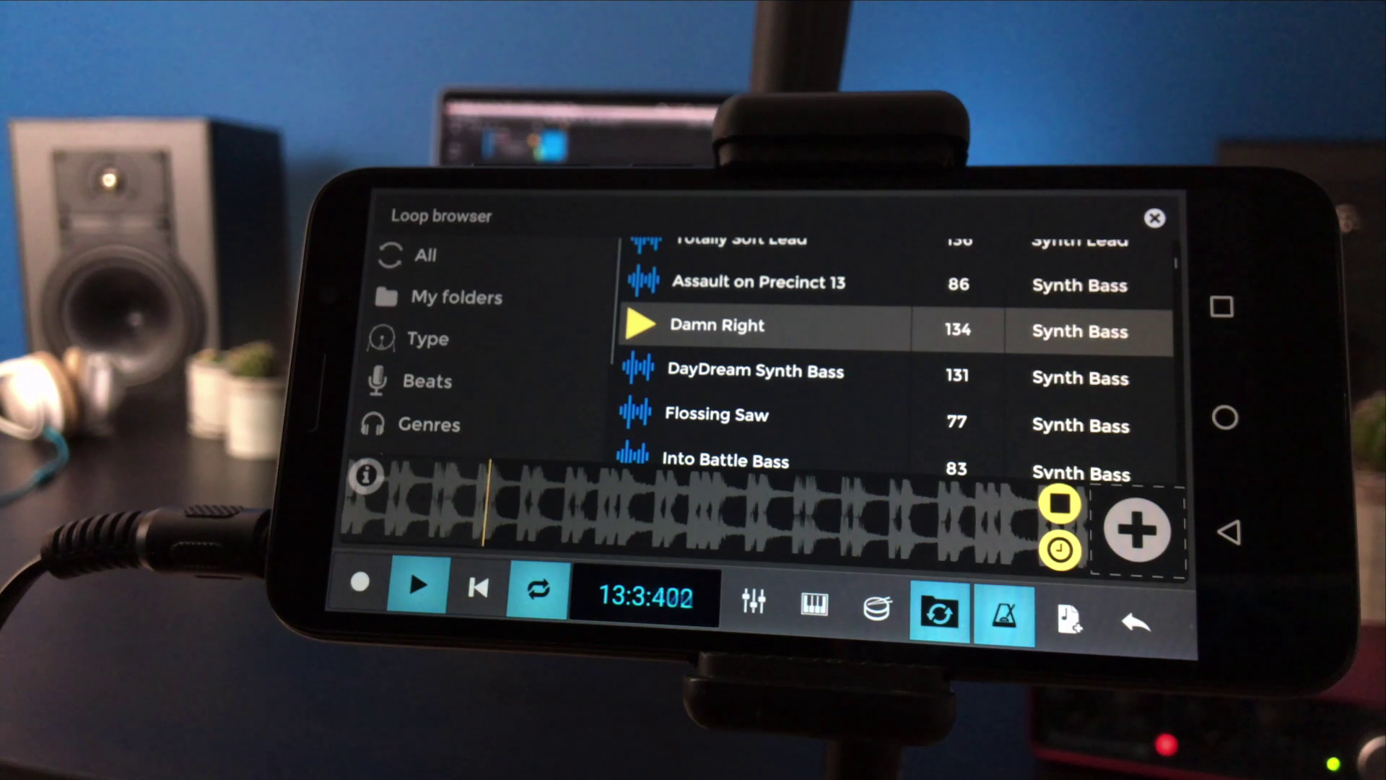
left_click(715, 370)
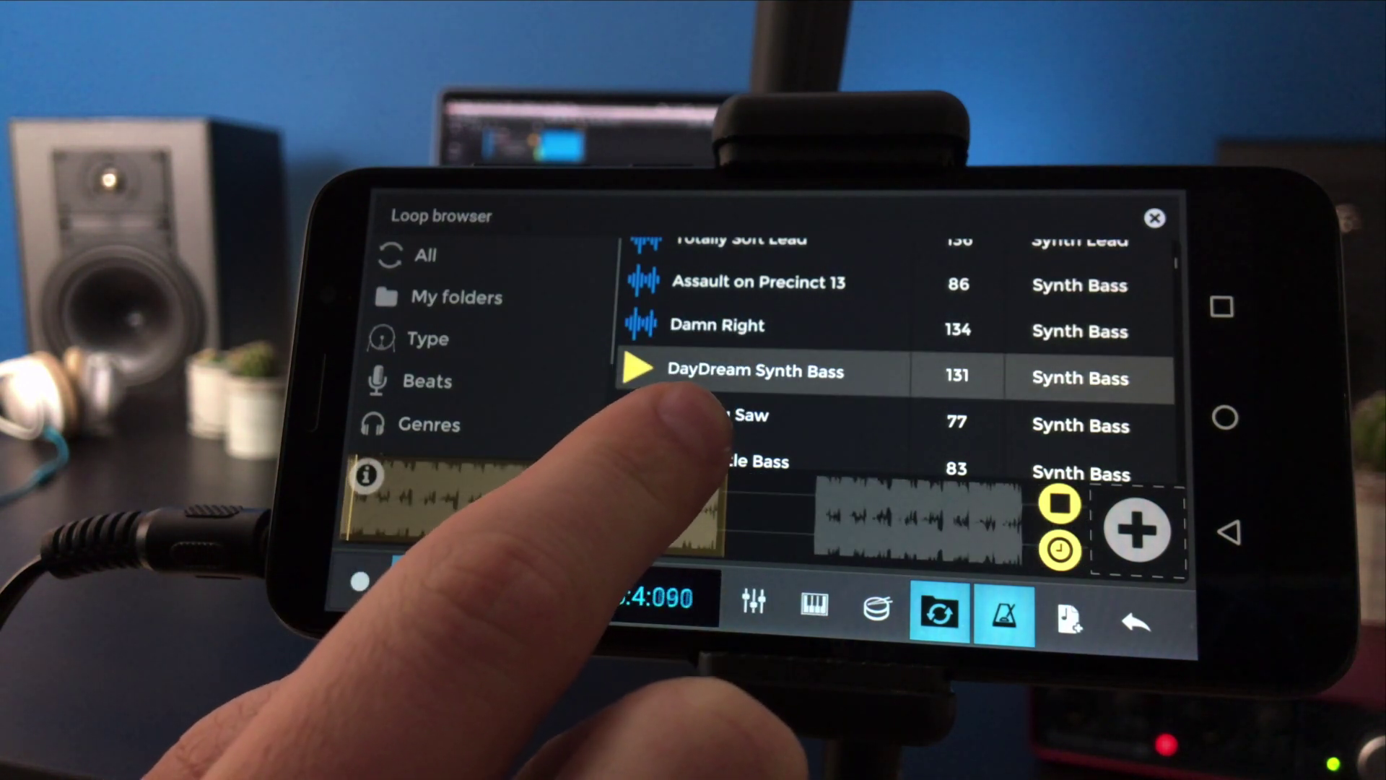
left_click(716, 417)
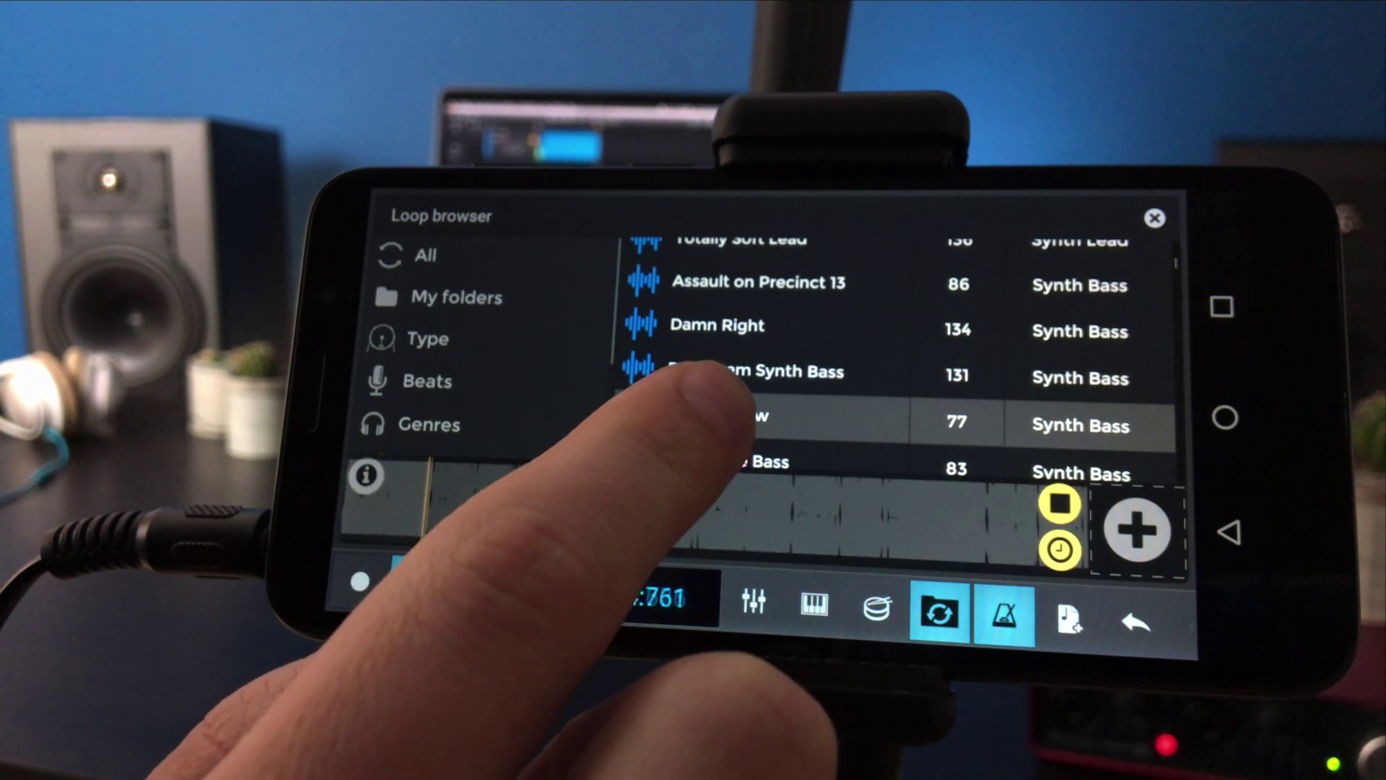
left_click(747, 281)
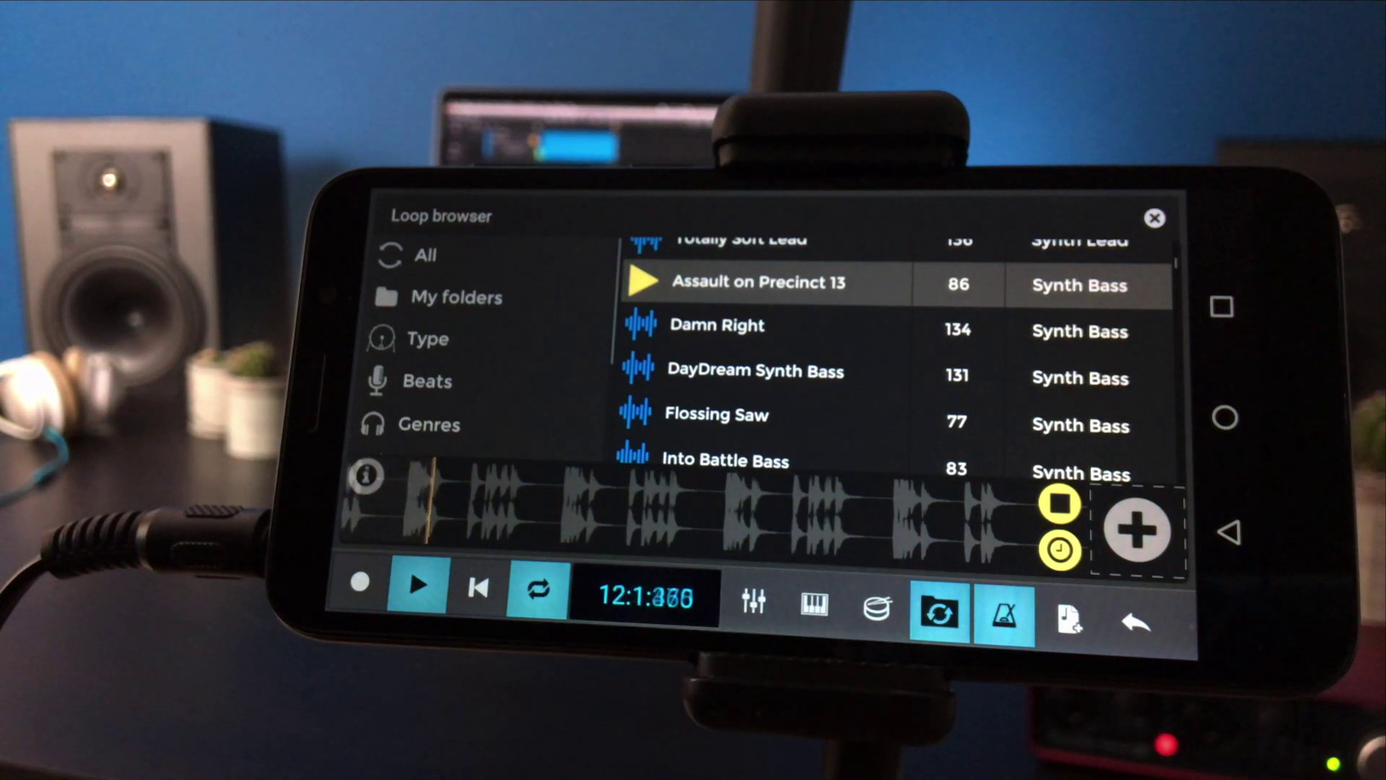
Step: Place the Assault on Precinct 13 bass loop on track 4 and trim it to start at the verse
left_click(1158, 498)
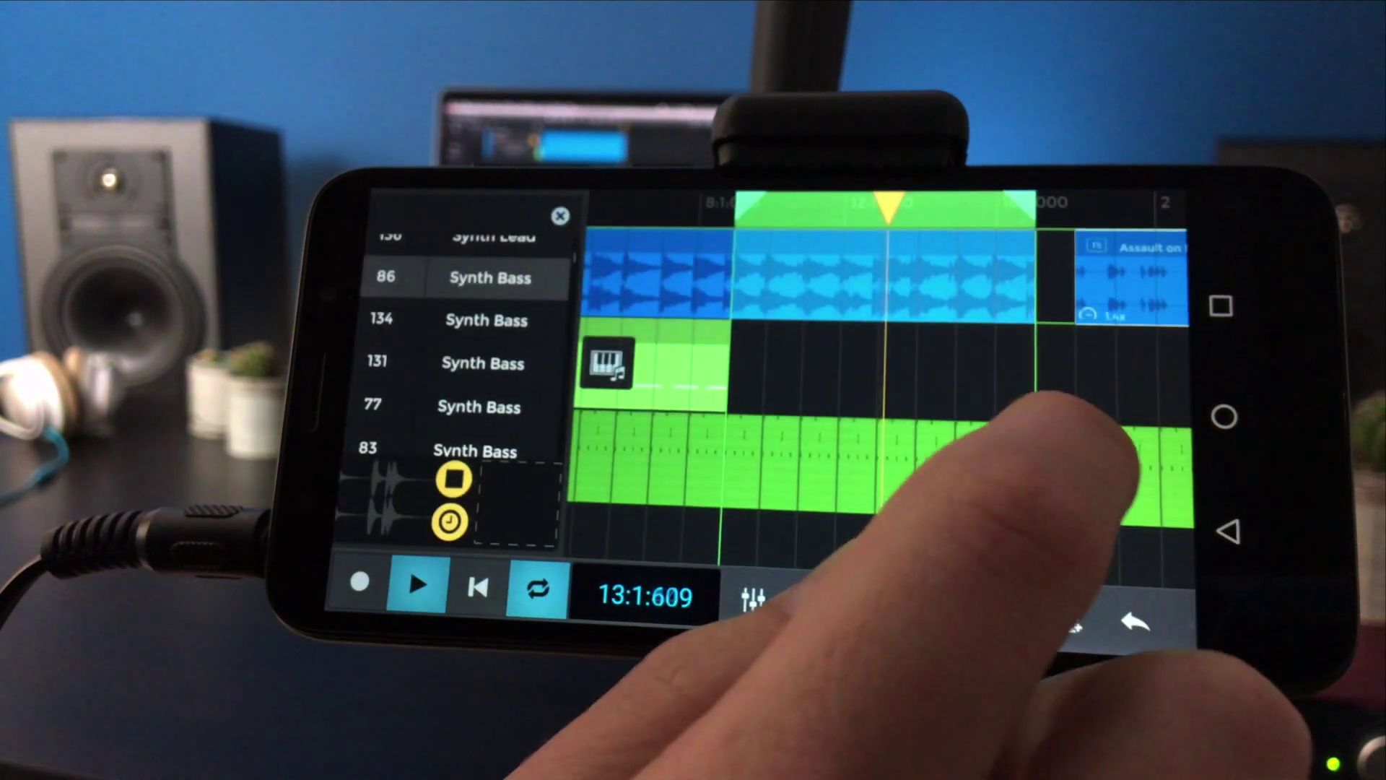
mouse_move(898, 523)
left_mouse_down()
mouse_move(849, 520)
mouse_move(748, 464)
left_mouse_up()
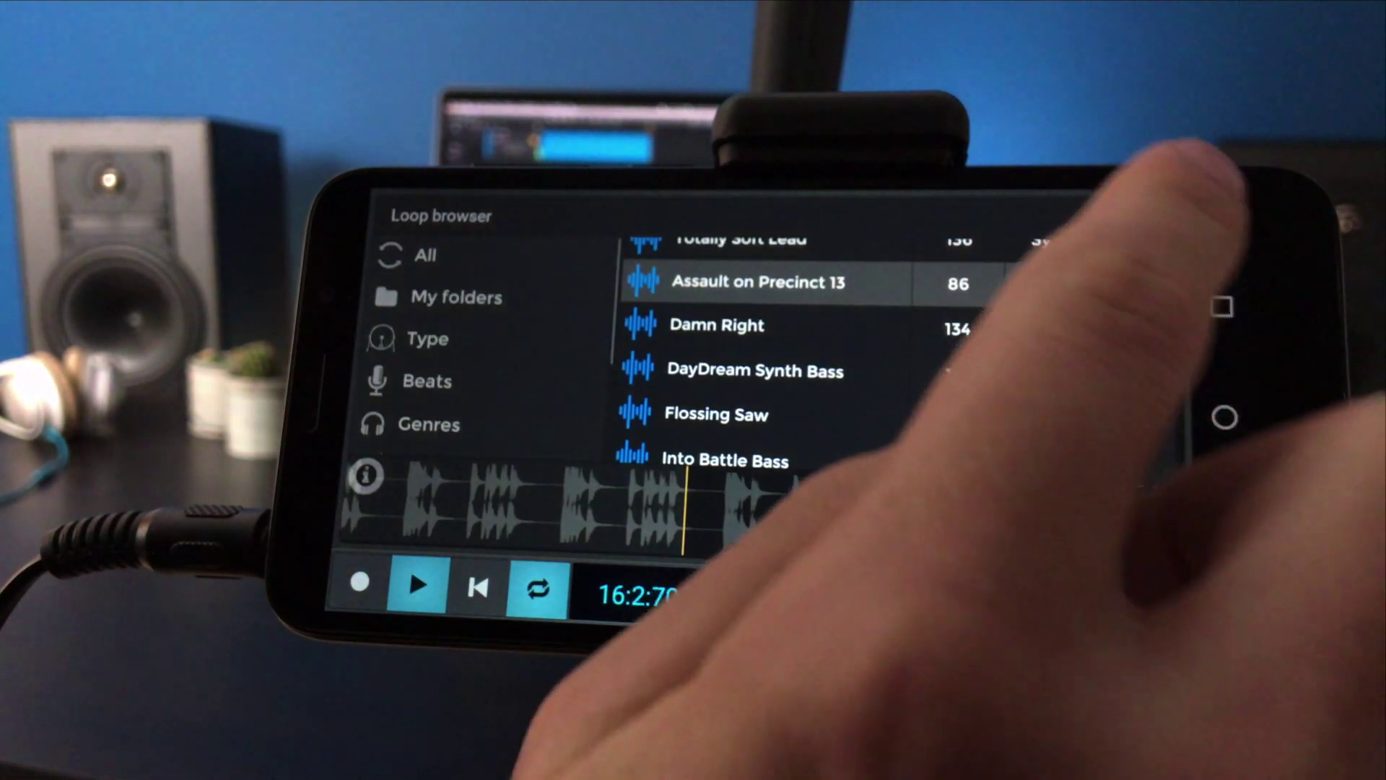
left_click_drag(1083, 284, 899, 476)
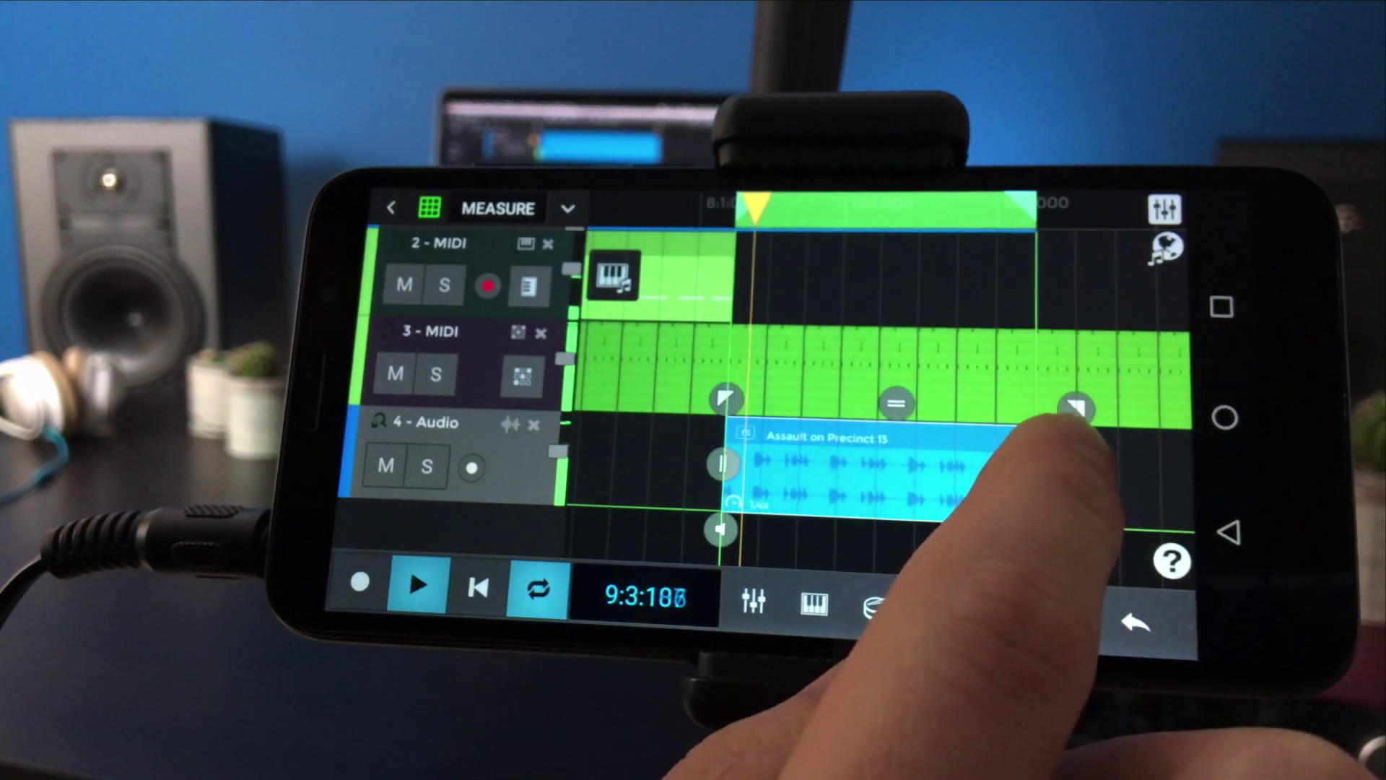
left_click_drag(1075, 408, 1036, 409)
left_click(953, 460)
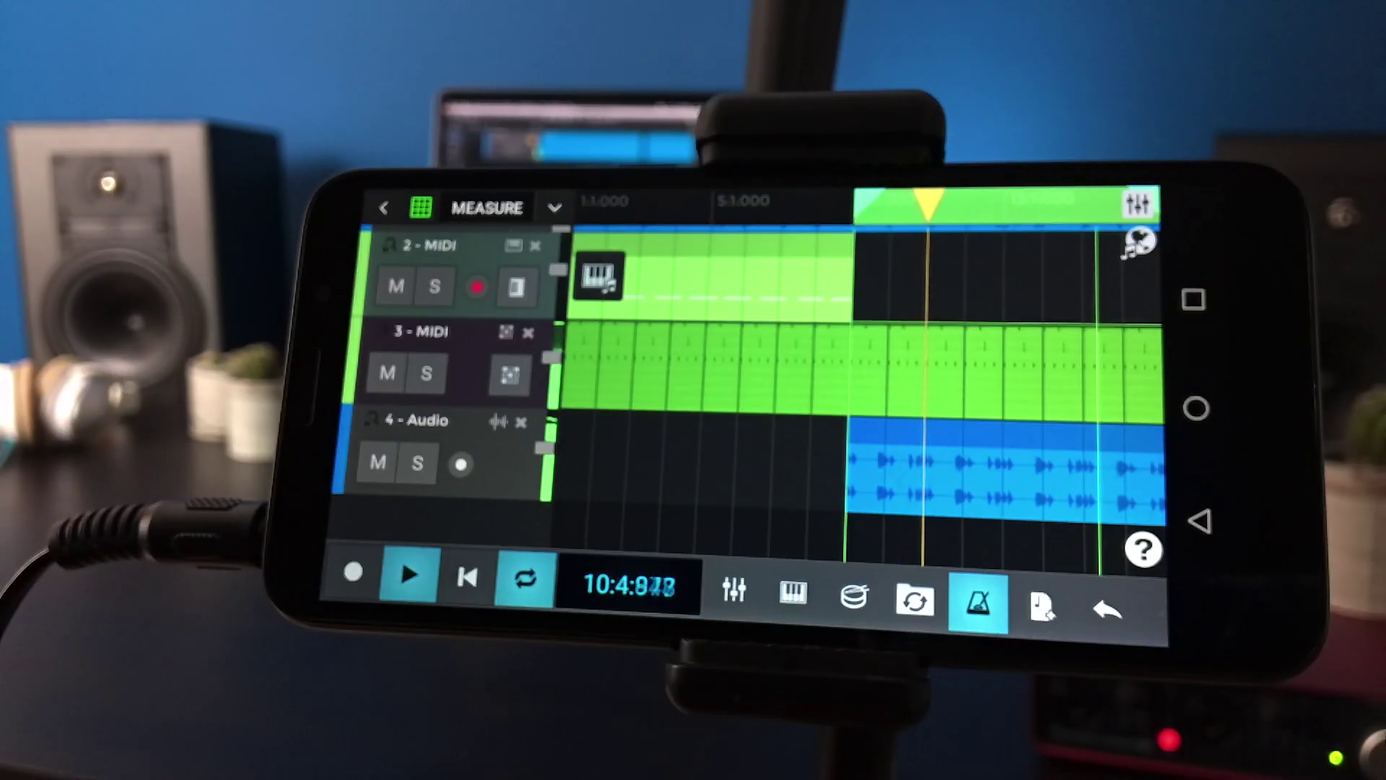
Step: Add instrument track 5 with the Dream Synth preset from Synths > Eclectic Essentials
left_click(978, 601)
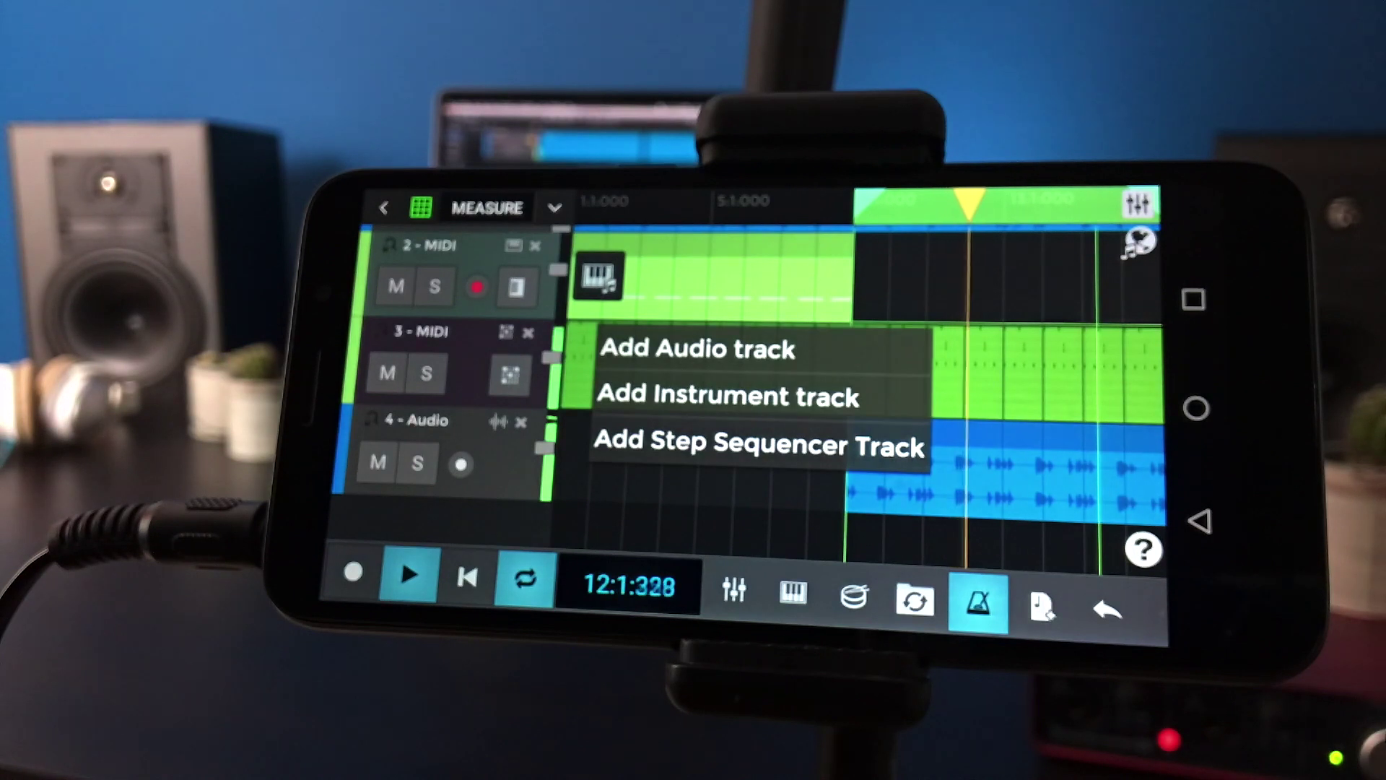
left_click(671, 395)
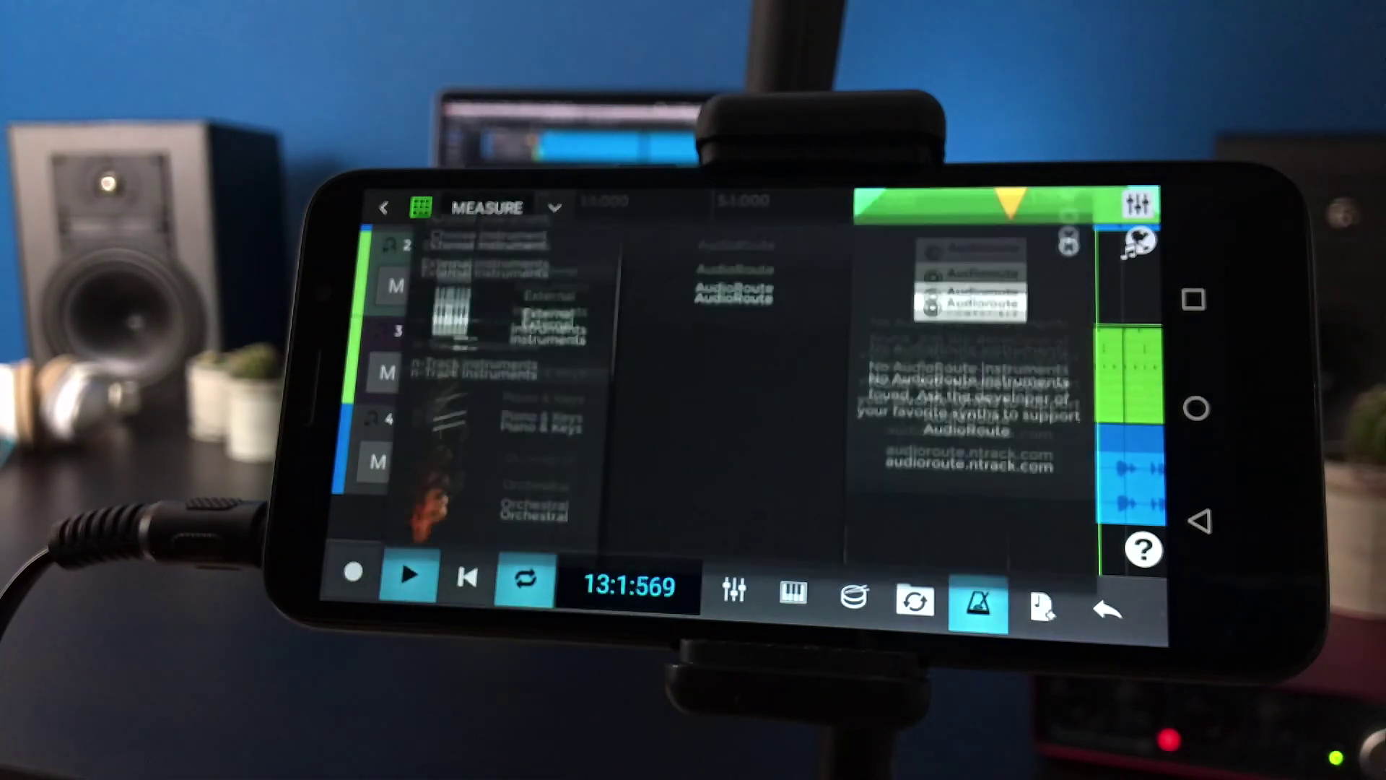
scroll(498, 412, "down", 5)
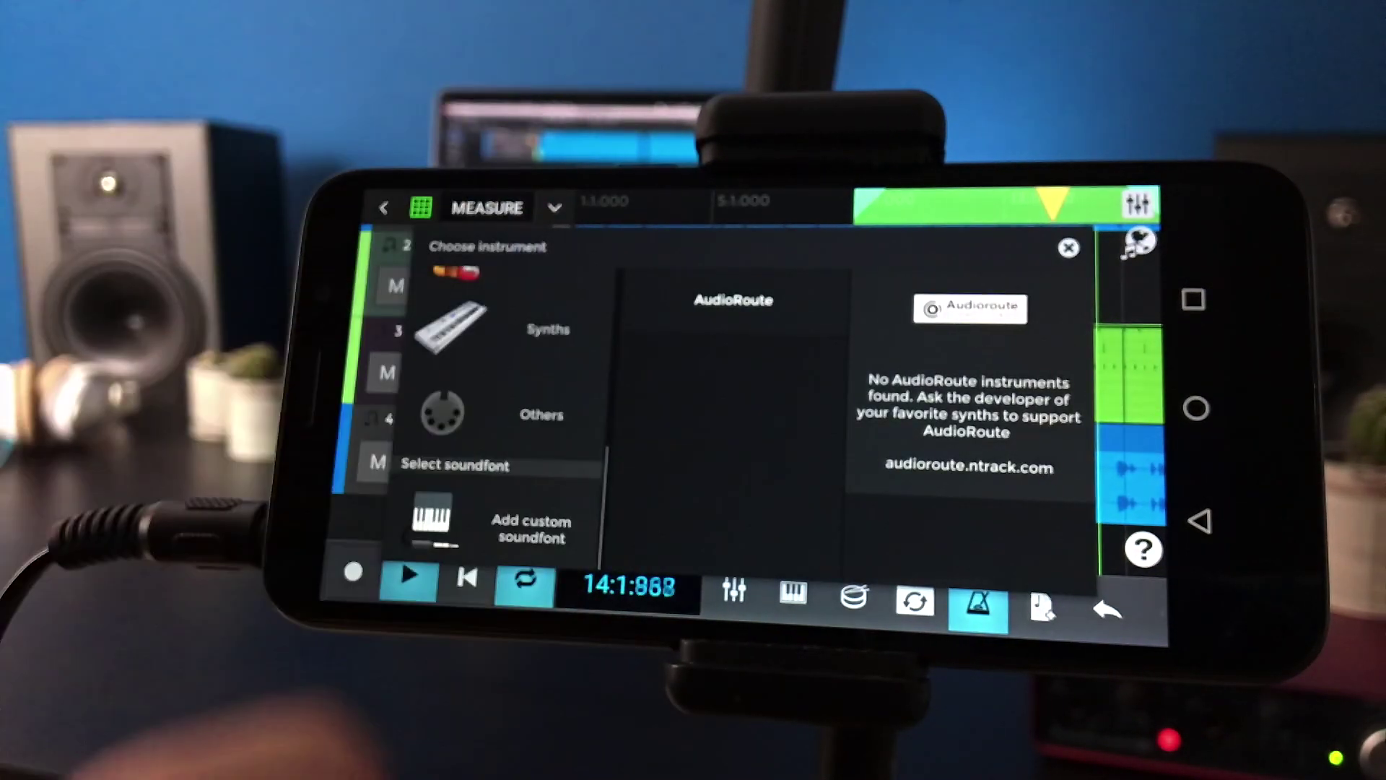
left_click(499, 329)
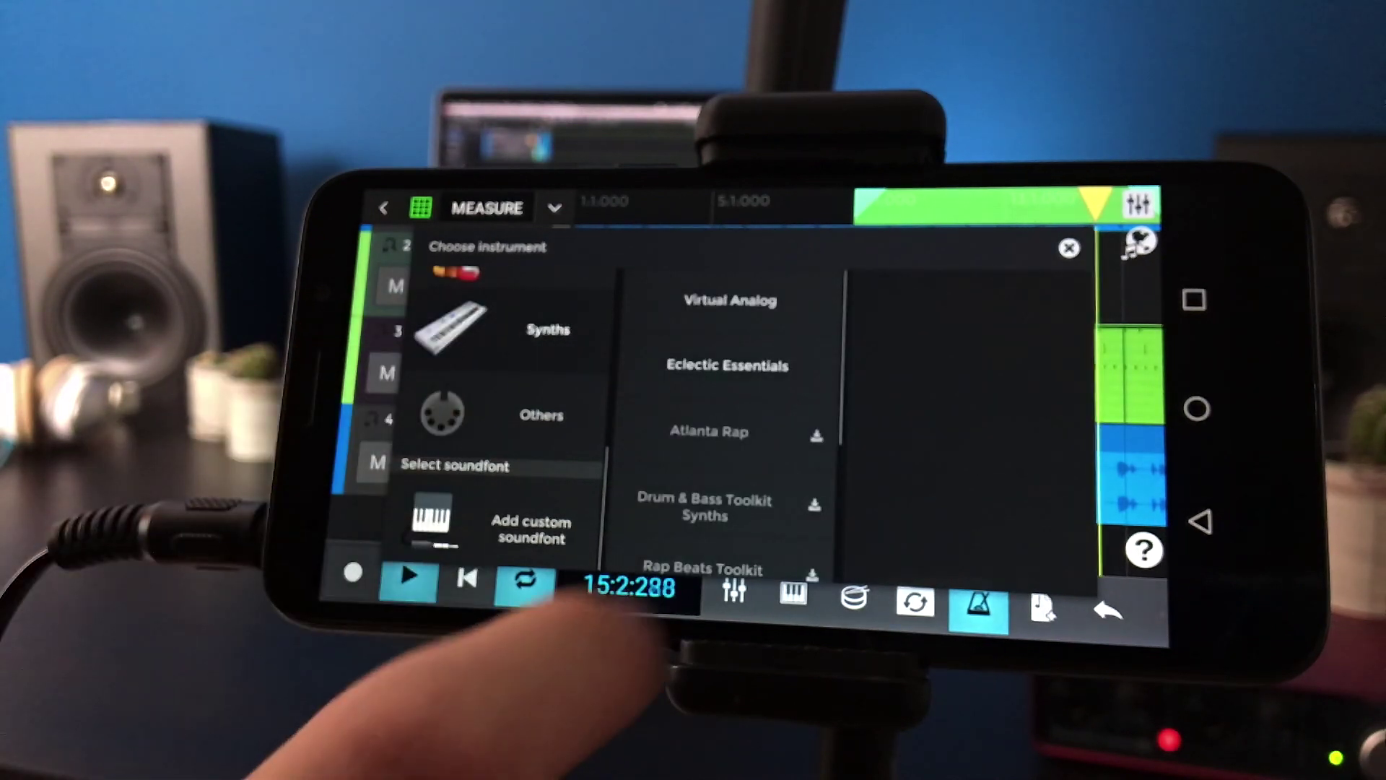
left_click(728, 365)
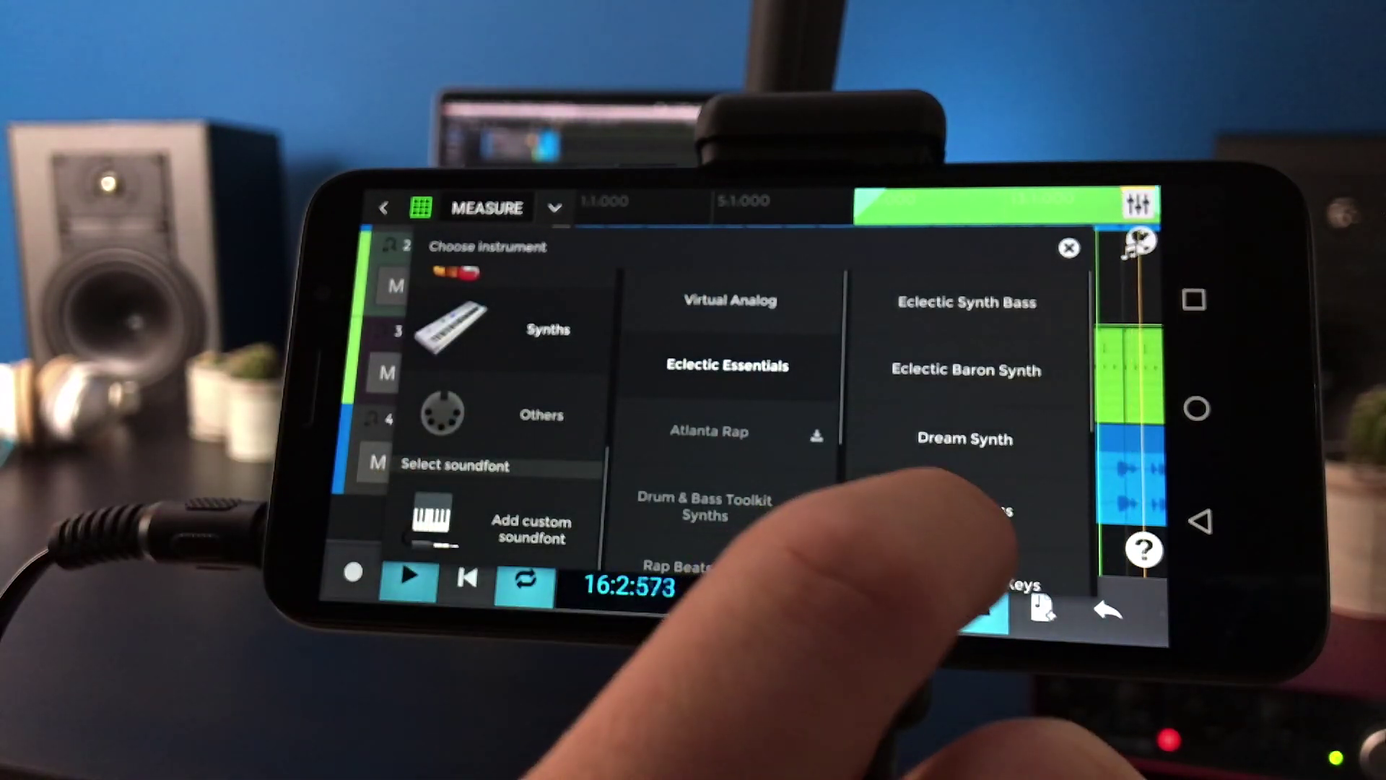
left_click(968, 437)
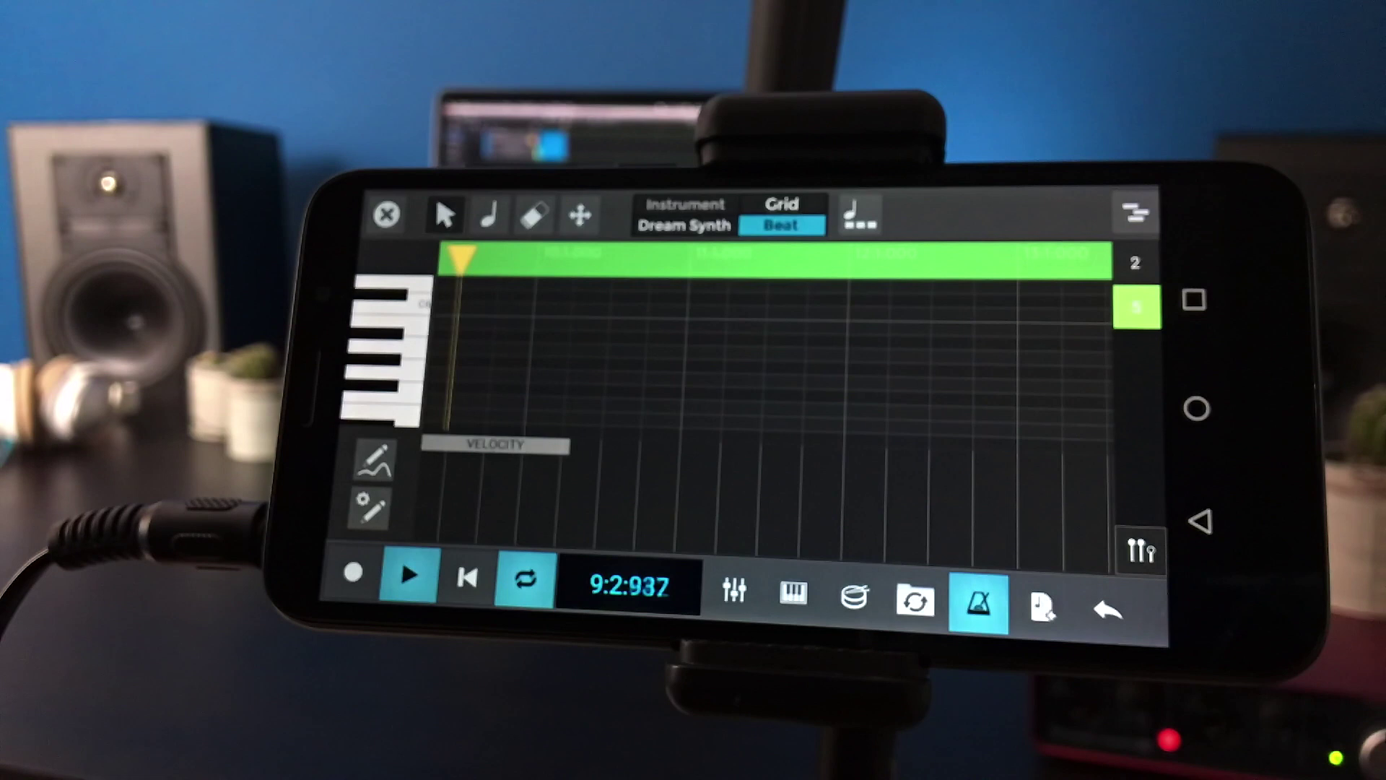
left_click(386, 214)
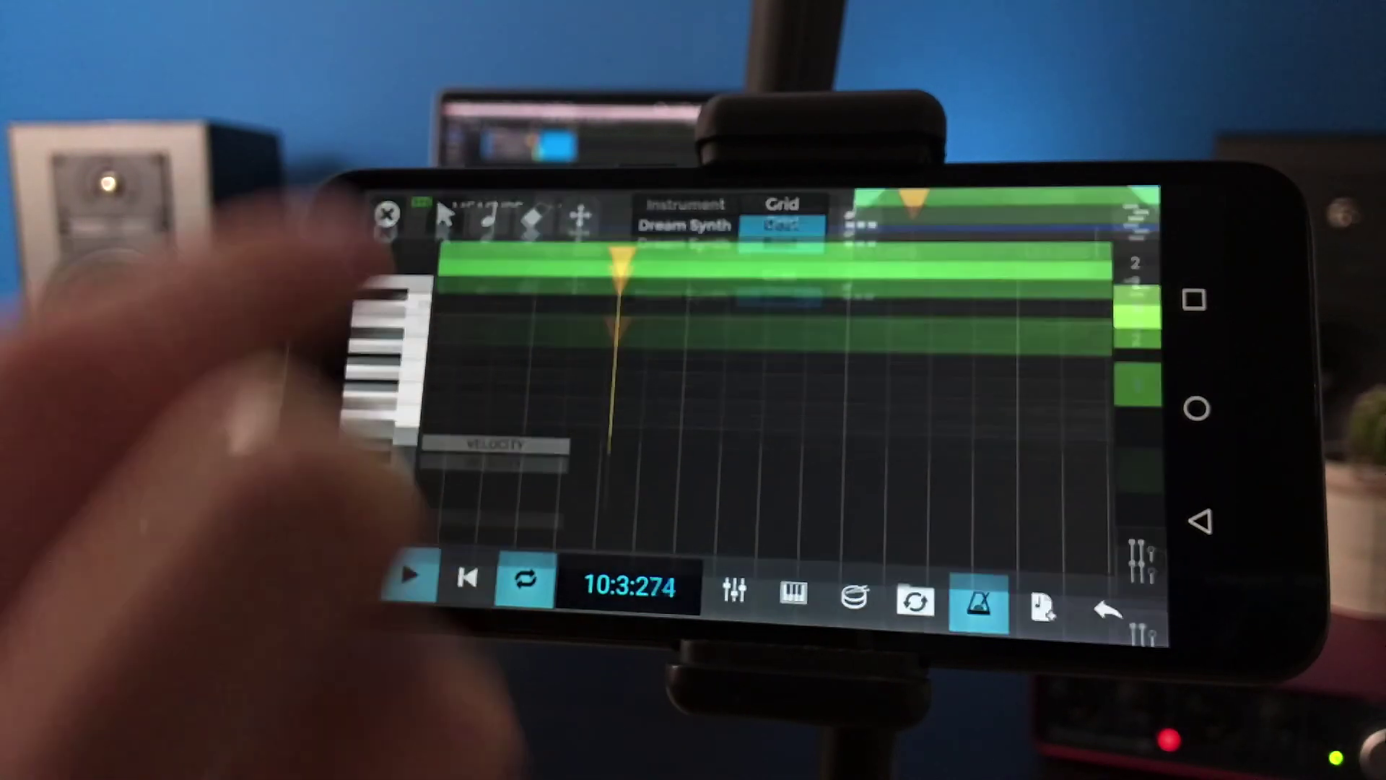
left_click_drag(712, 455, 629, 368)
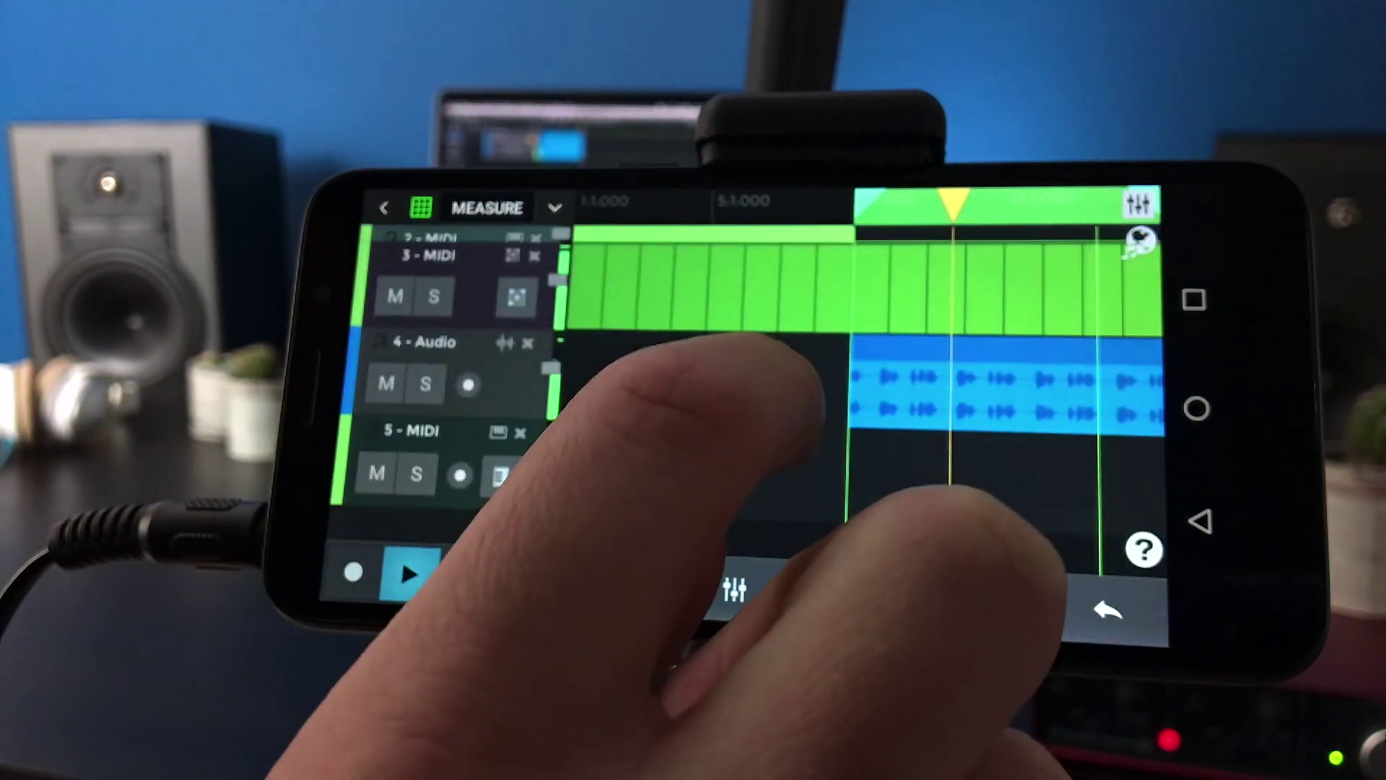
Step: Arm track 5 for recording, disarm track 2, and show the on-screen keyboard
left_click(460, 474)
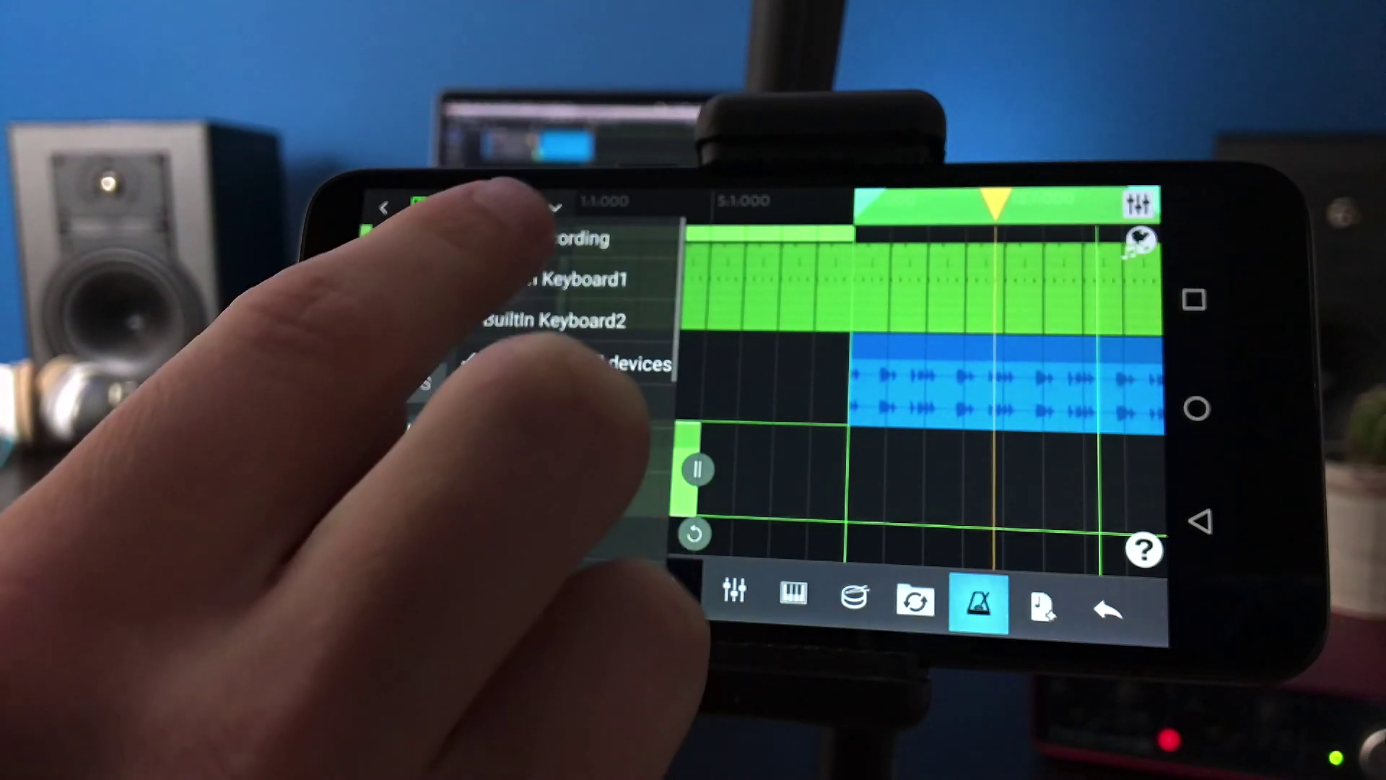
left_click(541, 236)
left_click_drag(736, 368, 693, 509)
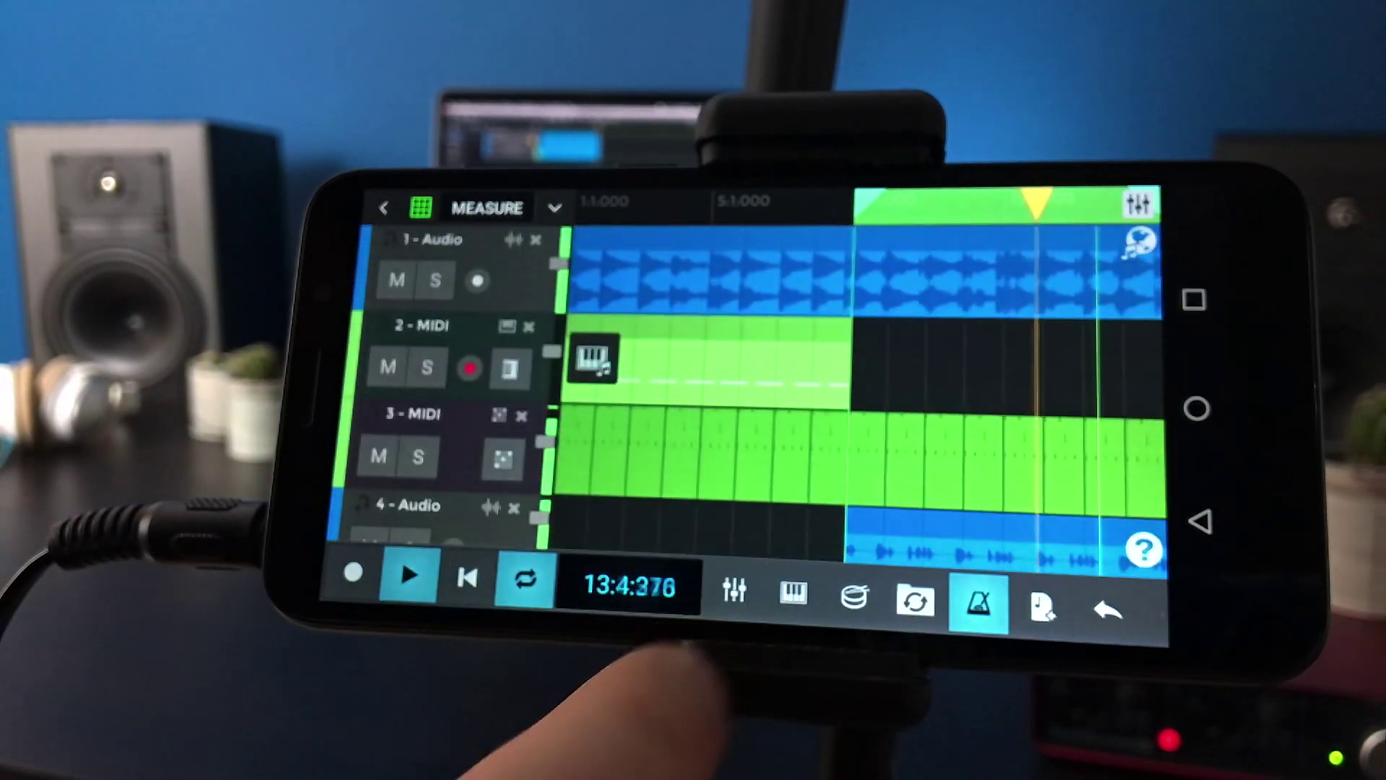
left_click(469, 368)
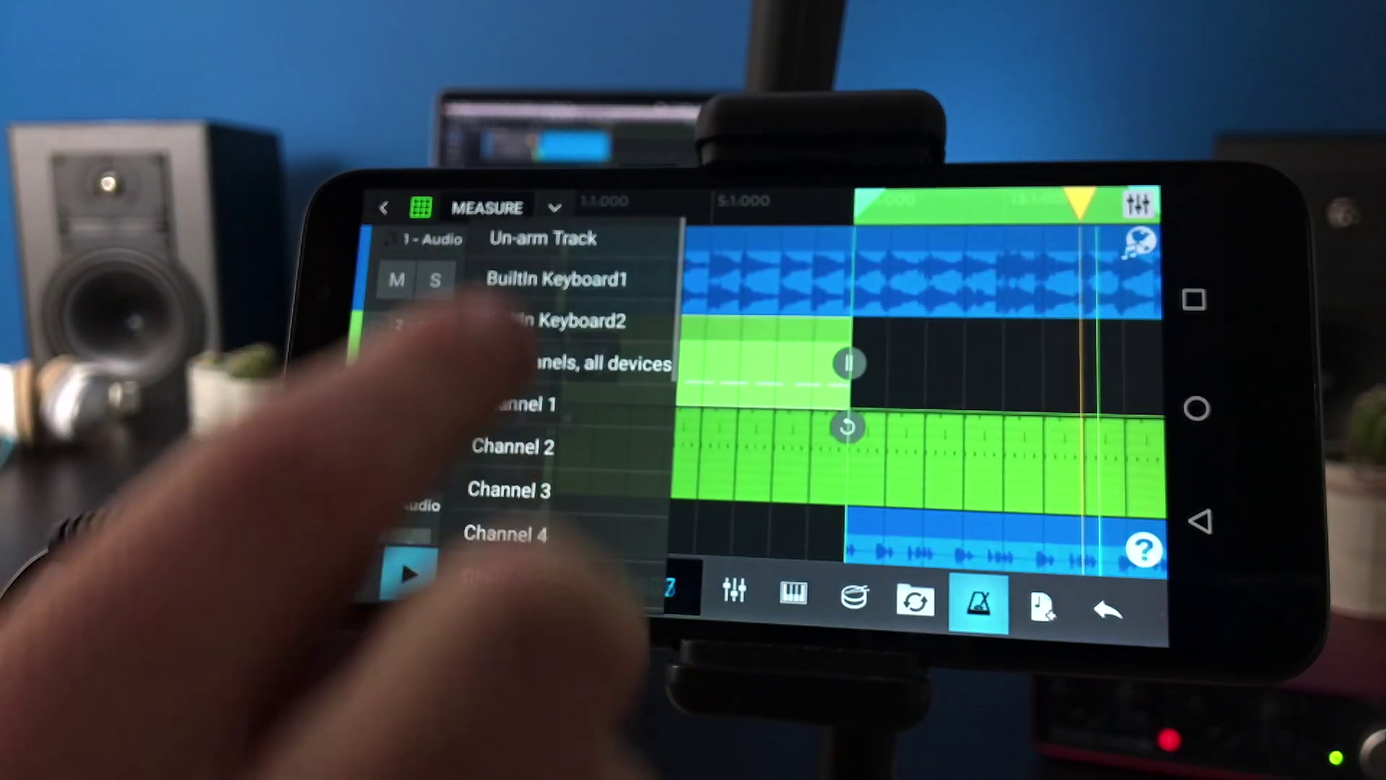
left_click(542, 237)
left_click(794, 591)
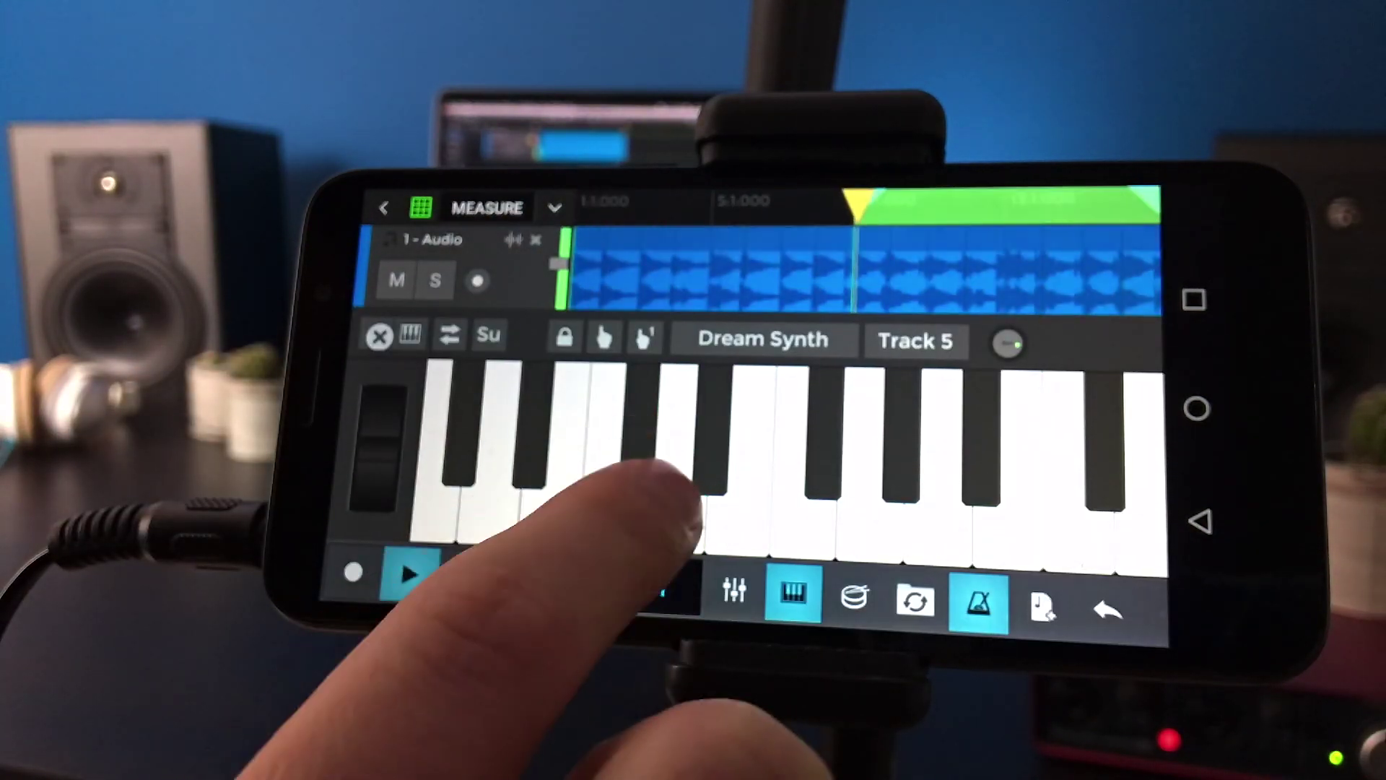
Step: Audition a few Dream Synth notes on the keyboard and stop playback
left_click(677, 454)
left_click(752, 456)
left_click(826, 434)
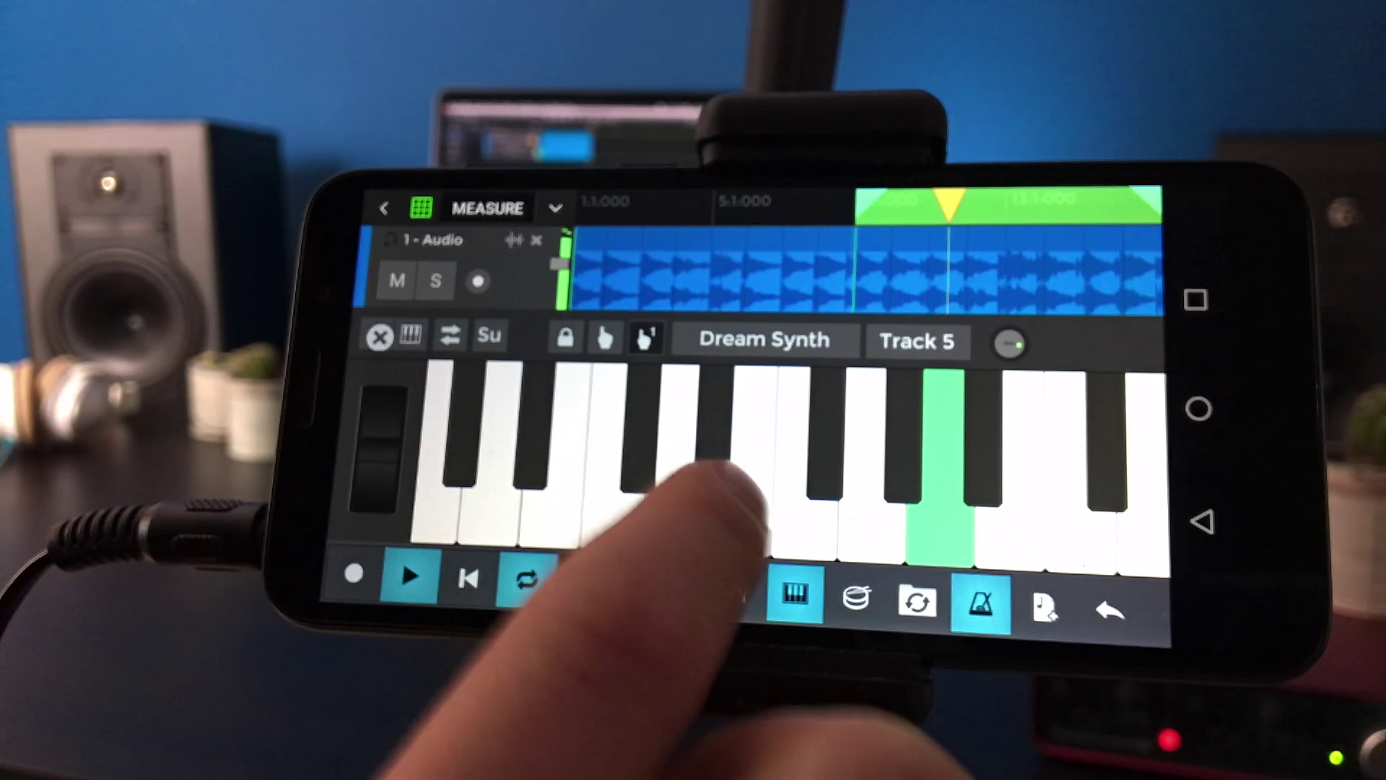
left_click(410, 576)
left_click(825, 465)
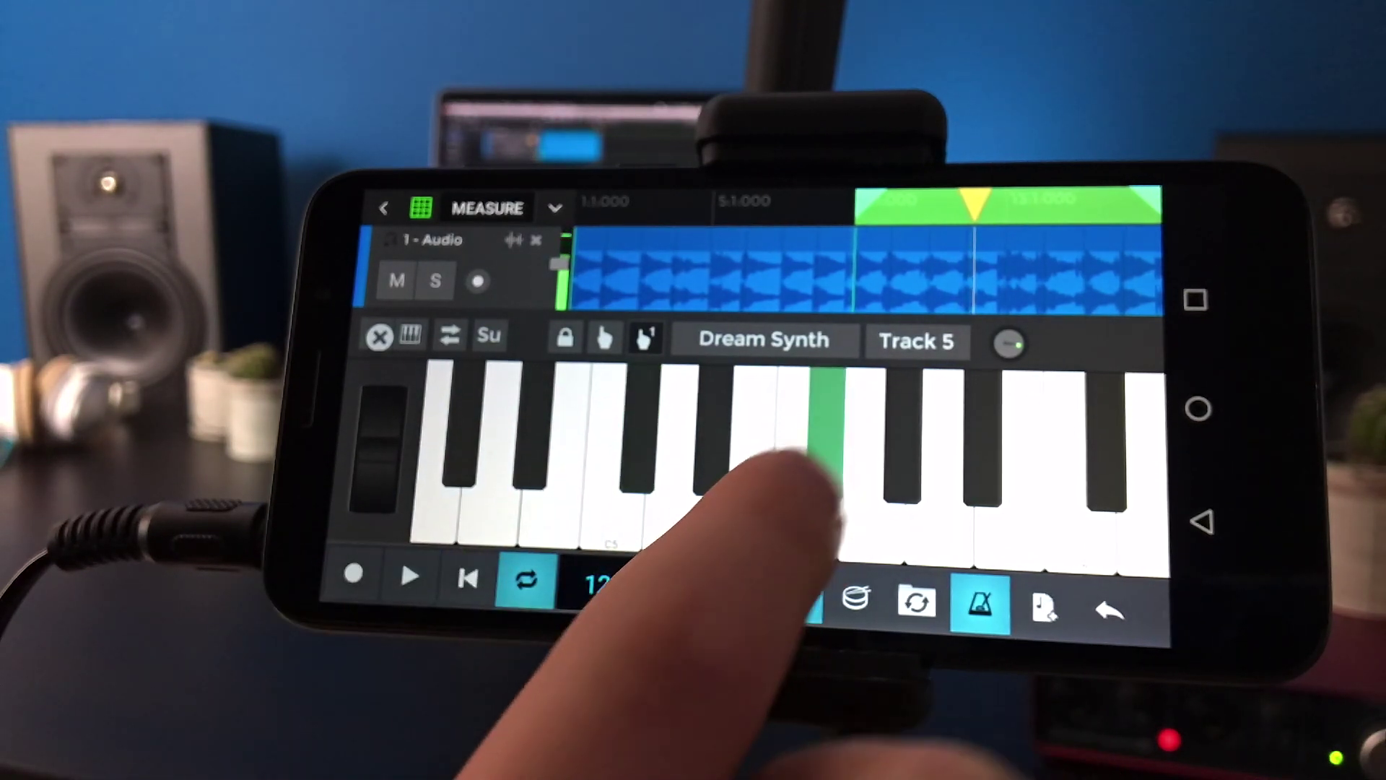
left_click(864, 455)
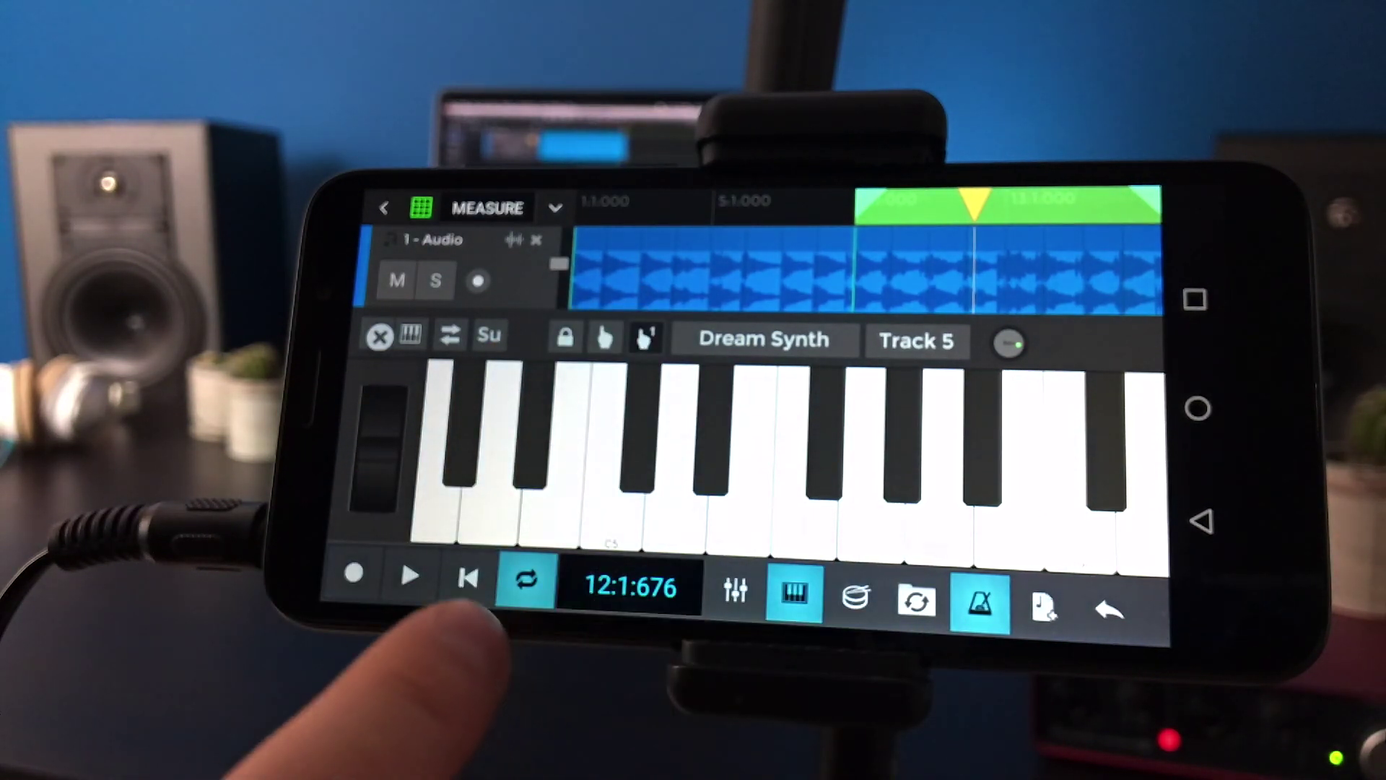
Step: Turn off looping, set the playhead to bar 6 and start recording the melody
left_click(525, 579)
left_click(747, 200)
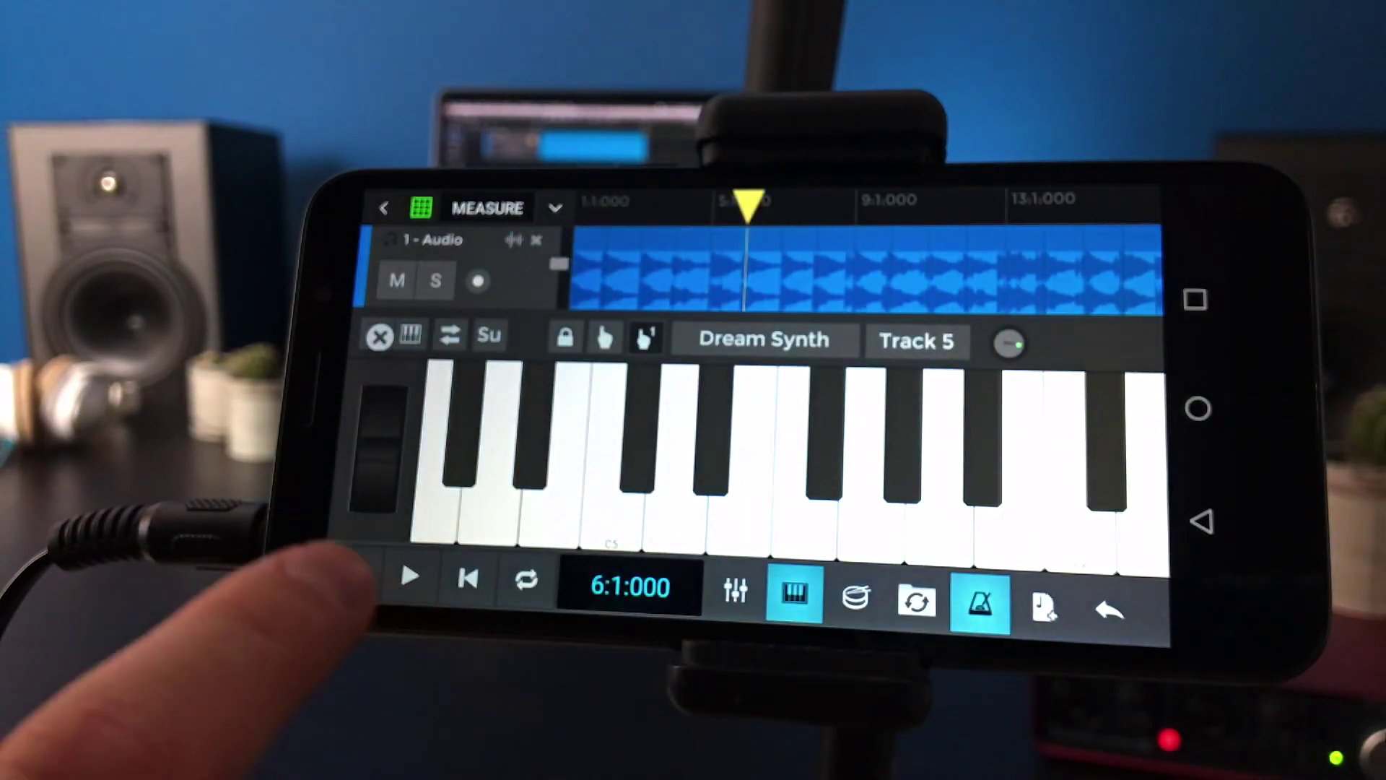
left_click(409, 576)
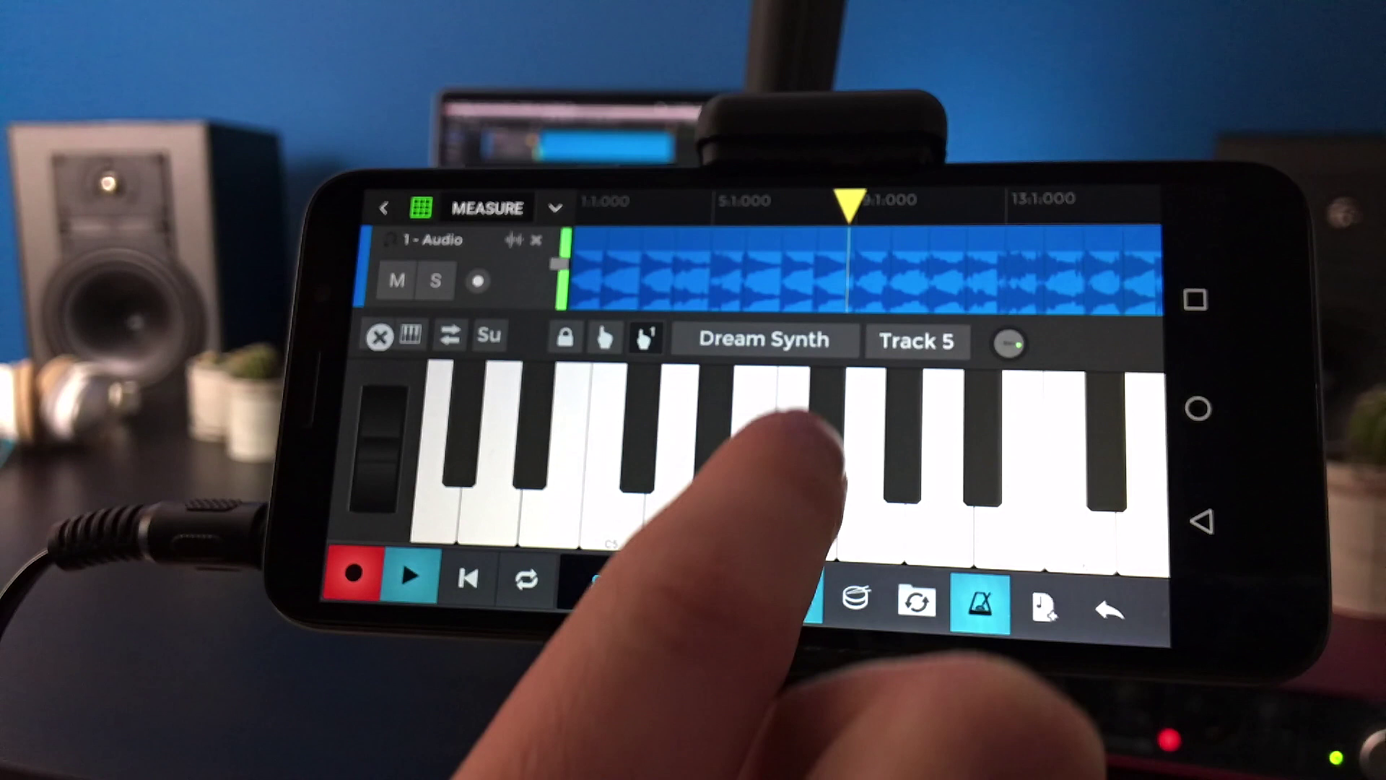
Step: Play the Dream Synth melody notes on the keyboard, then stop the take near bar 16
left_click(825, 455)
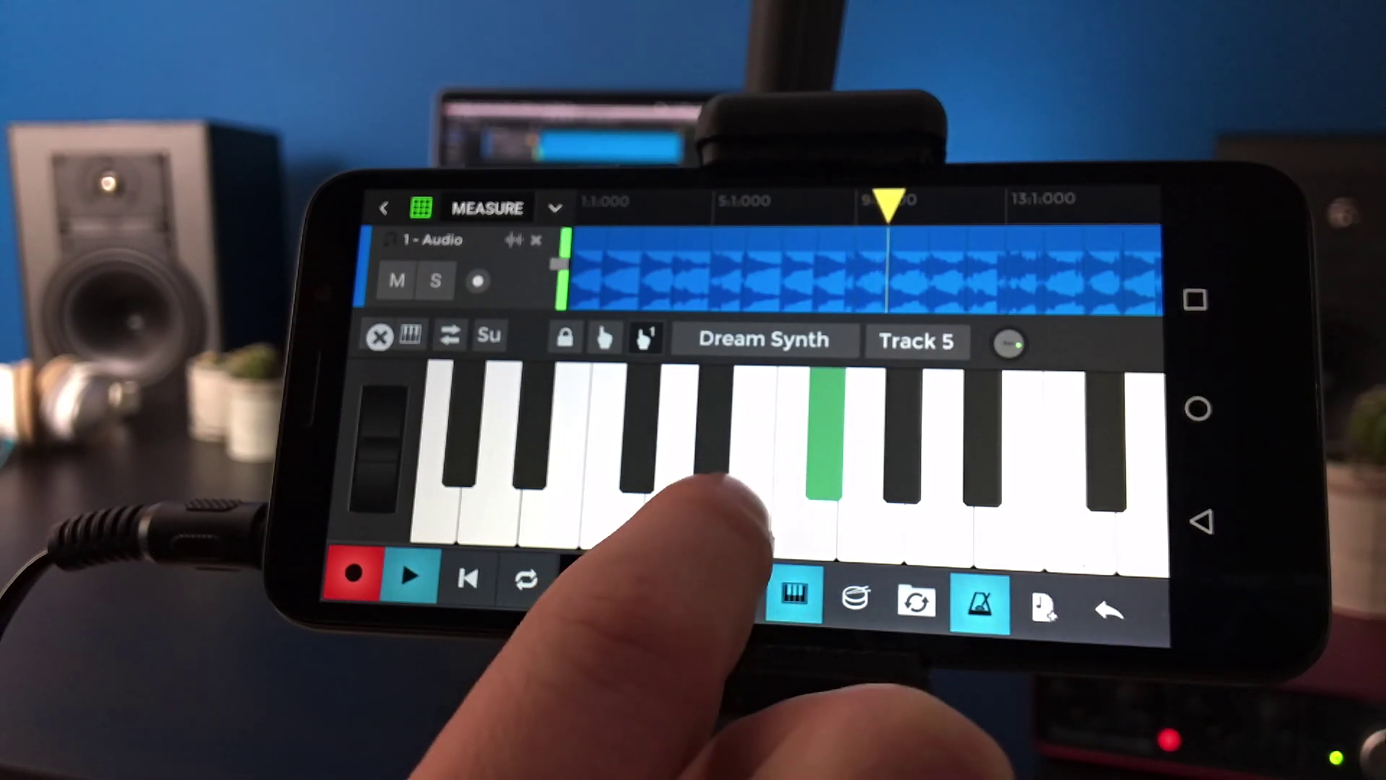
left_click(940, 477)
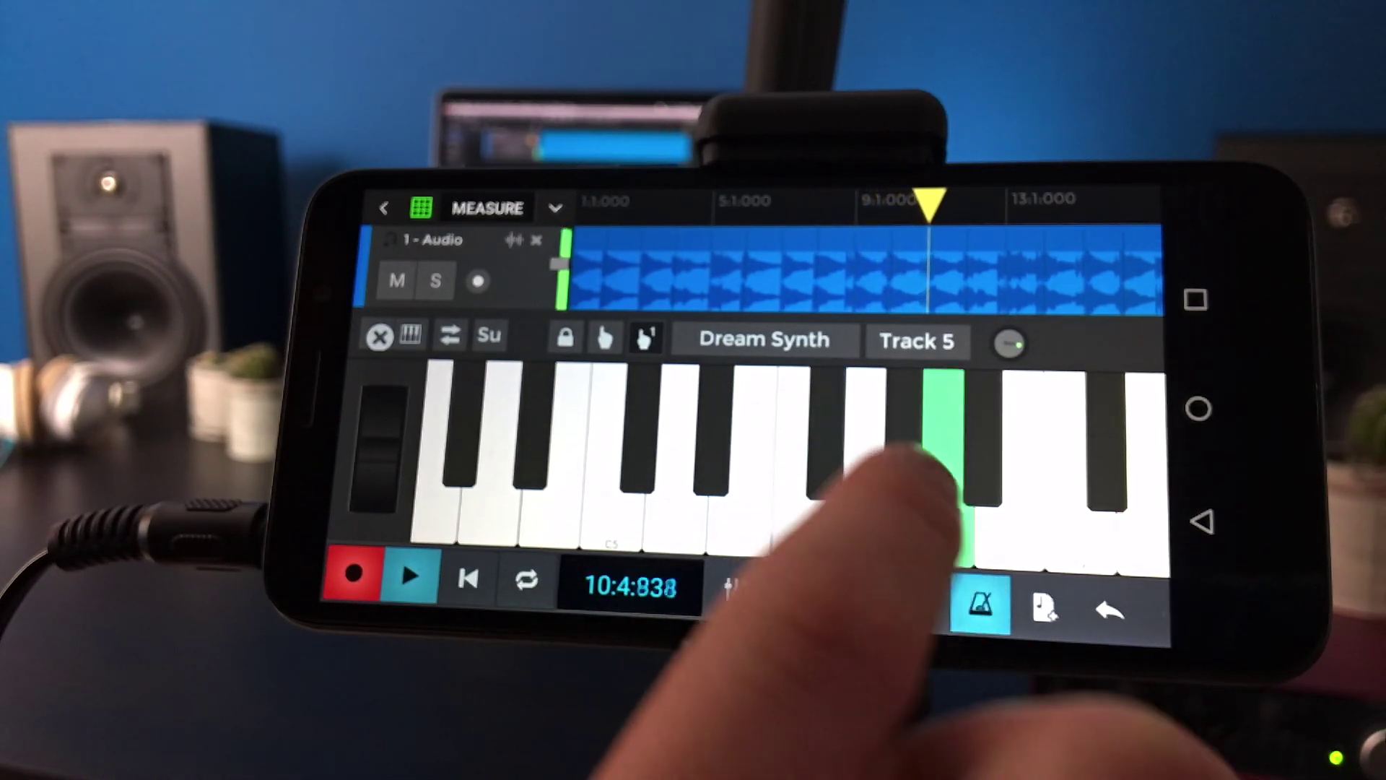
left_click(574, 433)
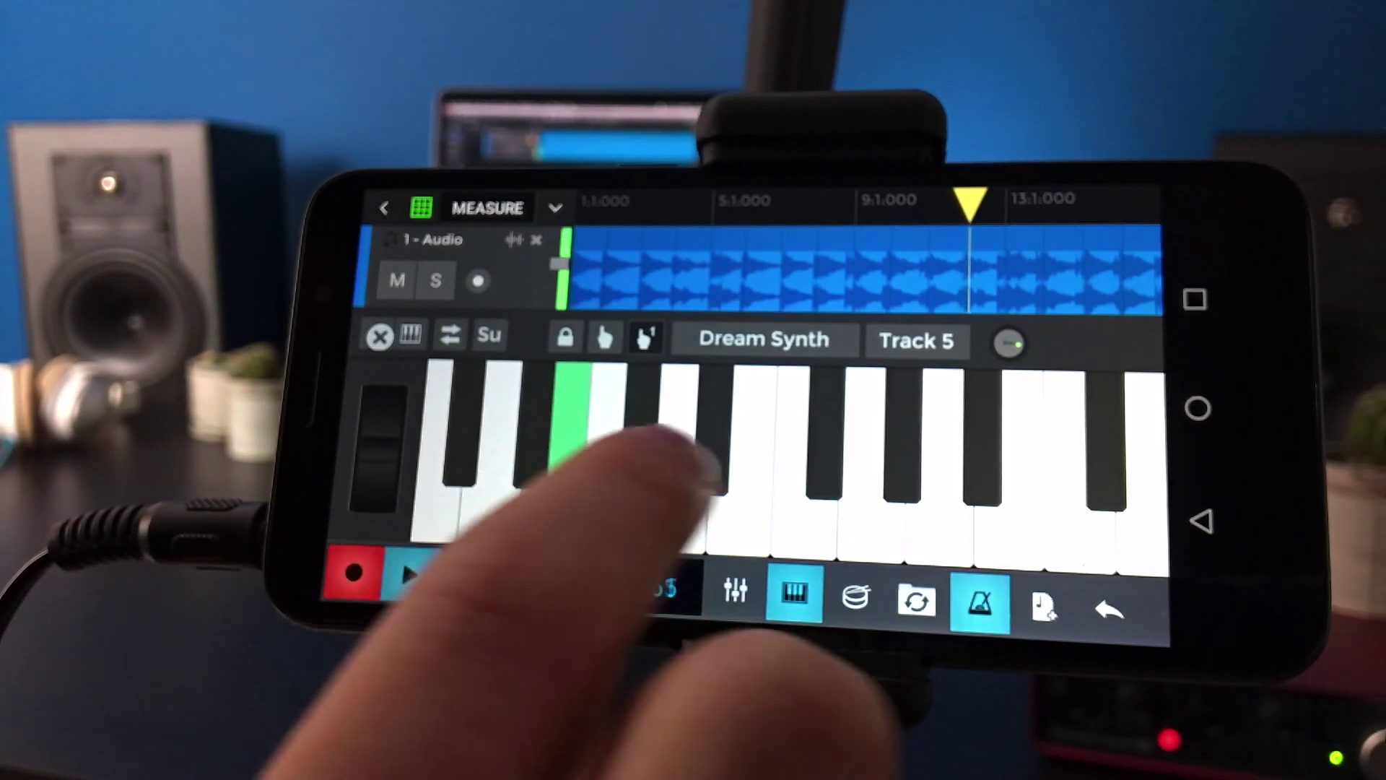
left_click(736, 434)
left_click(639, 434)
left_click(830, 433)
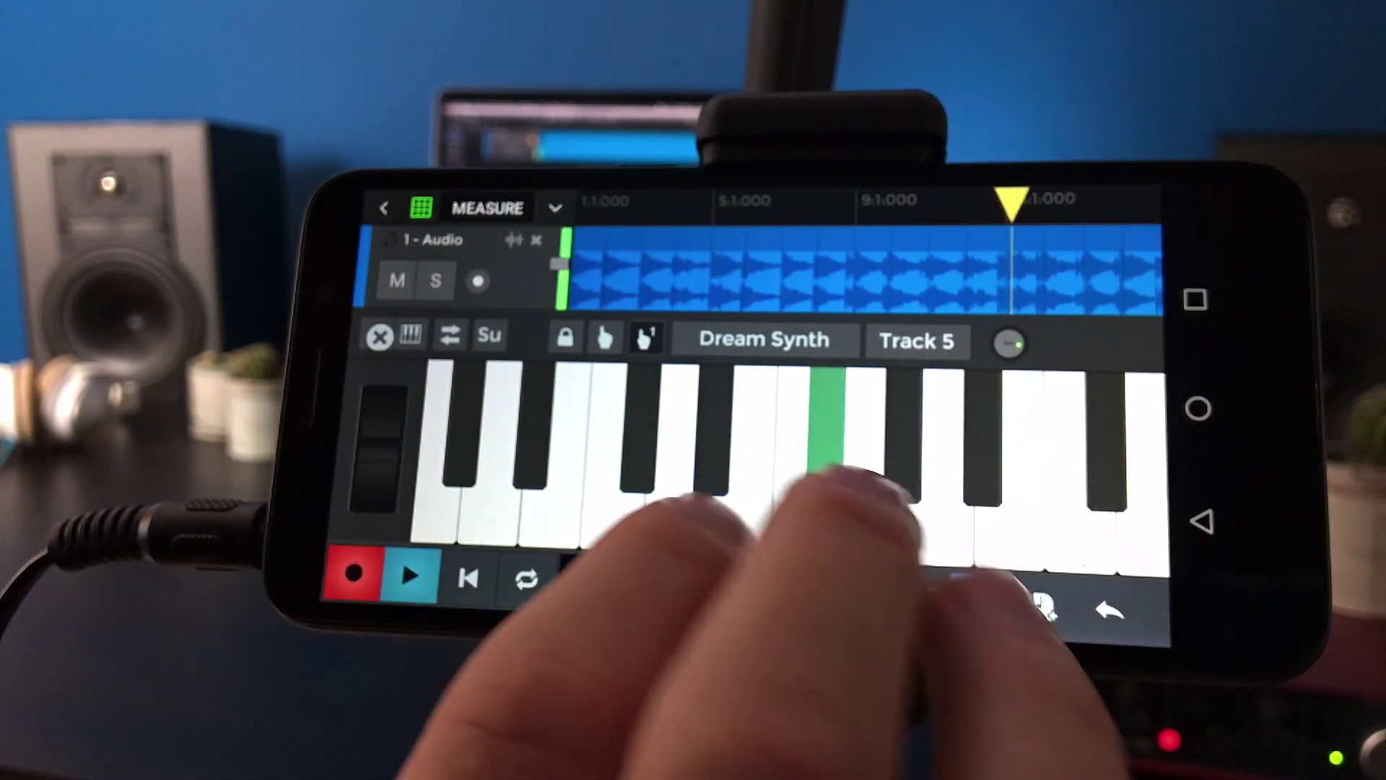
left_click(756, 401)
left_click(826, 433)
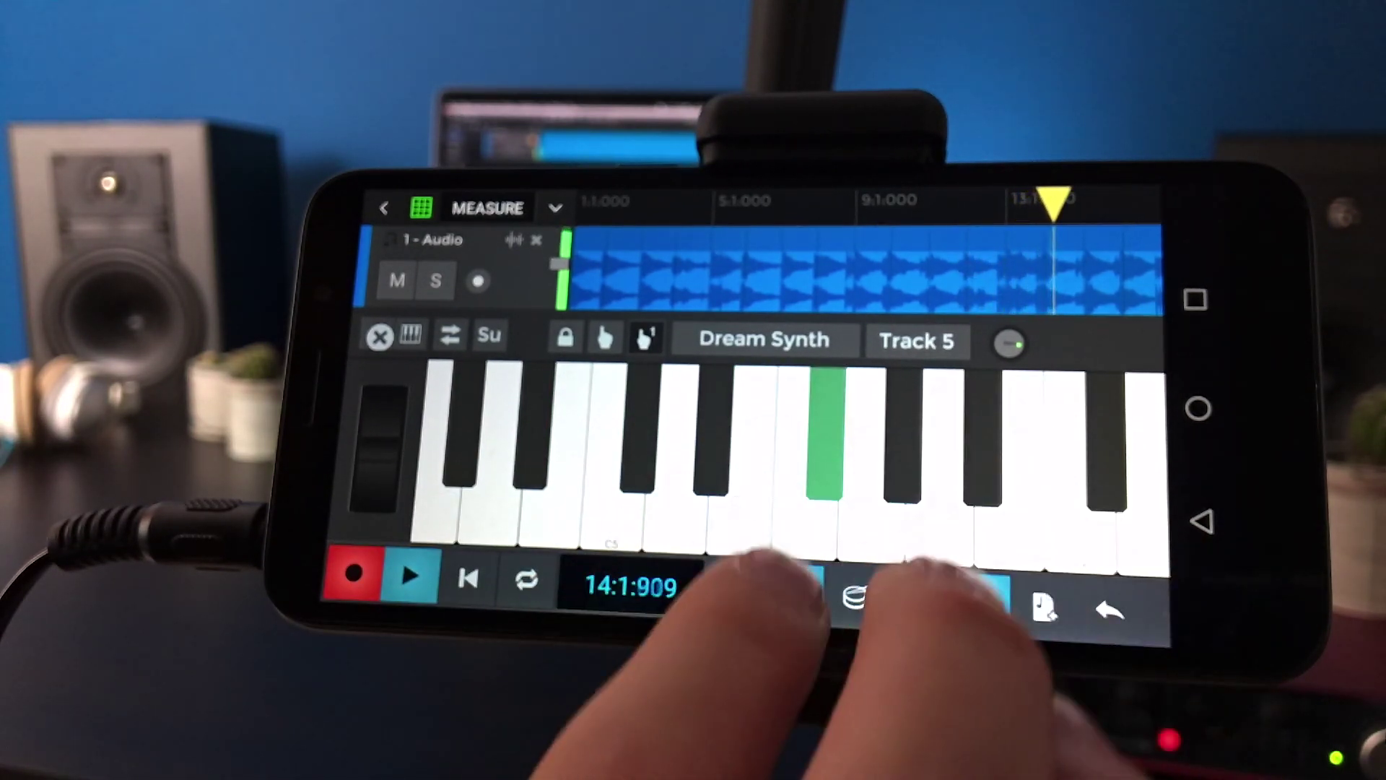
left_click(942, 454)
left_click(827, 433)
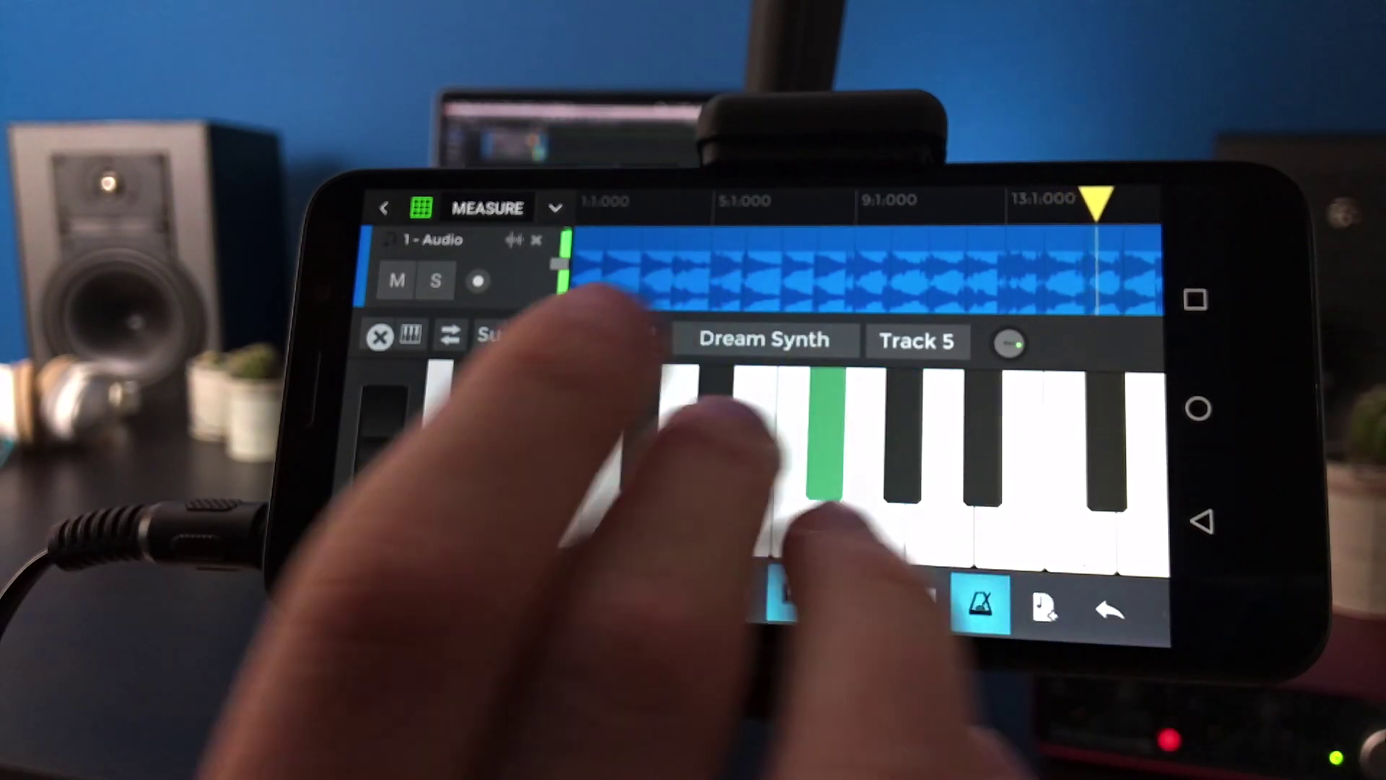
left_click(642, 433)
left_click(574, 455)
left_click(641, 434)
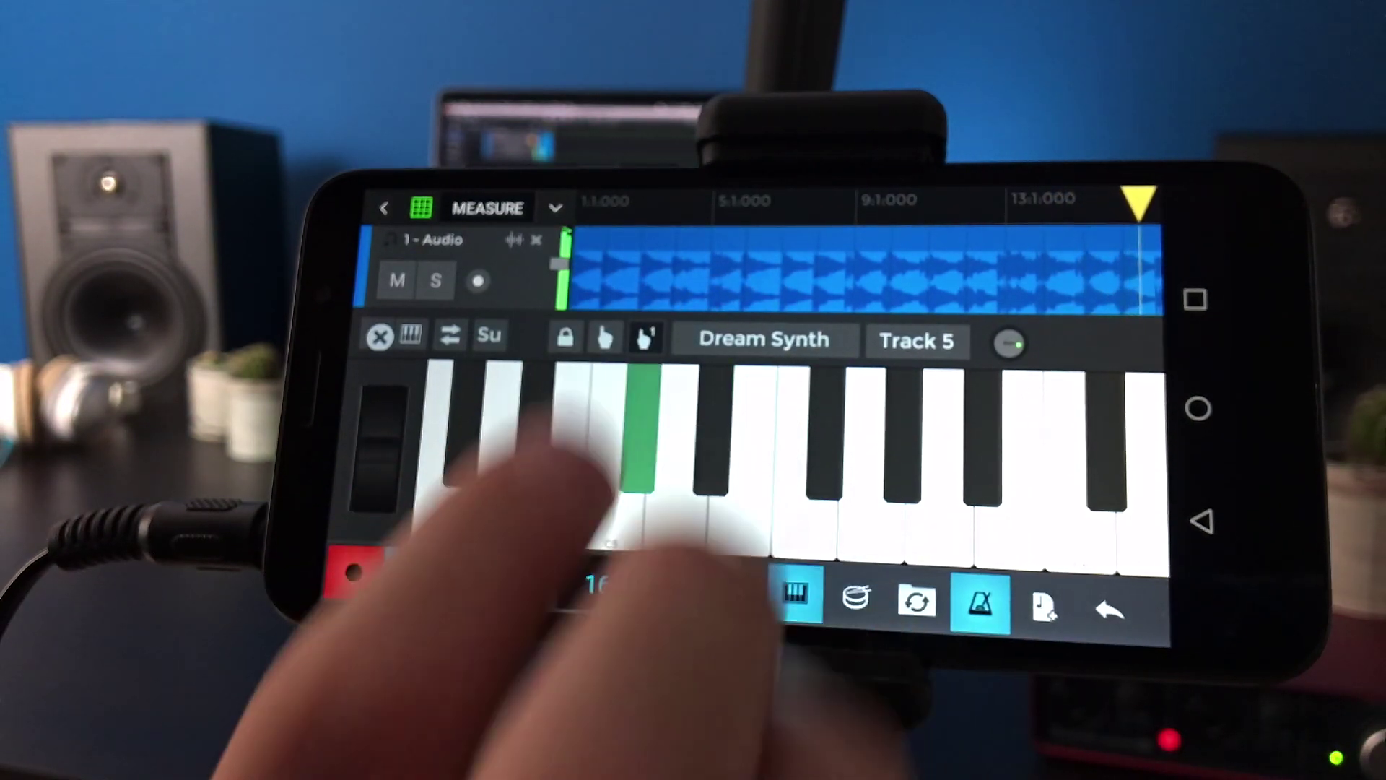
left_click(354, 574)
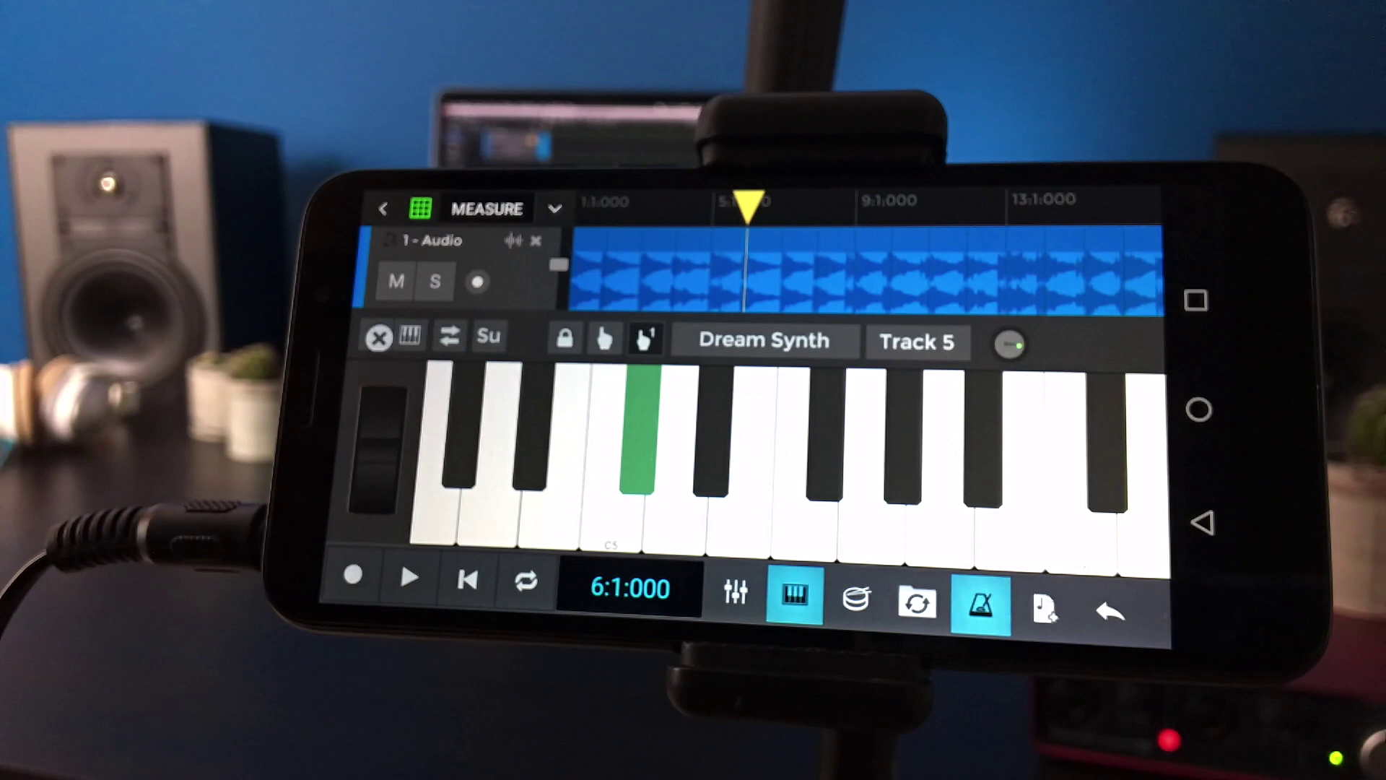
left_click(379, 337)
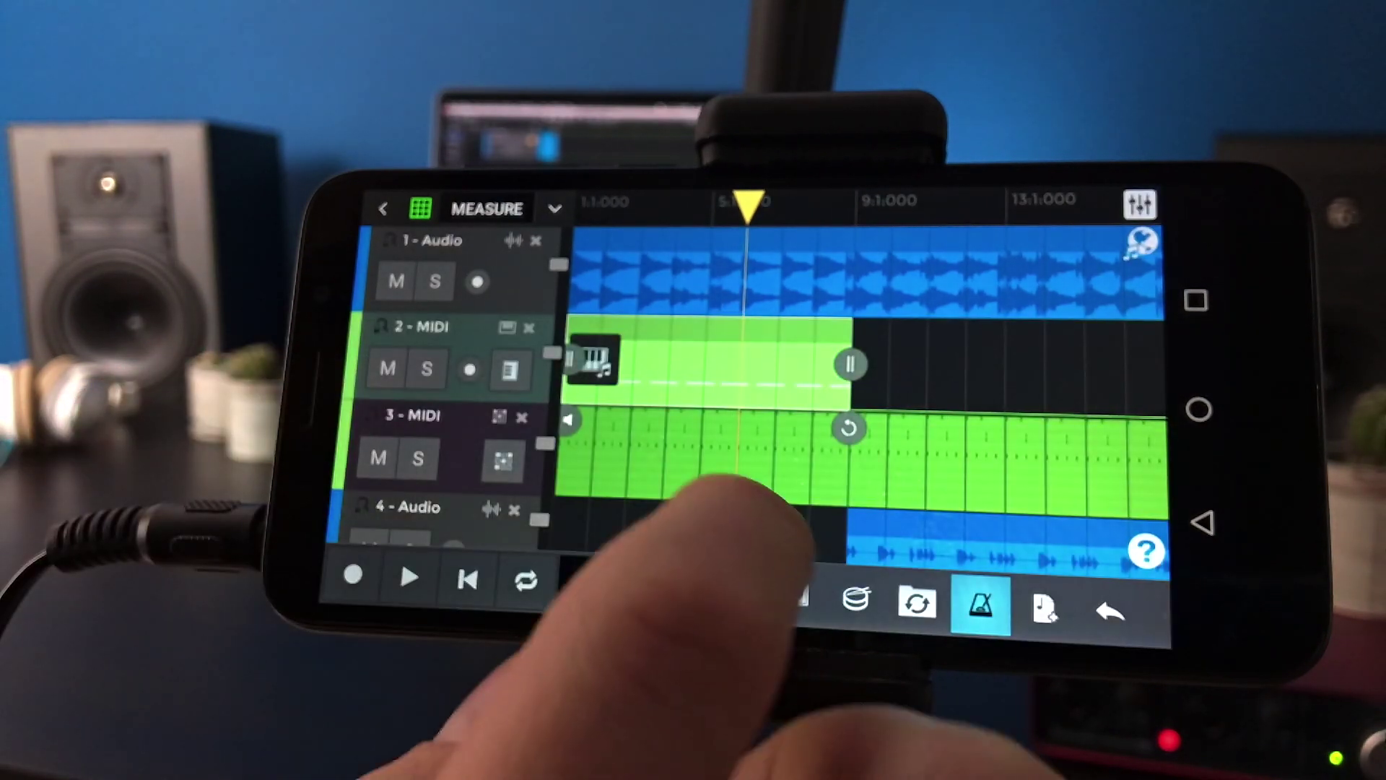
scroll(758, 434, "down", 3)
scroll(758, 326, "down", 1)
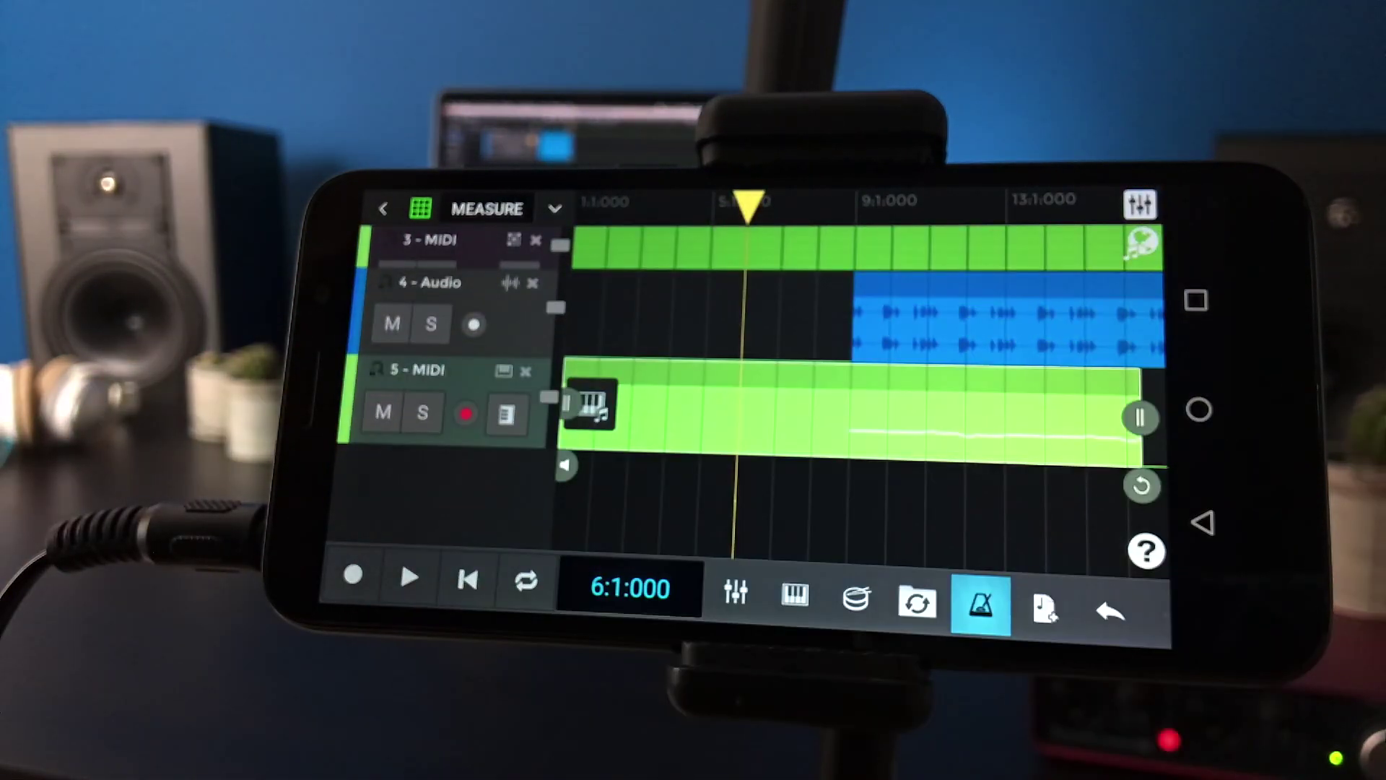
double_click(883, 406)
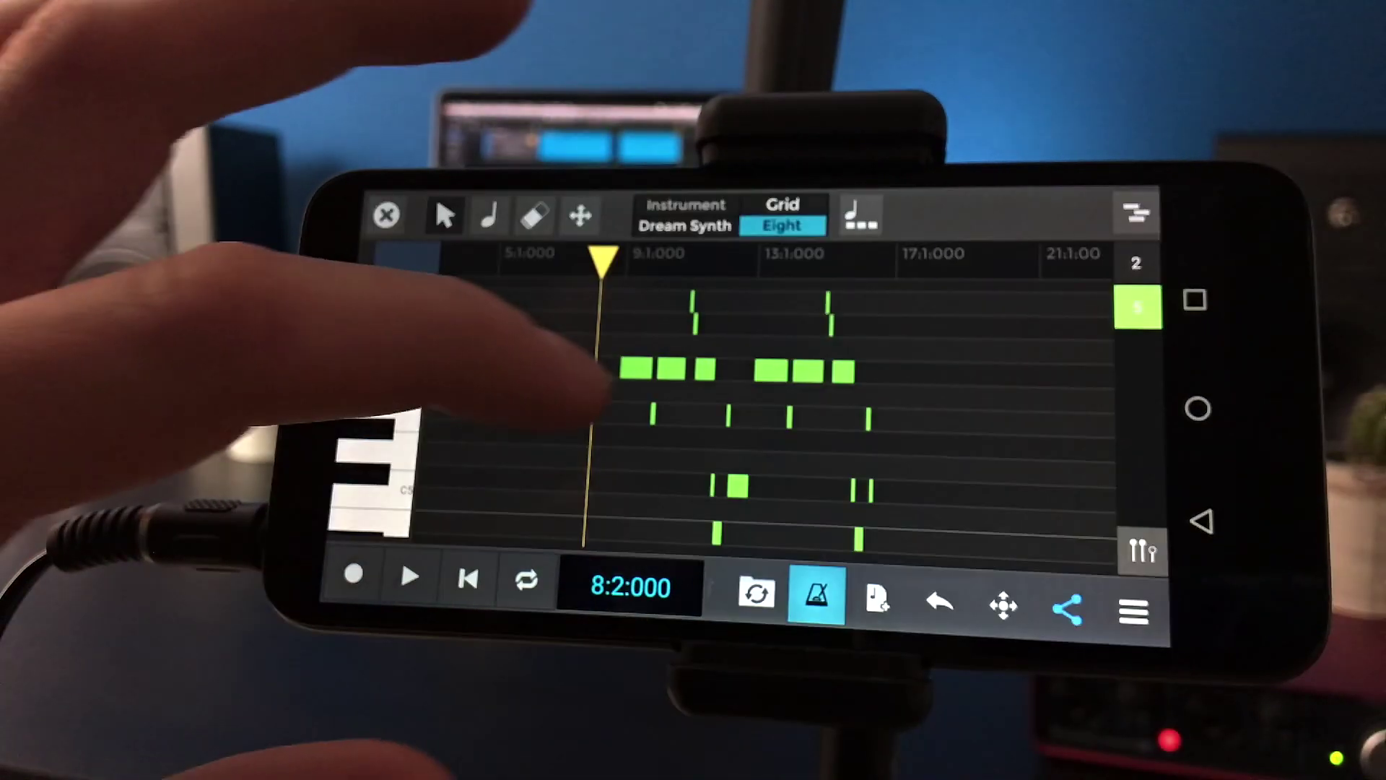
left_click(661, 369)
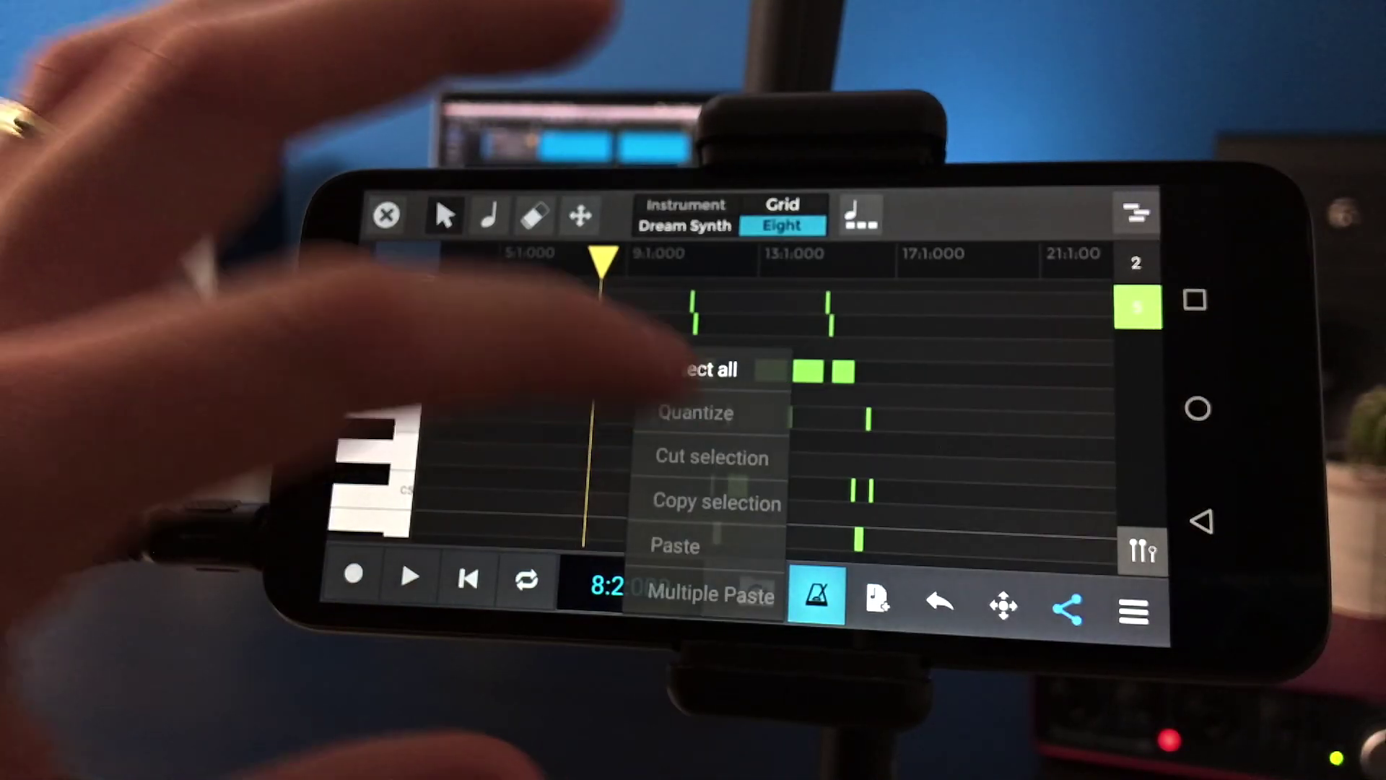
left_click(693, 367)
left_click(667, 371)
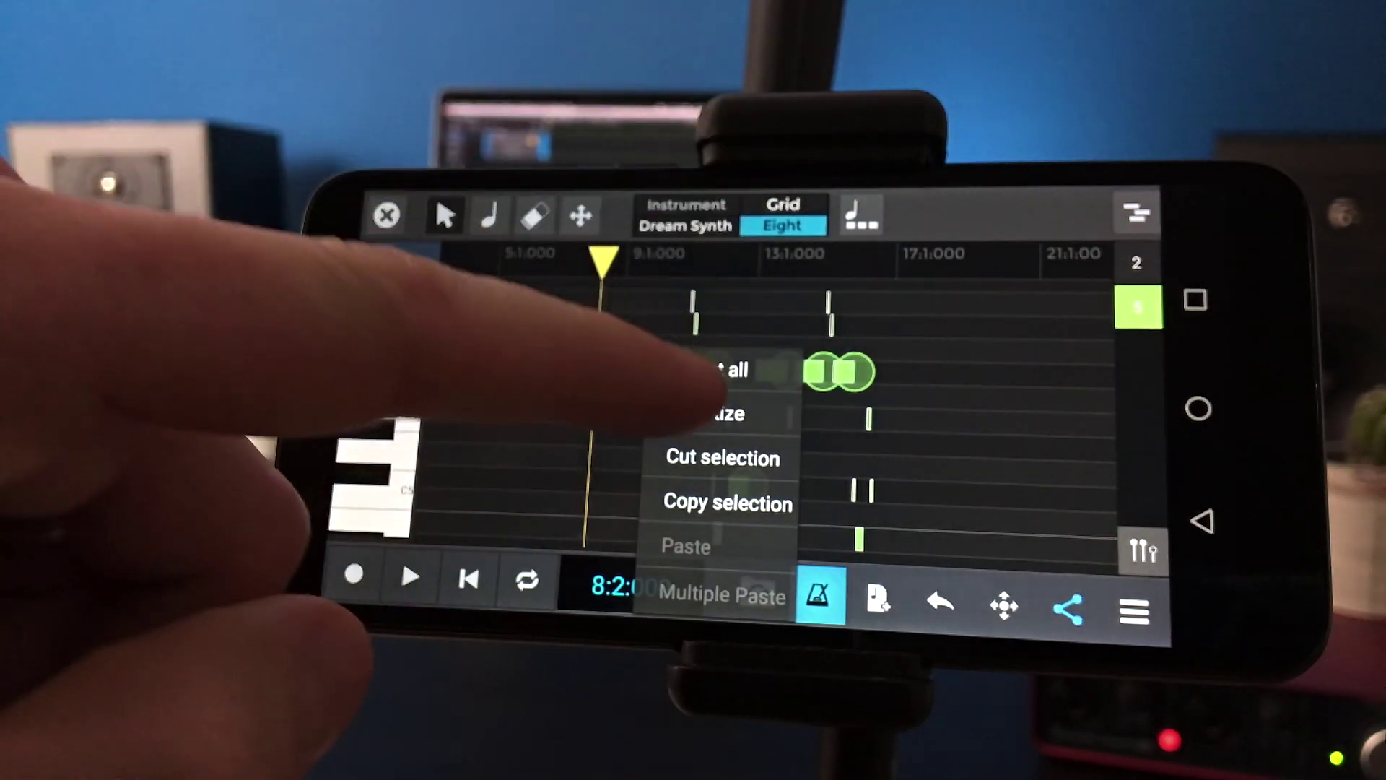
left_click(710, 369)
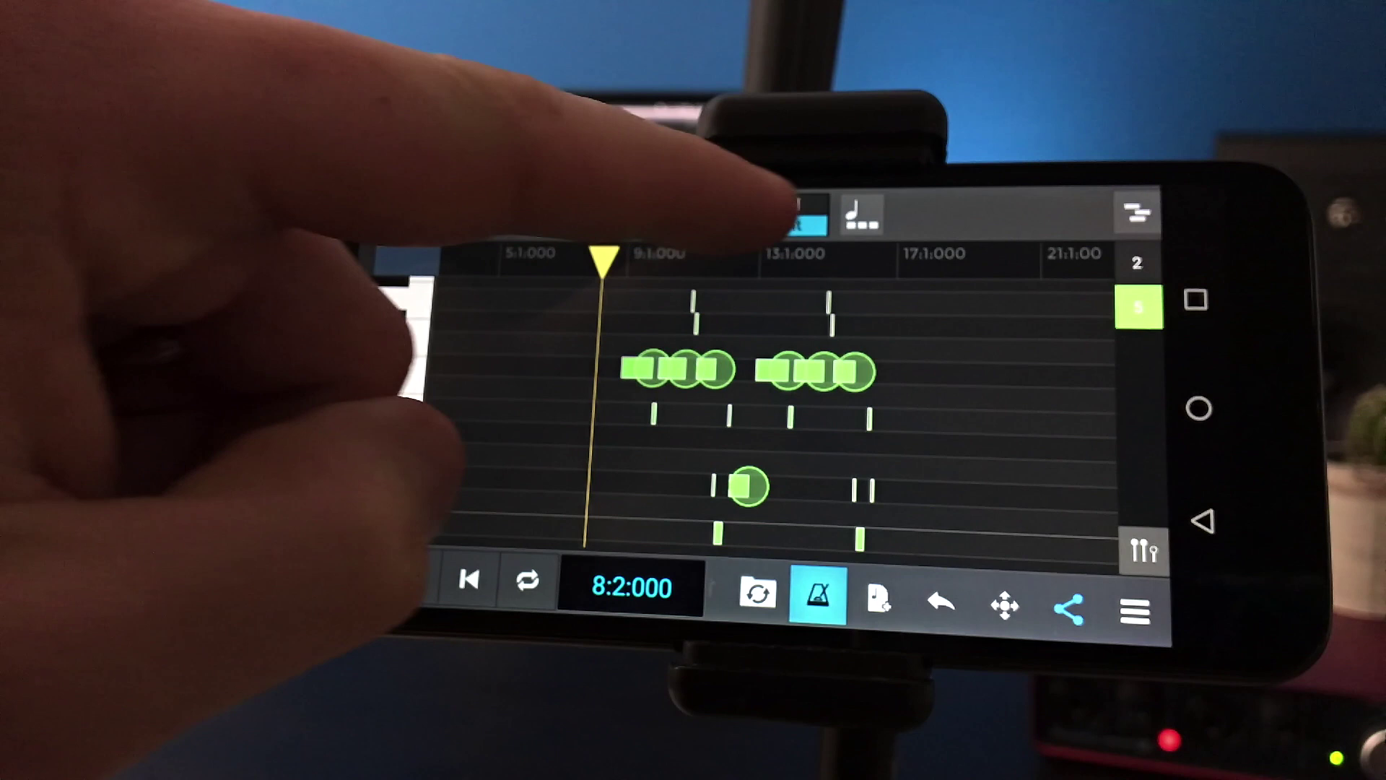
left_click(782, 217)
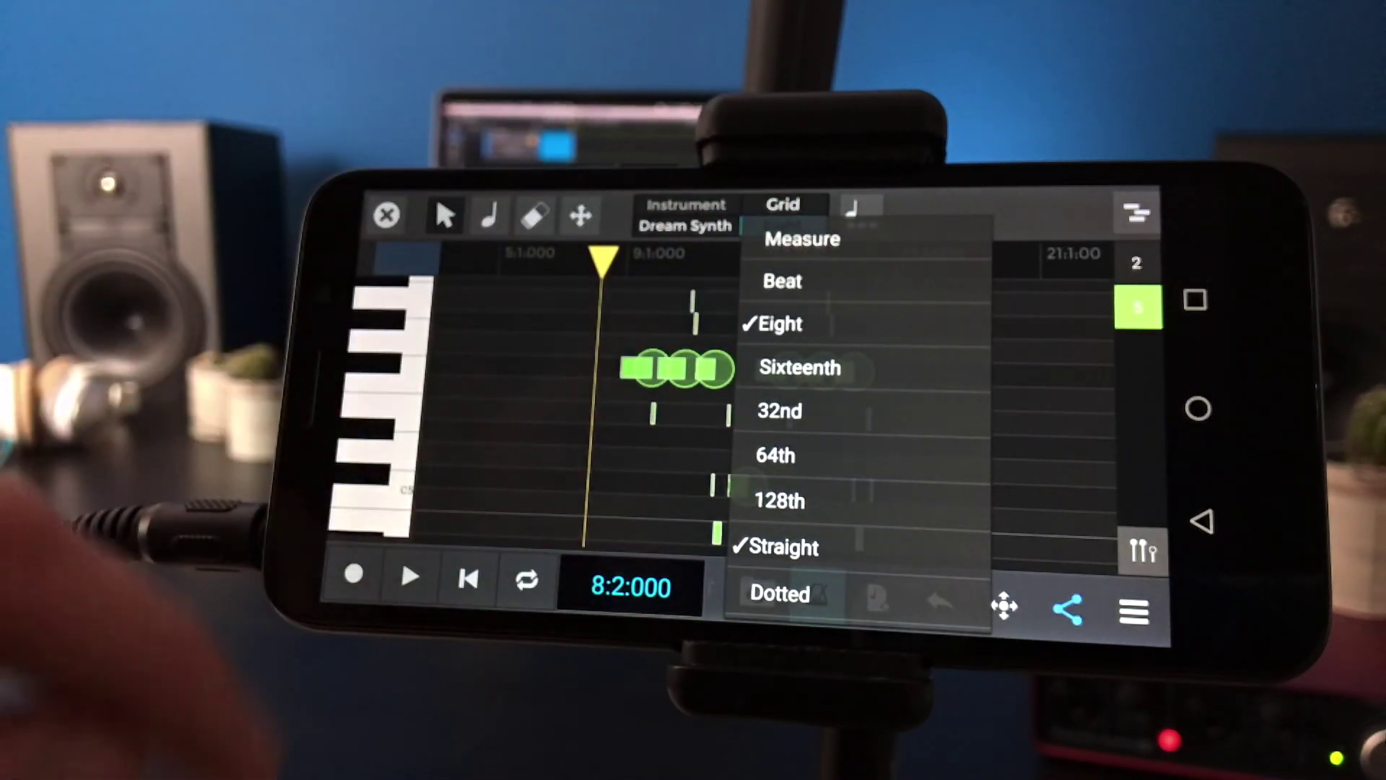
left_click(590, 384)
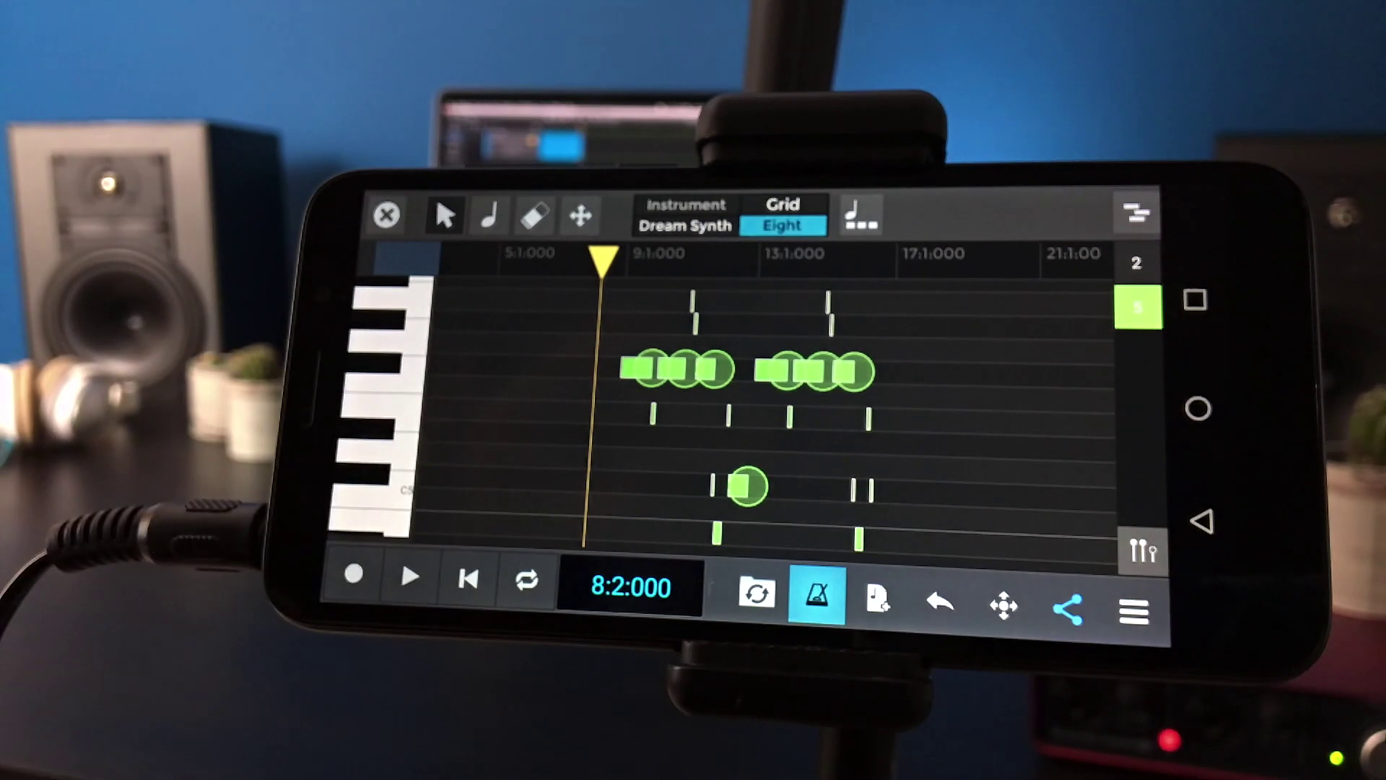
left_click(387, 215)
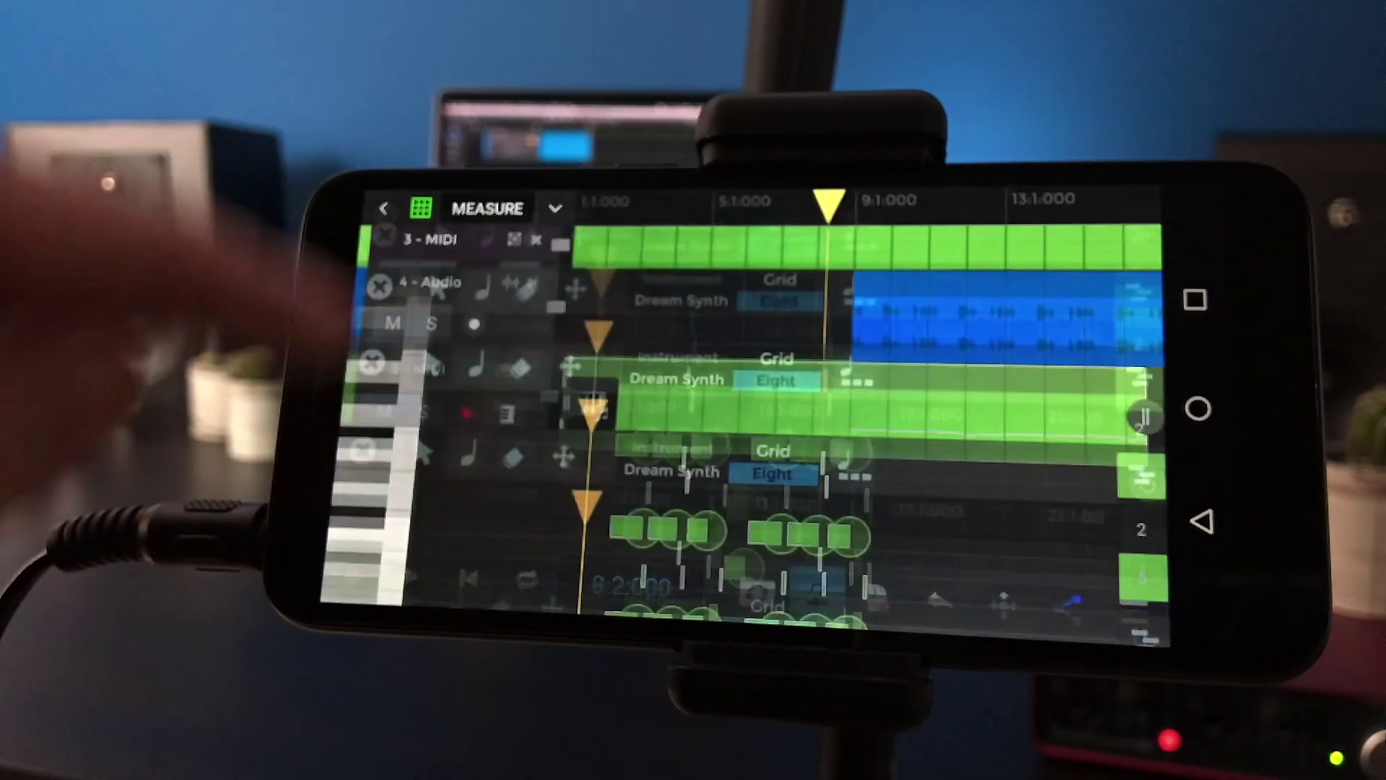
Step: Play the song, briefly solo drum track 3, stop, and reopen track 3's step sequencer
left_click(411, 576)
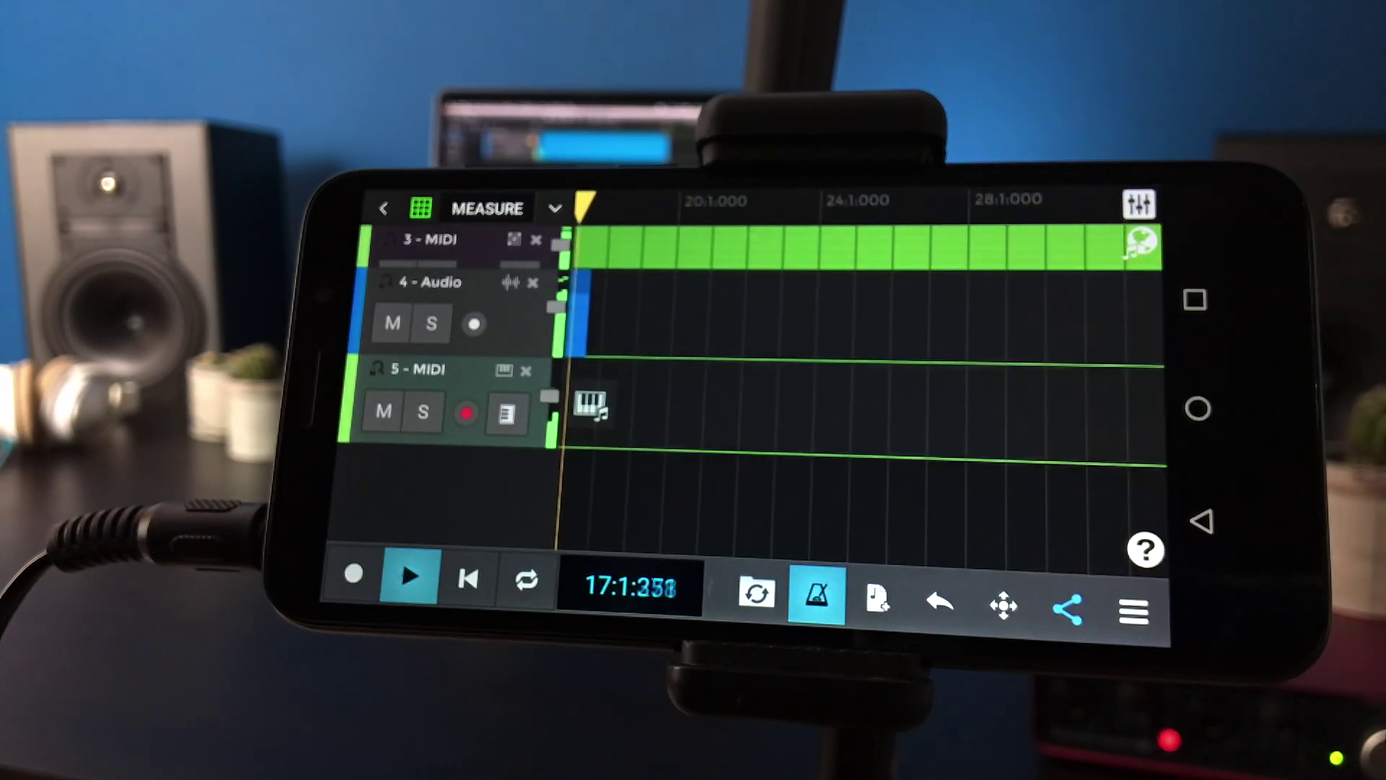
left_click(468, 579)
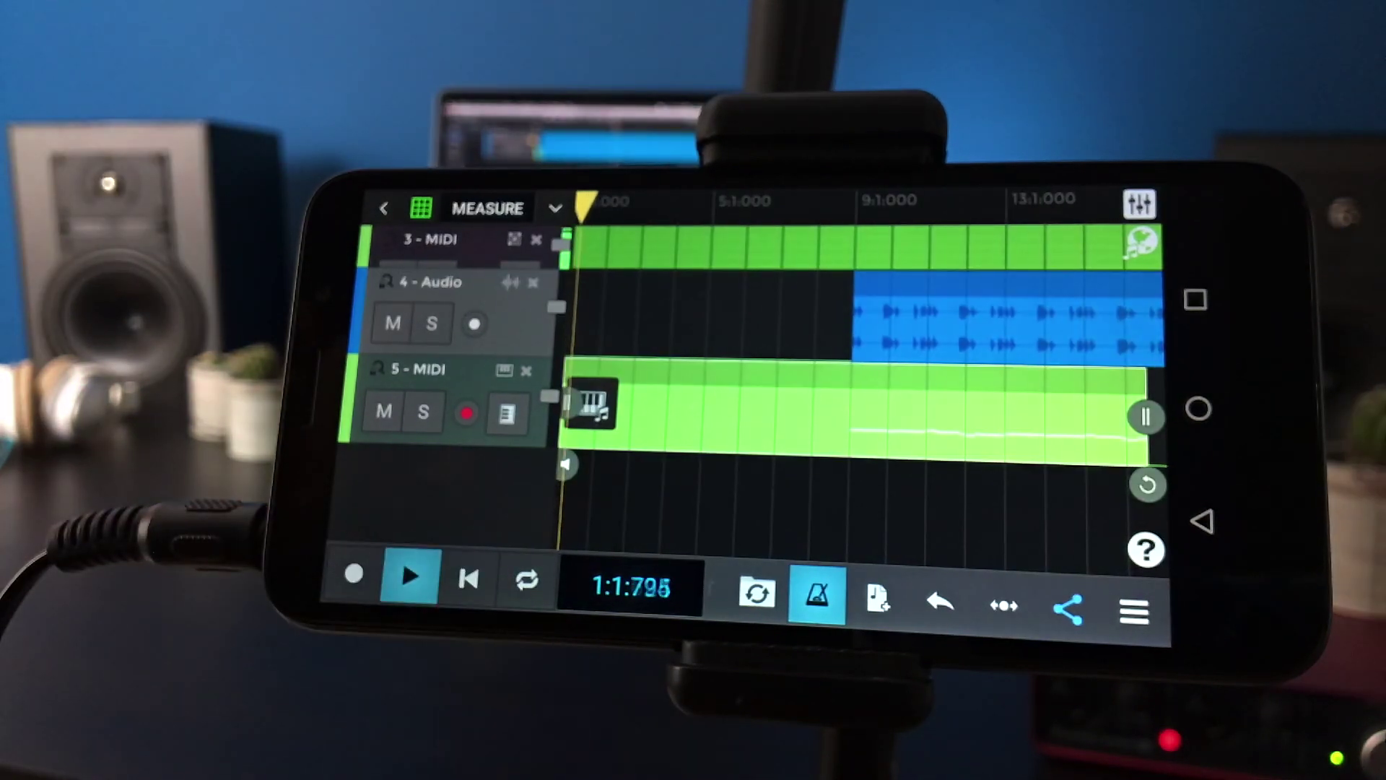
scroll(725, 390, "up", 3)
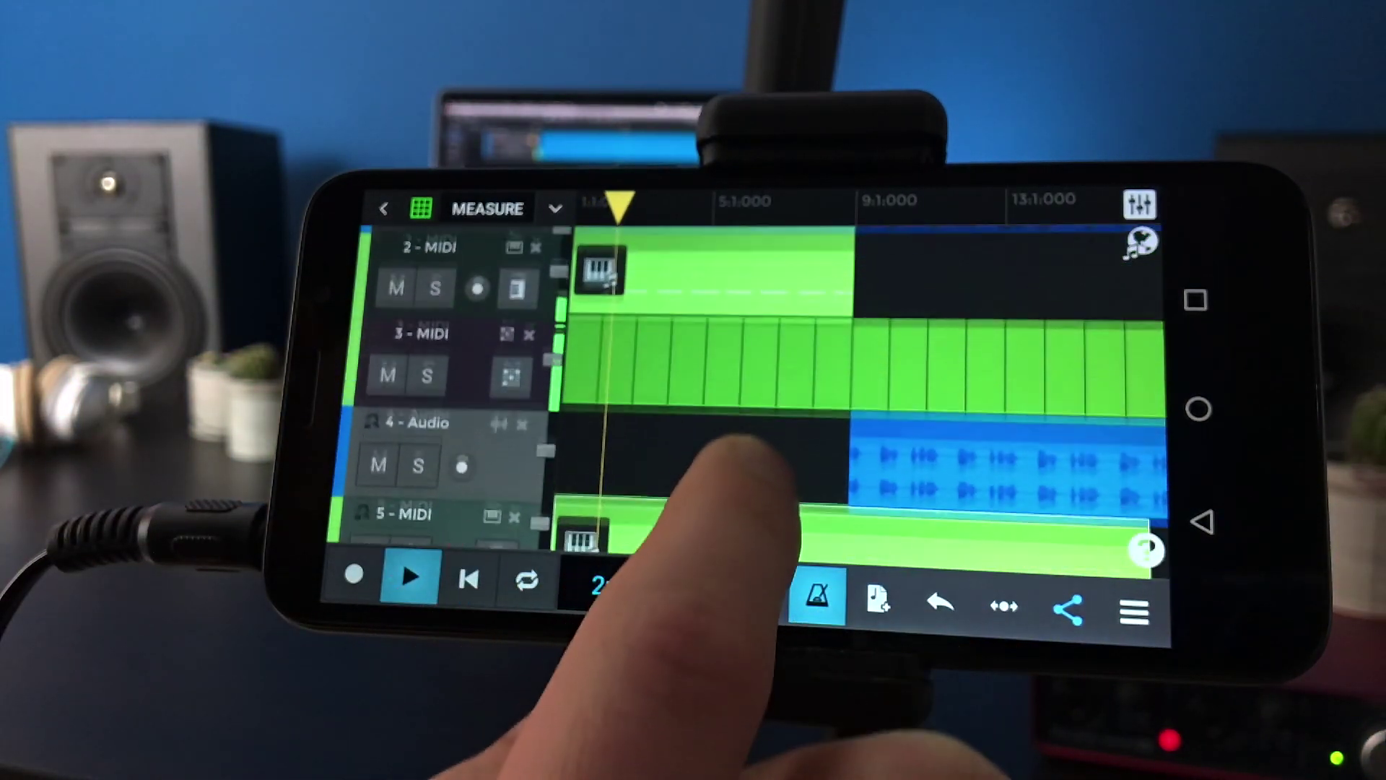
left_click(423, 423)
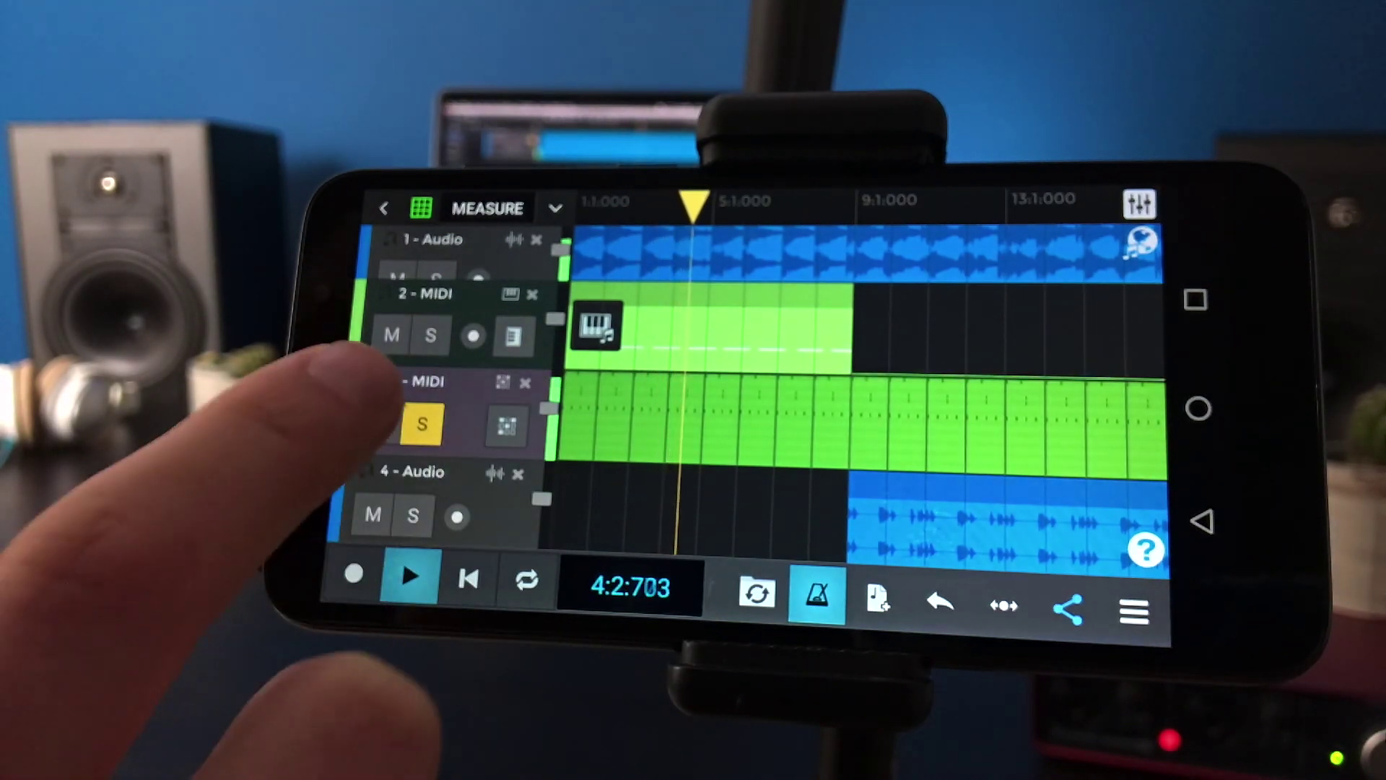
left_click(422, 422)
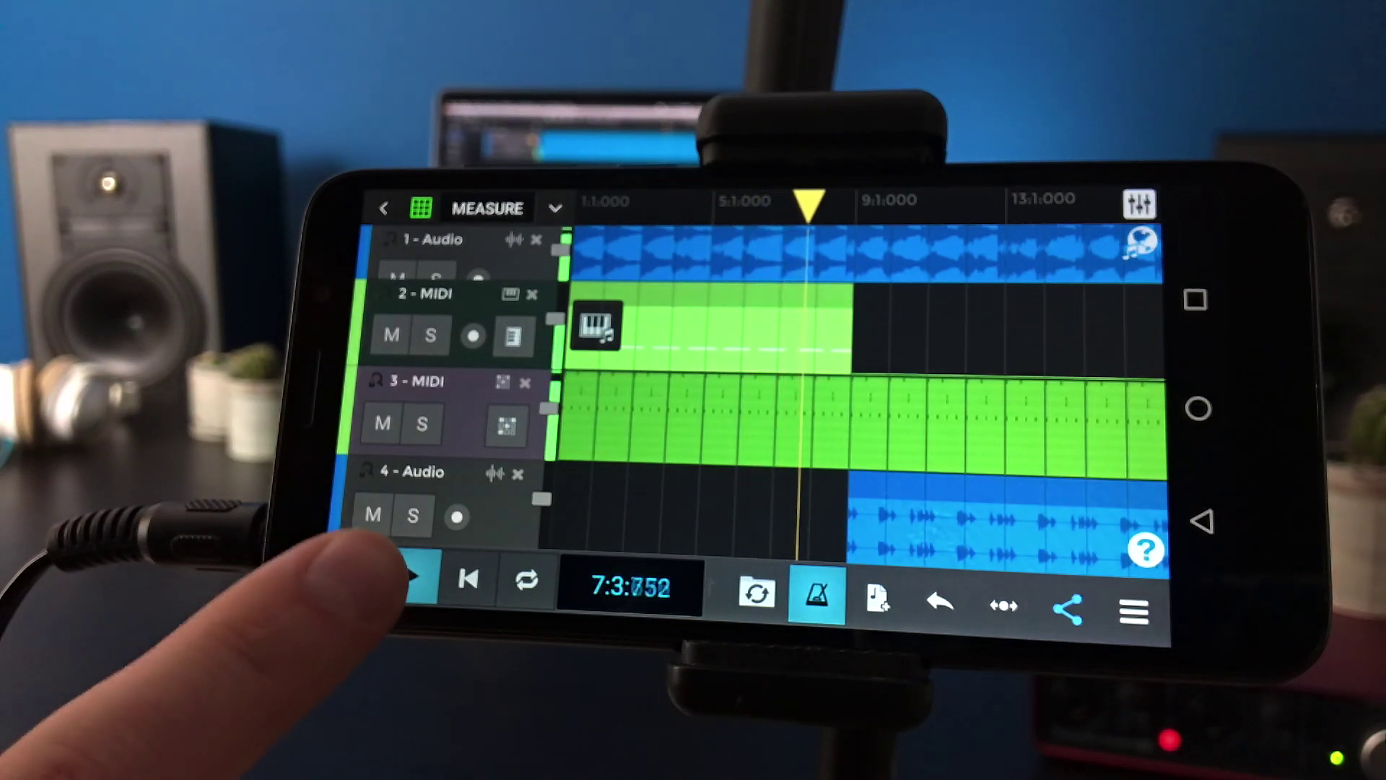
left_click(409, 577)
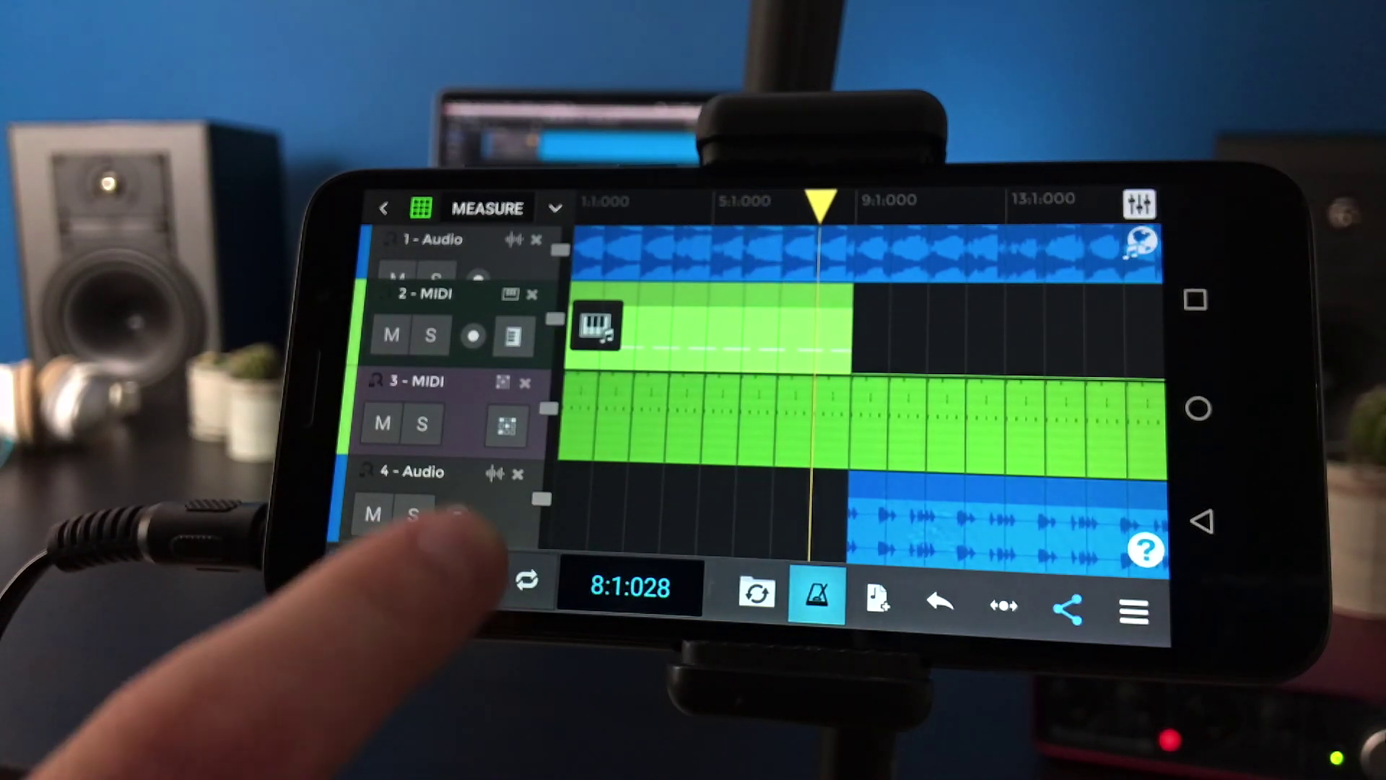
left_click(505, 425)
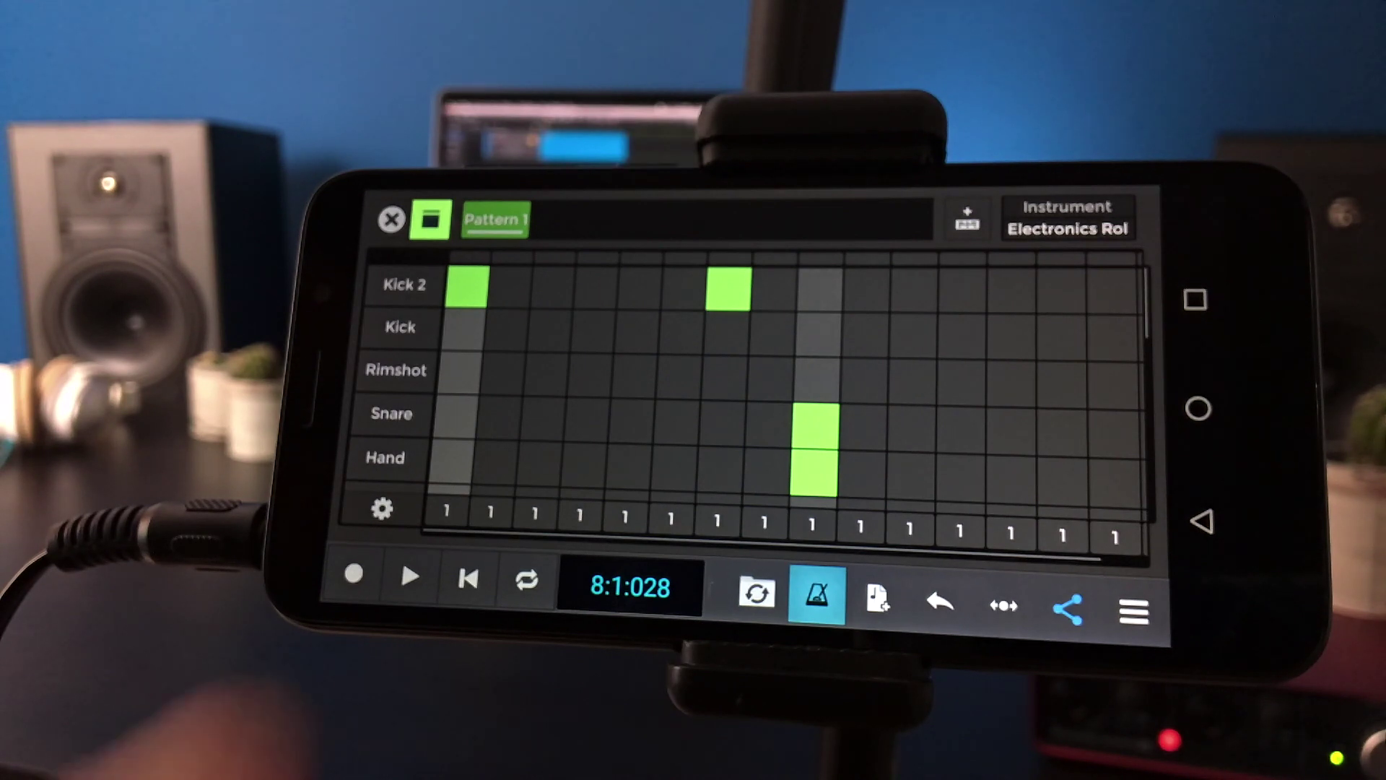
Step: Switch track 3's drums to playlist mode and add a new empty Pattern 2
left_click(429, 218)
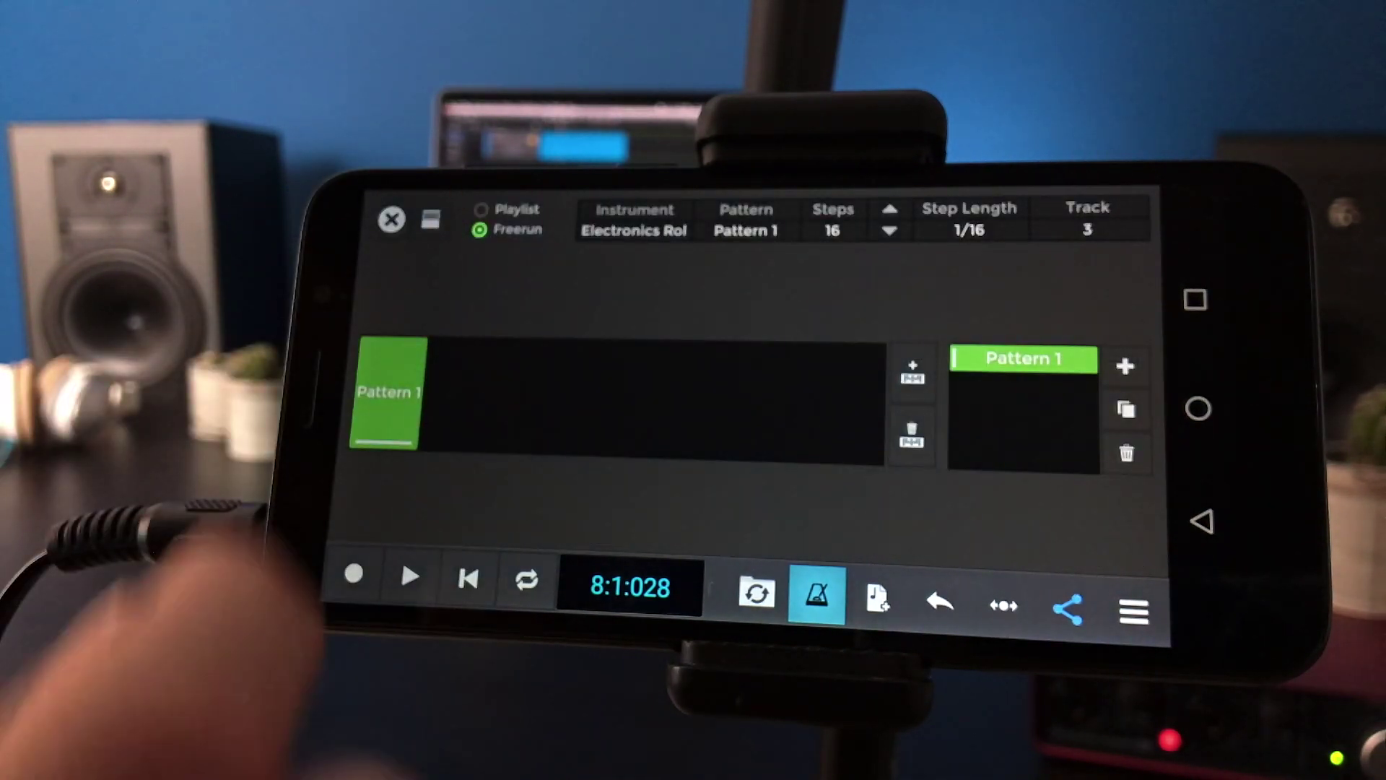
left_click(479, 209)
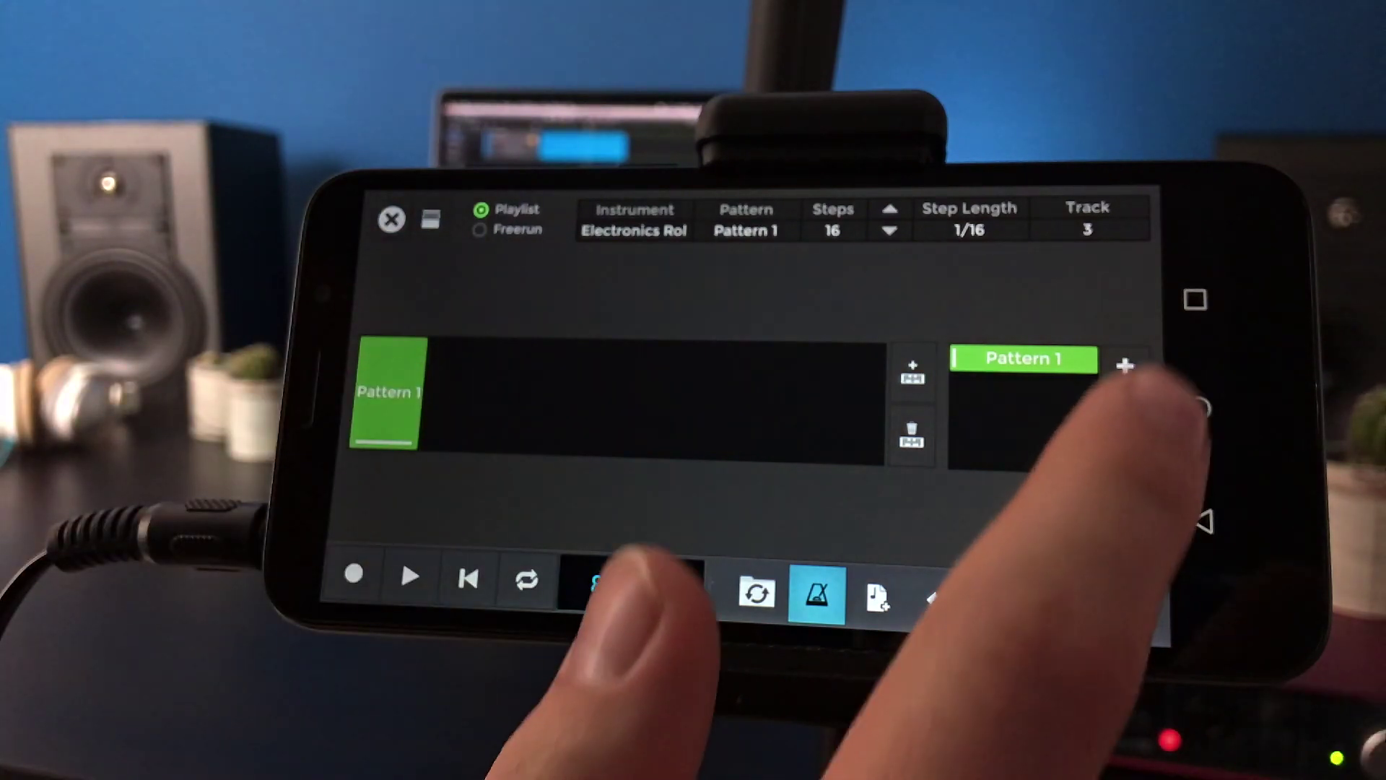
left_click(1125, 366)
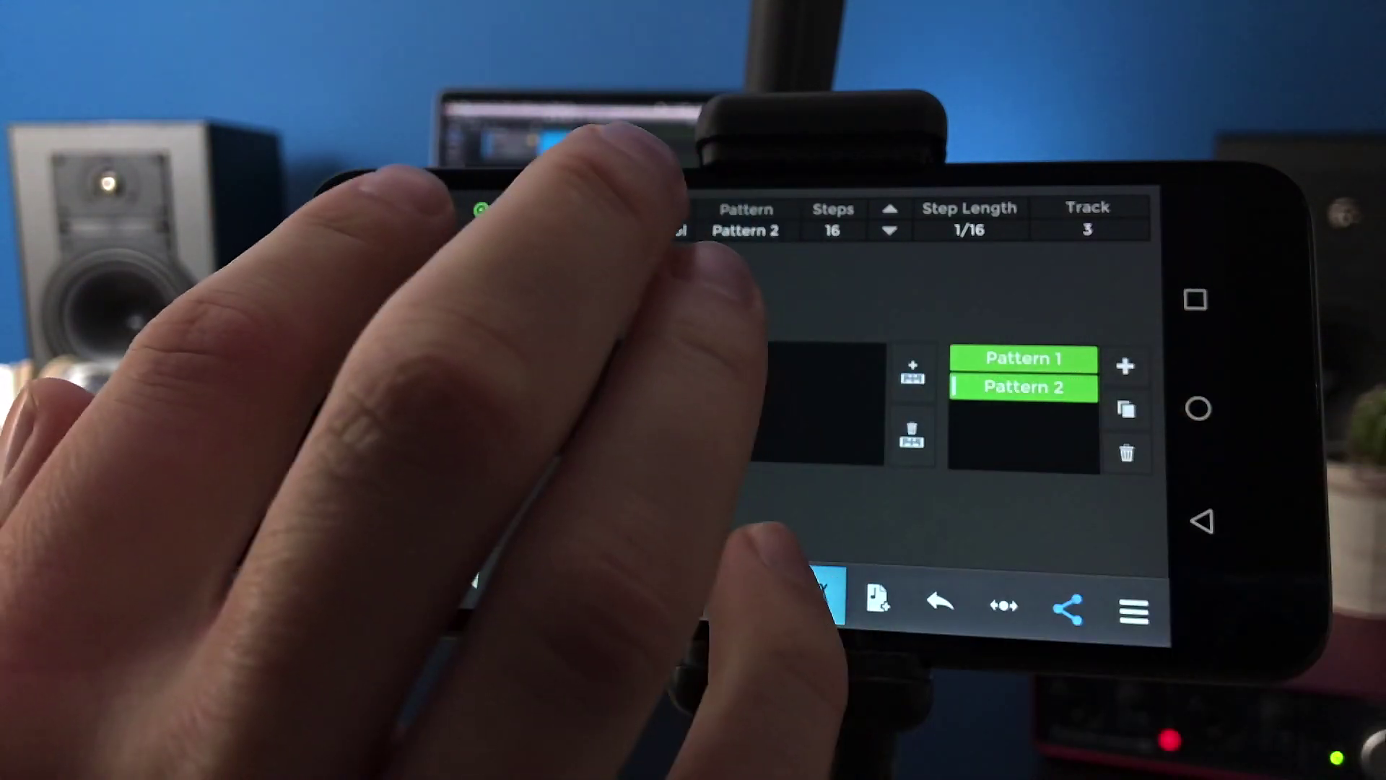
left_click(430, 219)
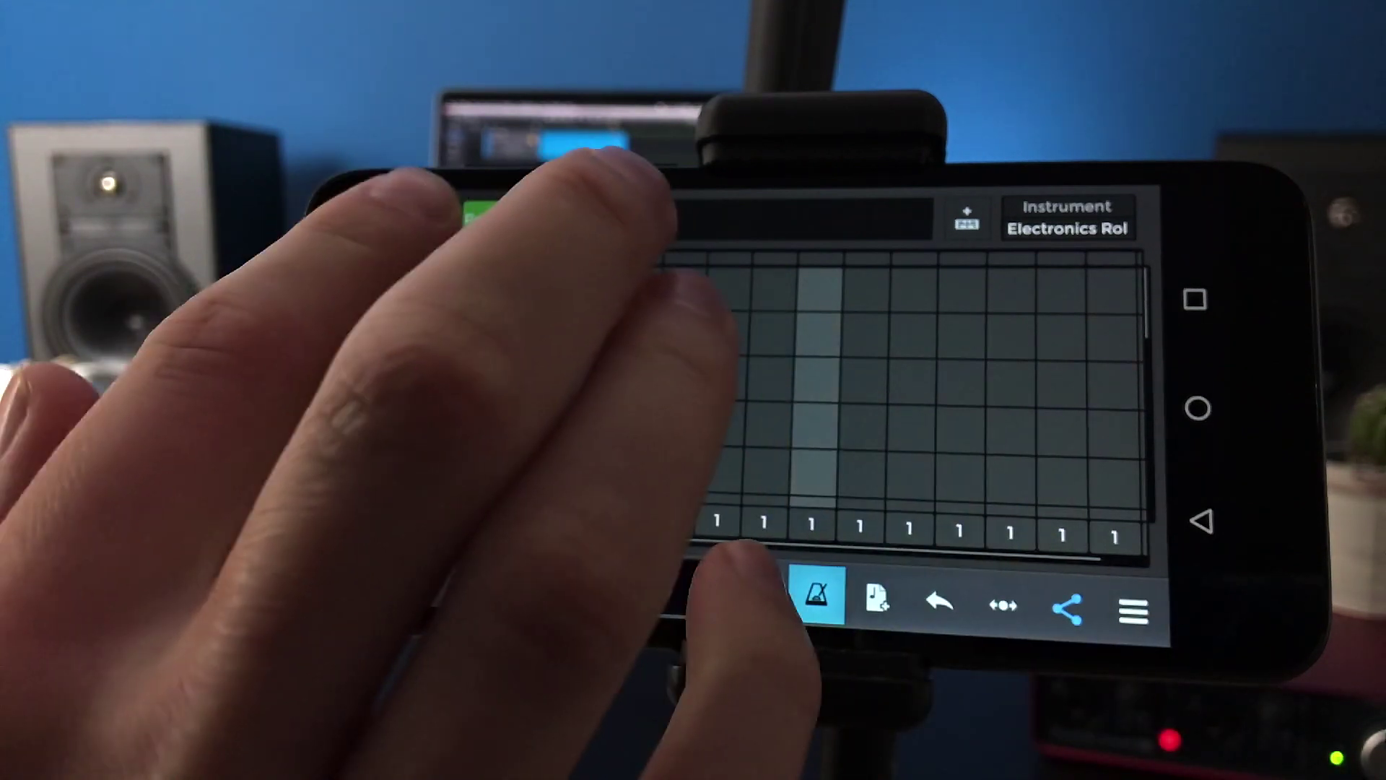
left_click(747, 574)
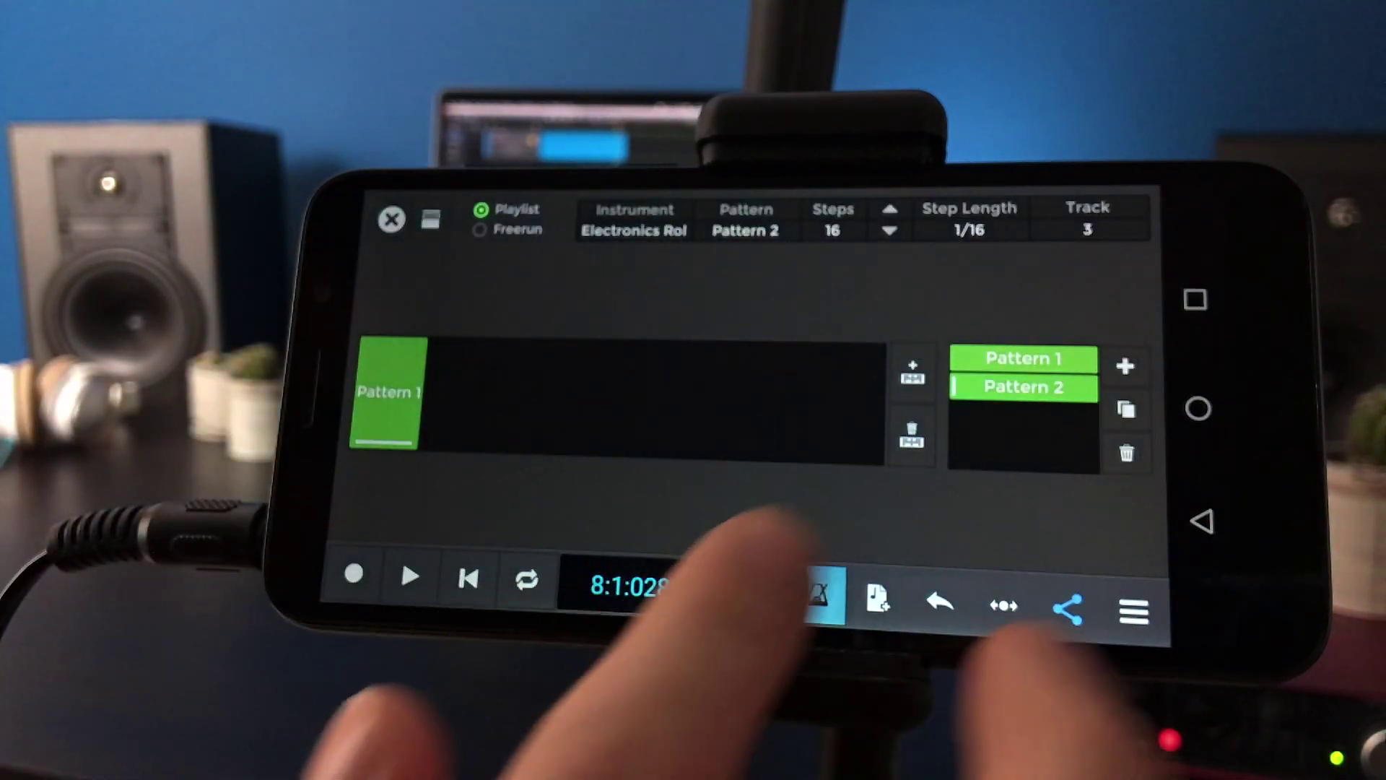
Step: Fill the playlist slots with Pattern 2 repeats across eight bars
left_click(1023, 358)
left_click(1023, 387)
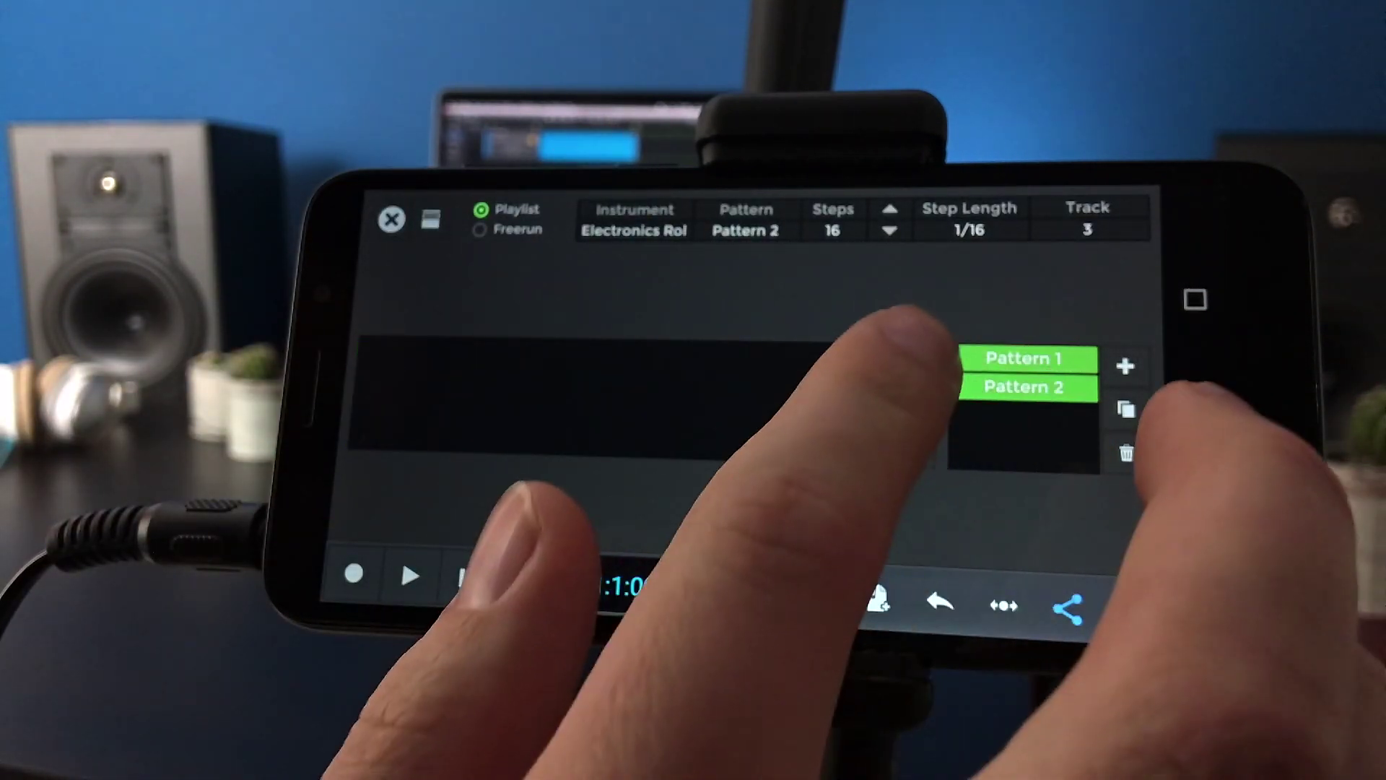
left_click(913, 371)
left_click(912, 371)
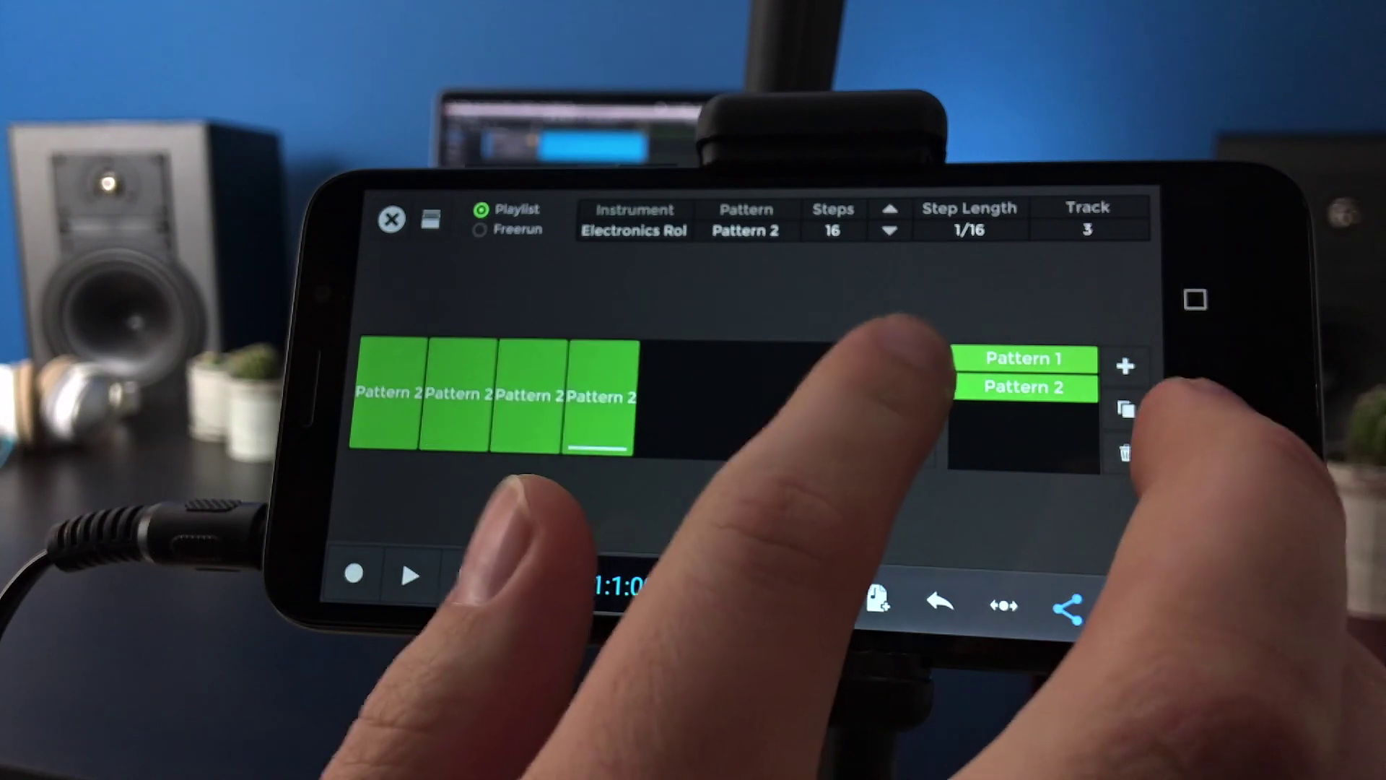
left_click(912, 371)
left_click(911, 372)
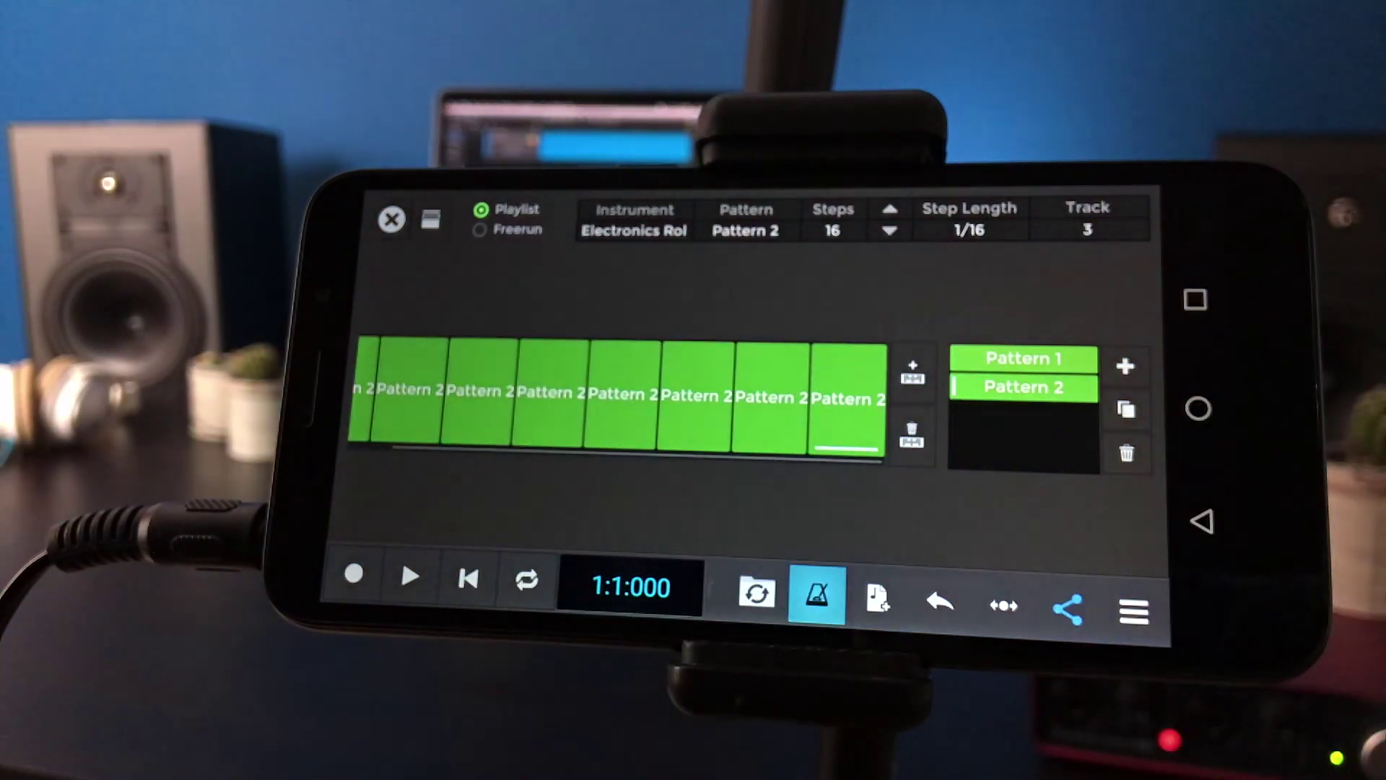
Step: Play back from the start and from bar 8, then reopen track 3's pattern playlist
left_click(392, 220)
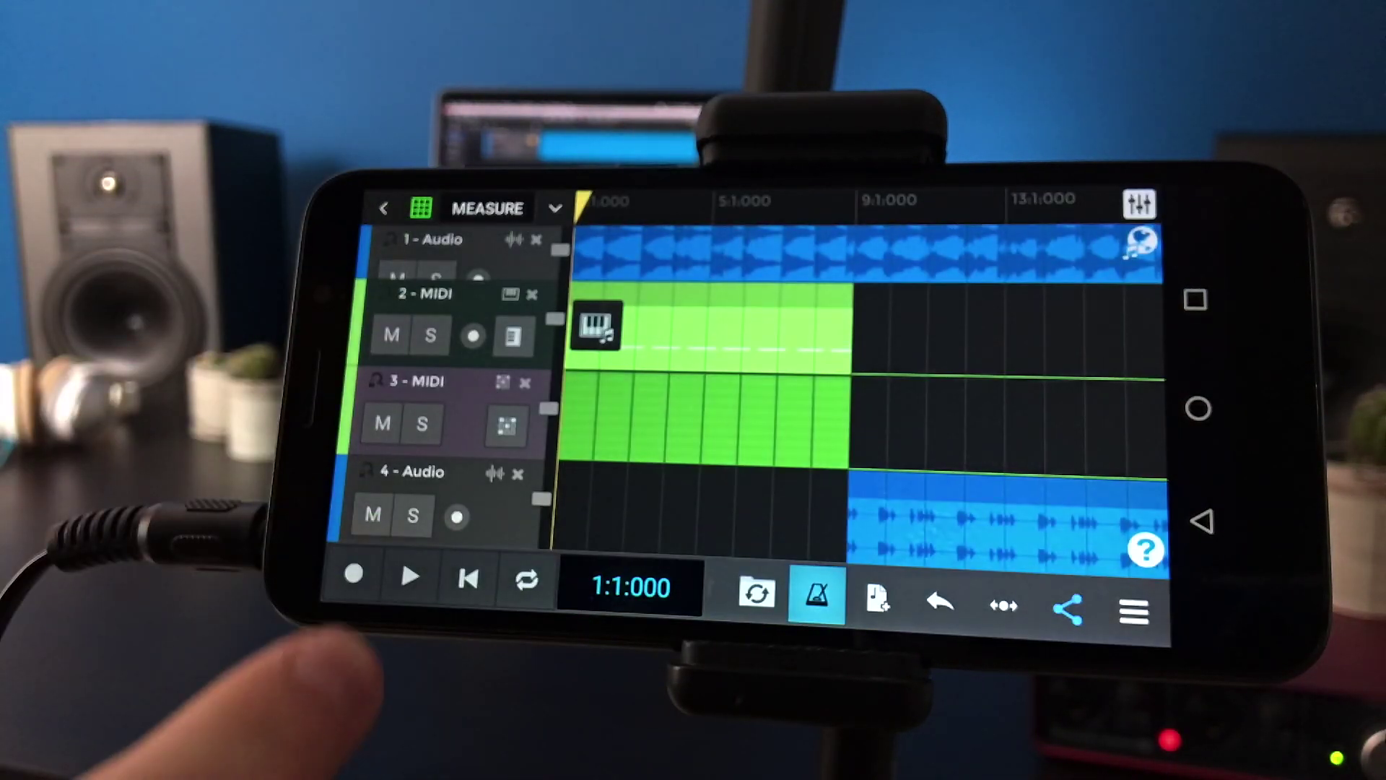
left_click(409, 577)
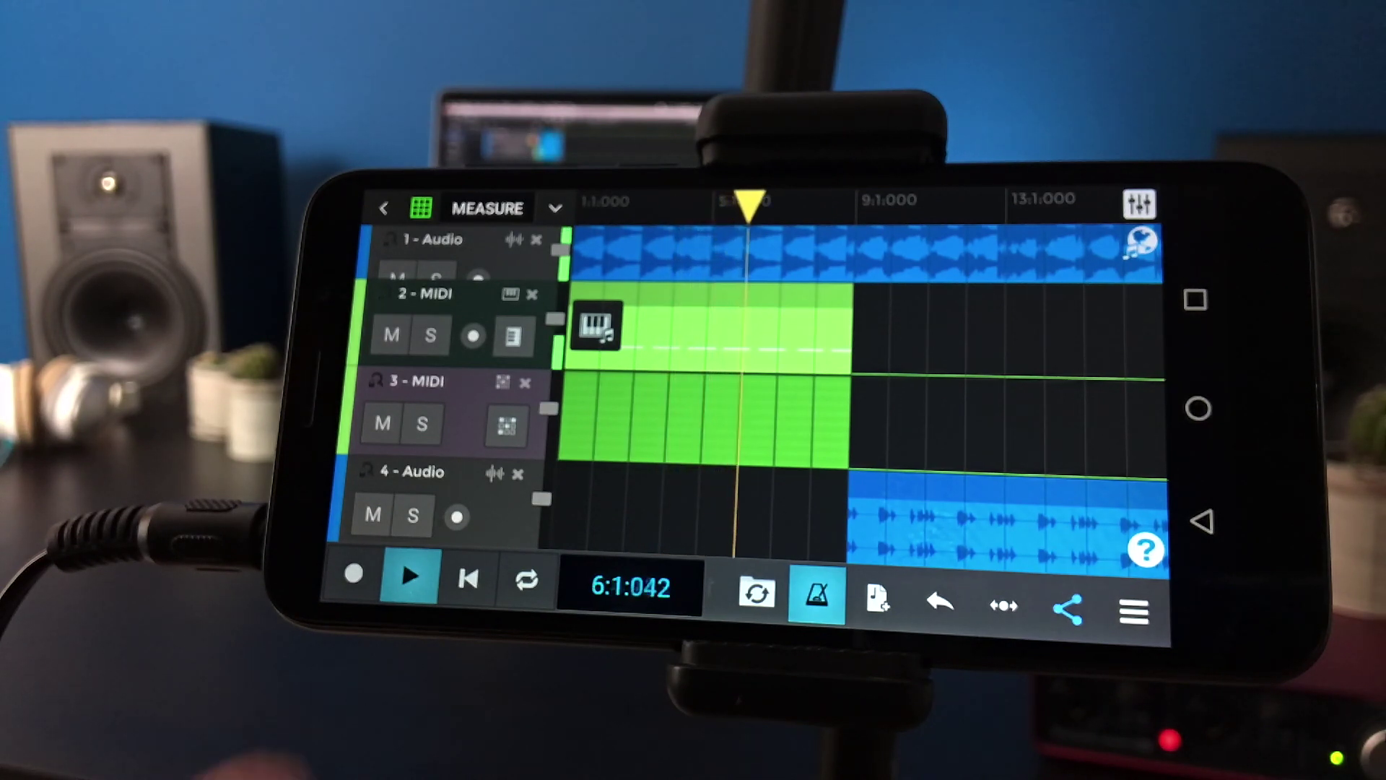
left_click(410, 576)
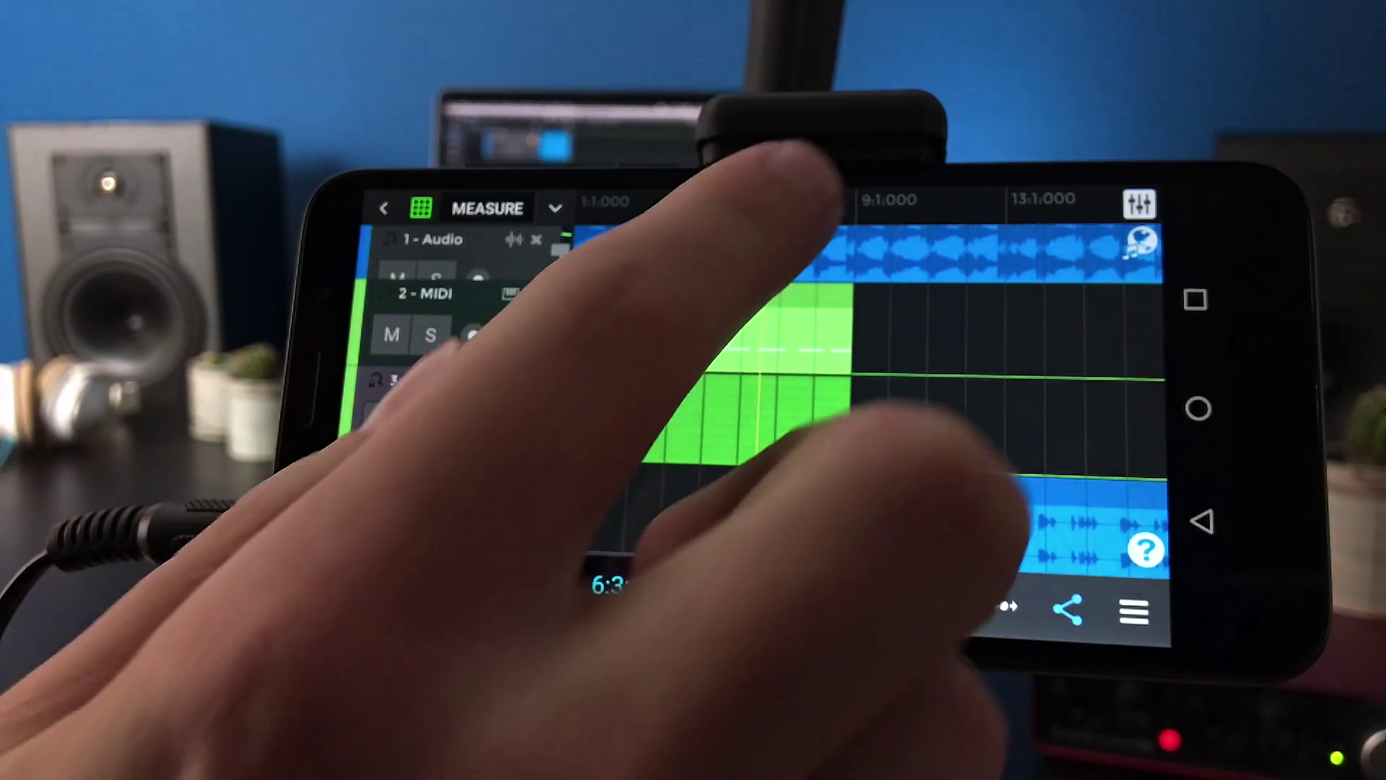
left_click(819, 200)
left_click(409, 576)
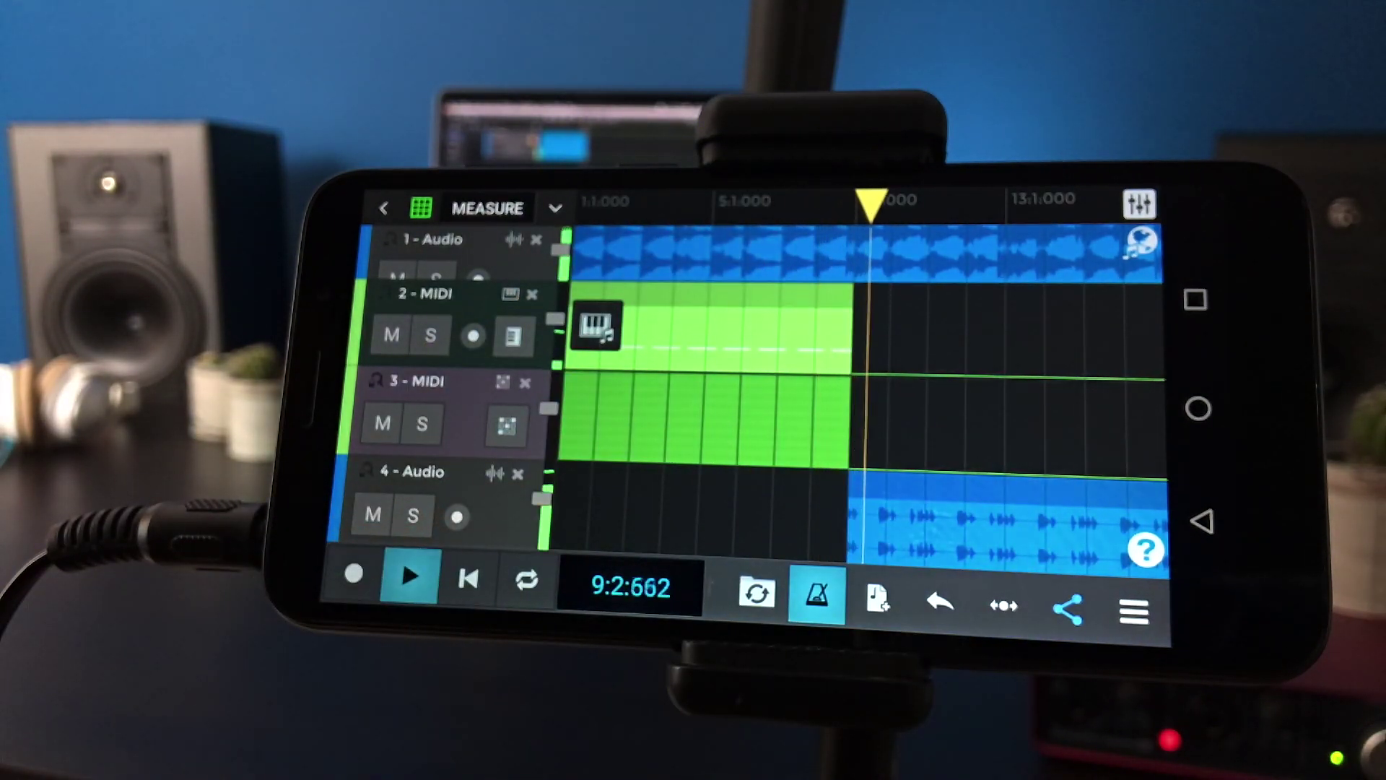
left_click(409, 576)
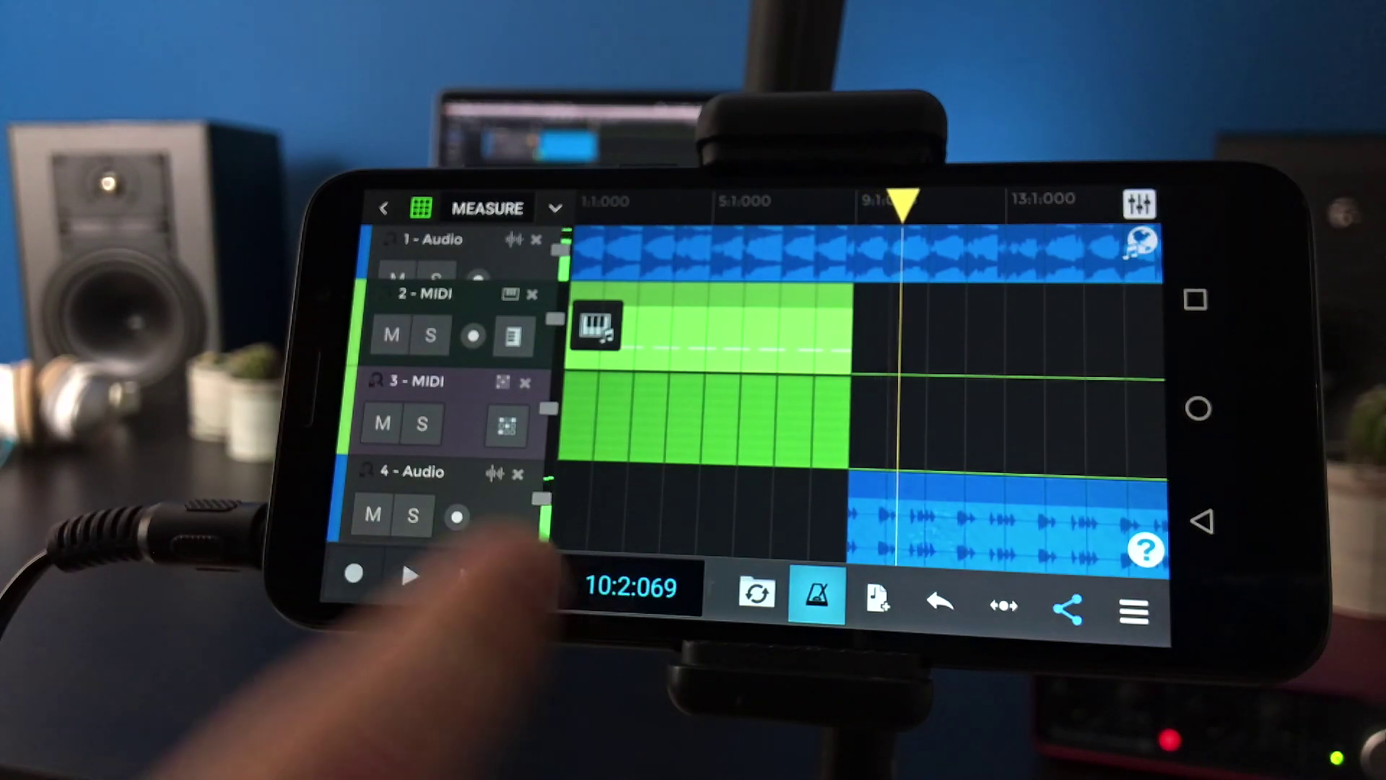
left_click(501, 385)
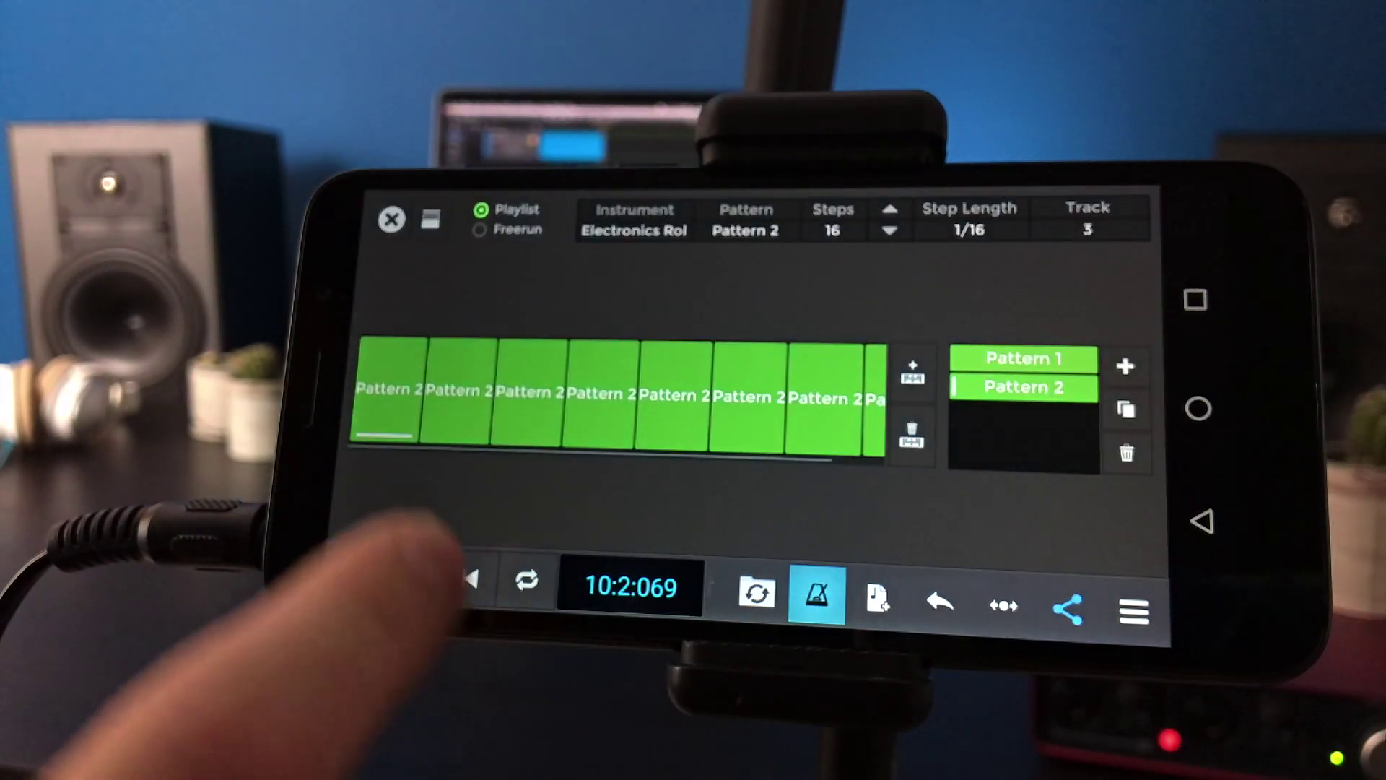
Step: Place Pattern 1 in the later playlist slots after Pattern 2 and return to the arrangement
left_click(1023, 358)
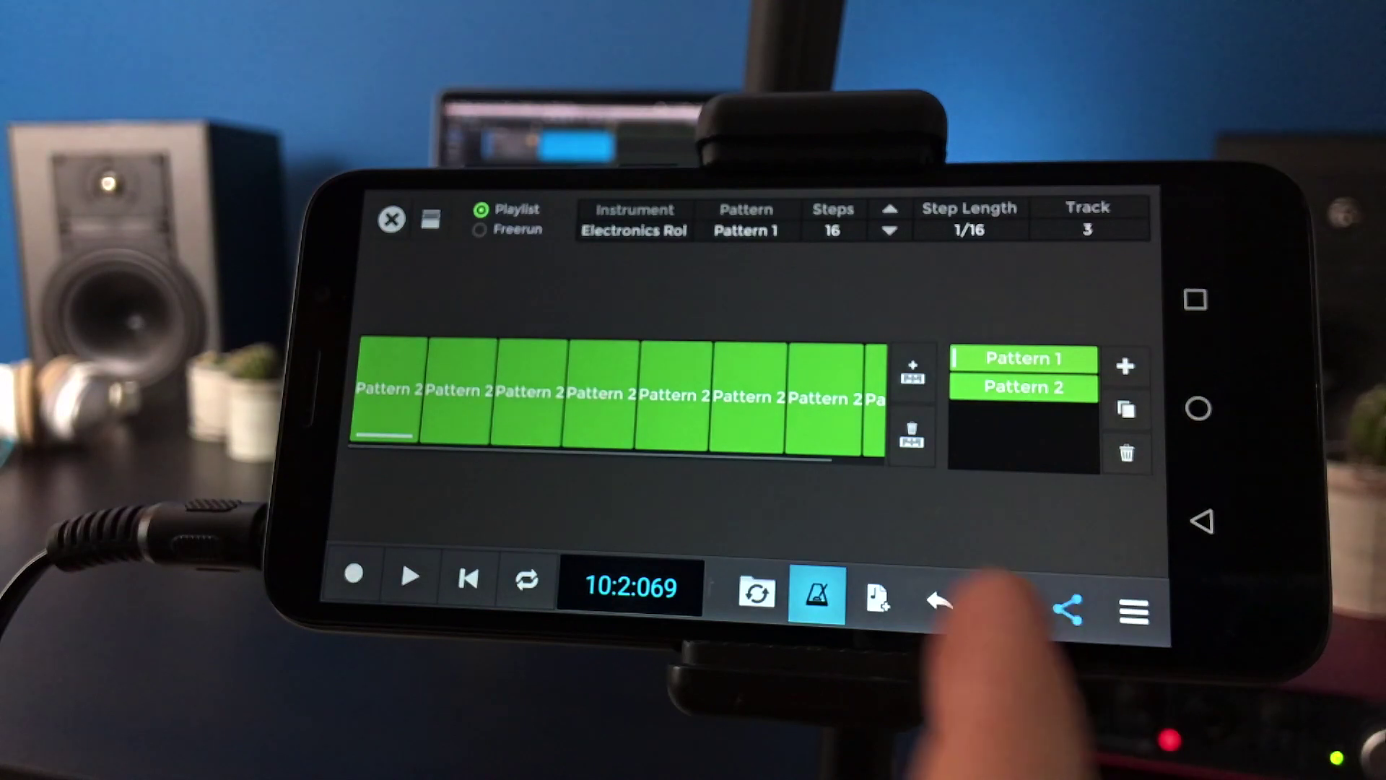
left_click(430, 218)
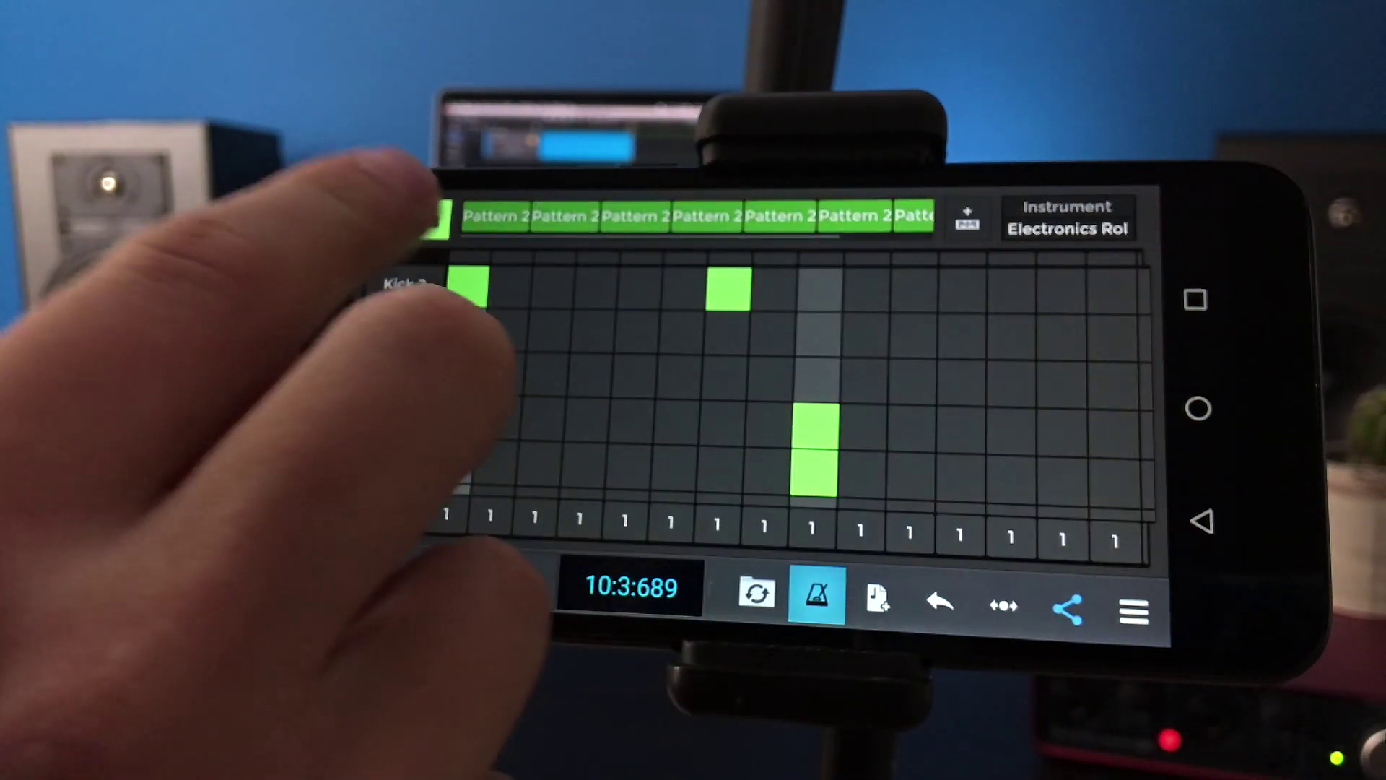
left_click(429, 219)
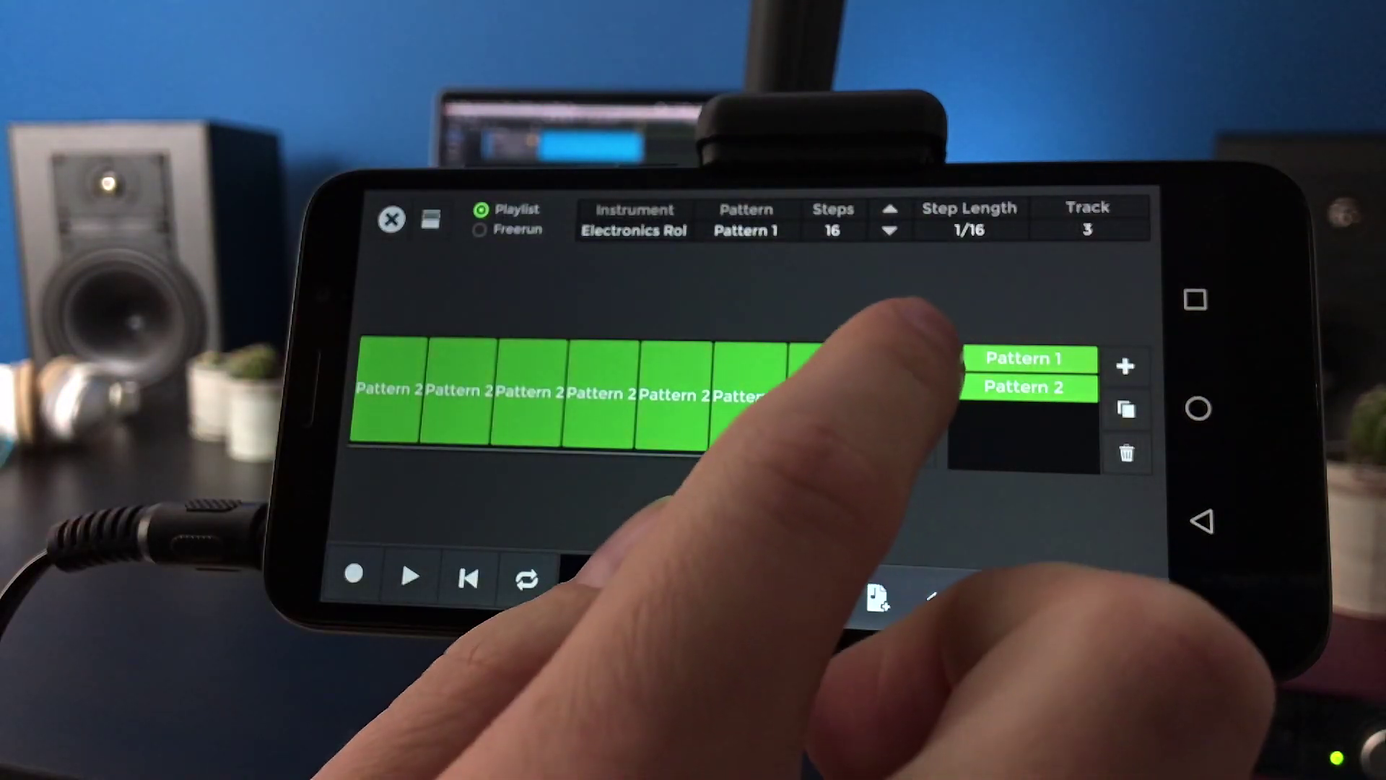
left_click_drag(866, 396, 759, 395)
left_click_drag(888, 390, 779, 390)
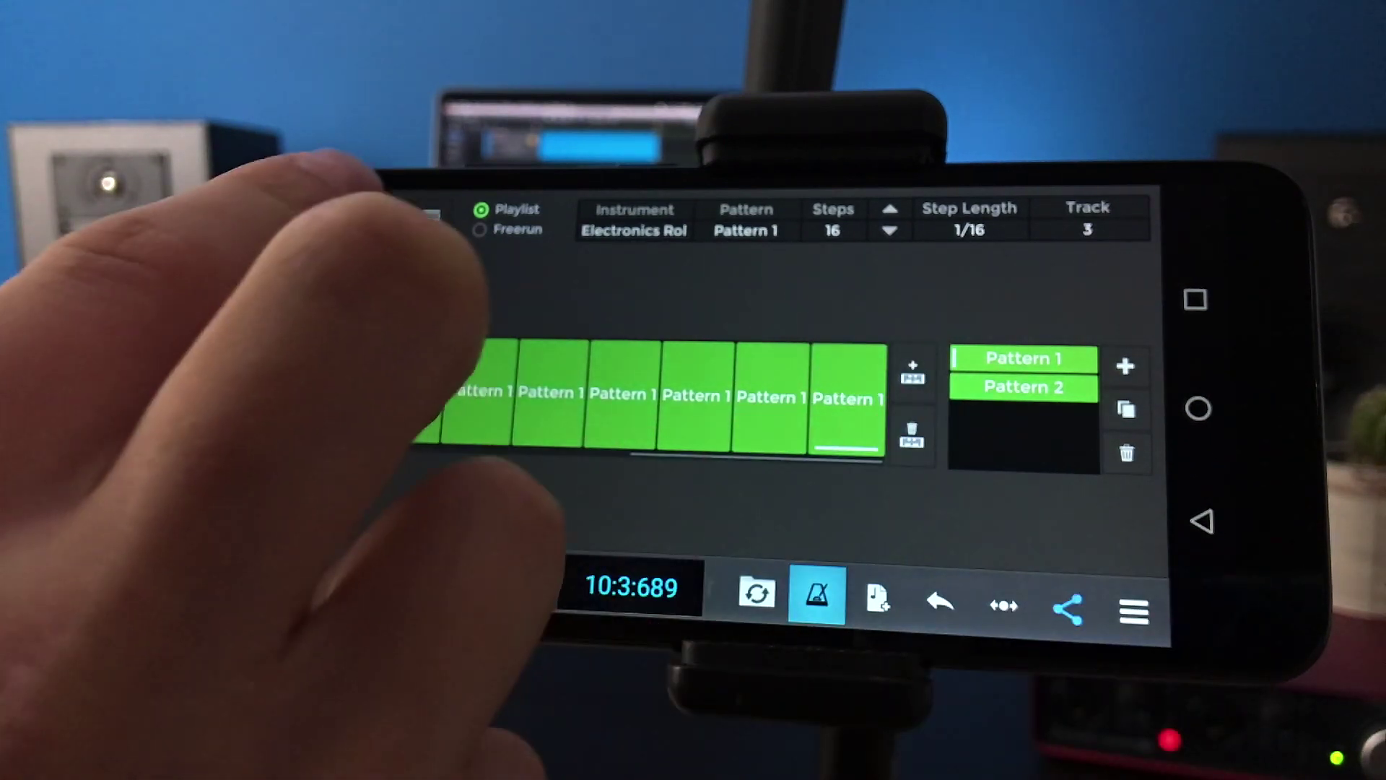
left_click(392, 219)
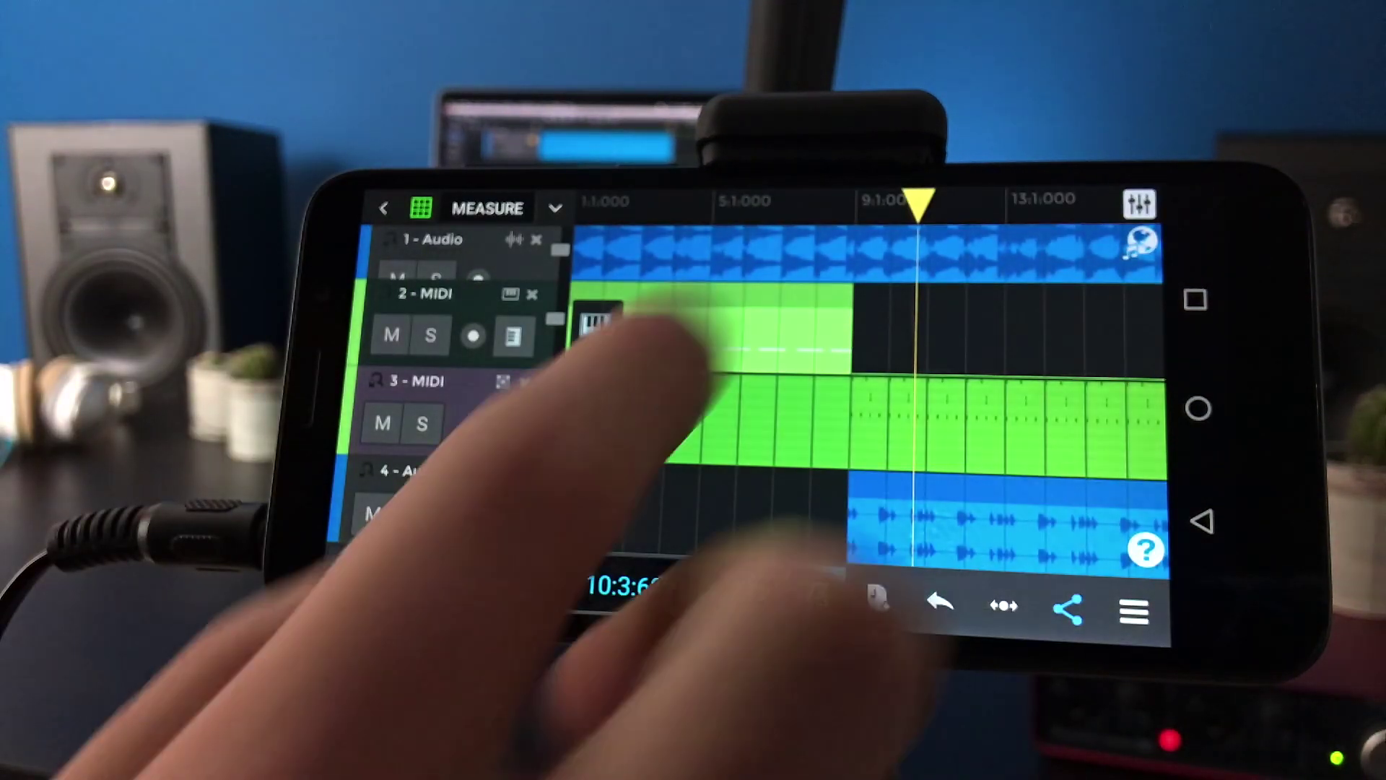
Step: Play the song from measure 8
left_click(820, 201)
left_click(410, 576)
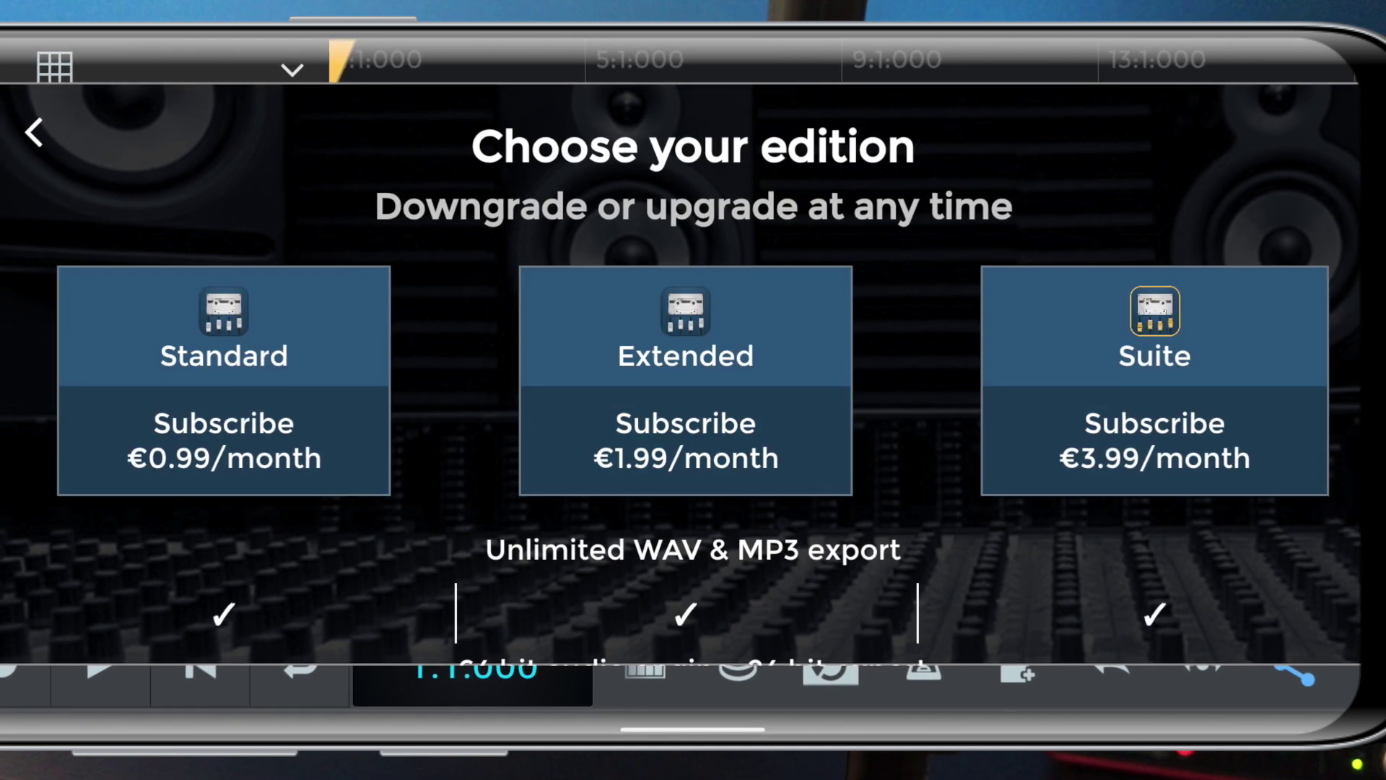
scroll(693, 379, "down", 5)
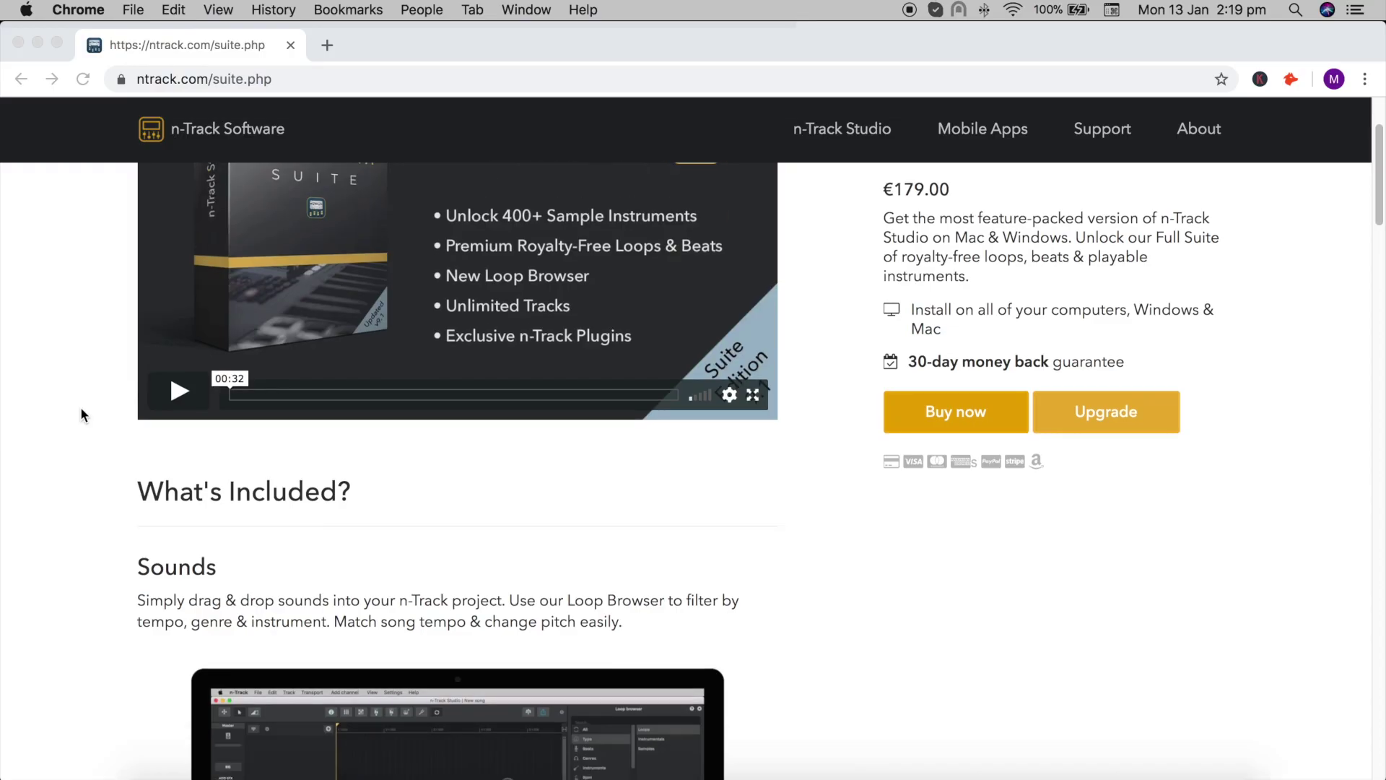
scroll(80, 414, "down", 2)
scroll(80, 414, "down", 2)
scroll(80, 413, "down", 2)
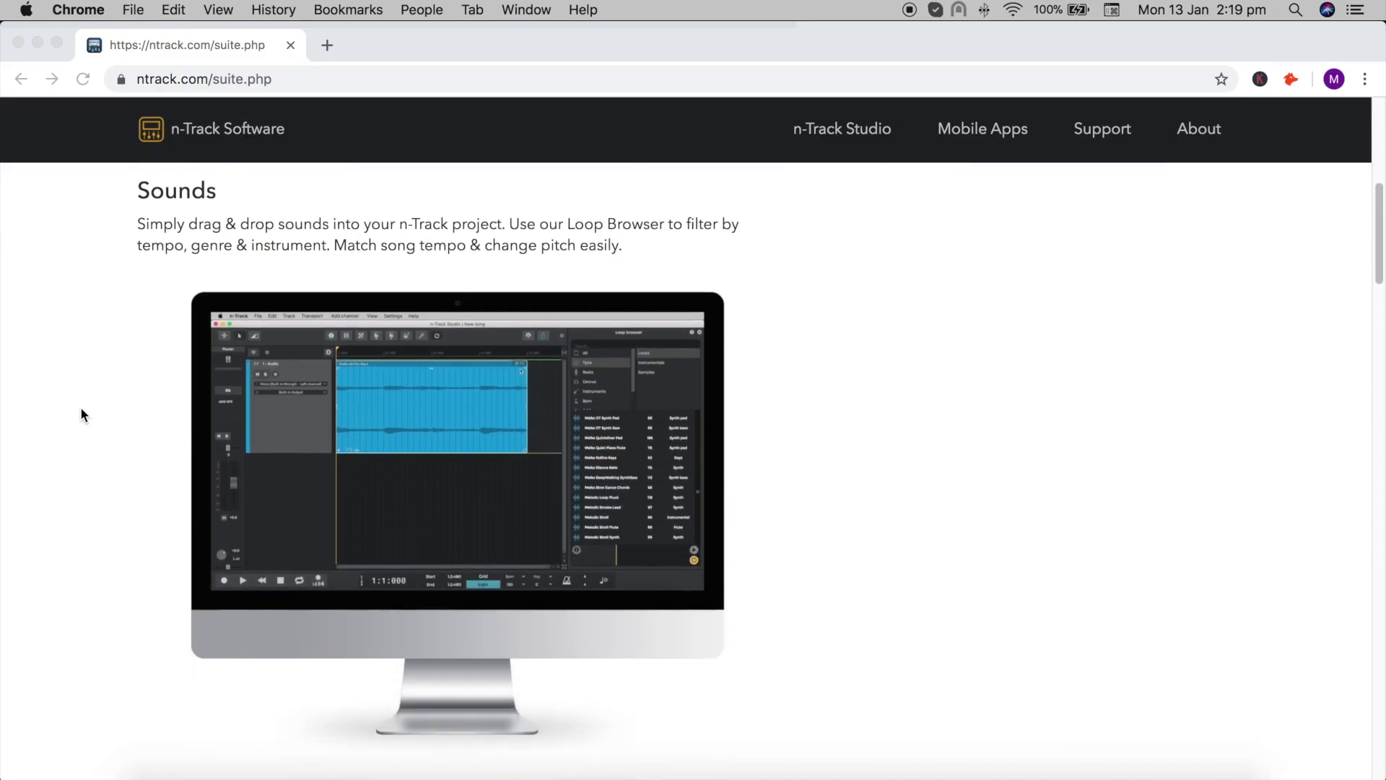
scroll(80, 413, "down", 2)
scroll(81, 413, "down", 2)
scroll(81, 414, "down", 3)
scroll(80, 413, "down", 2)
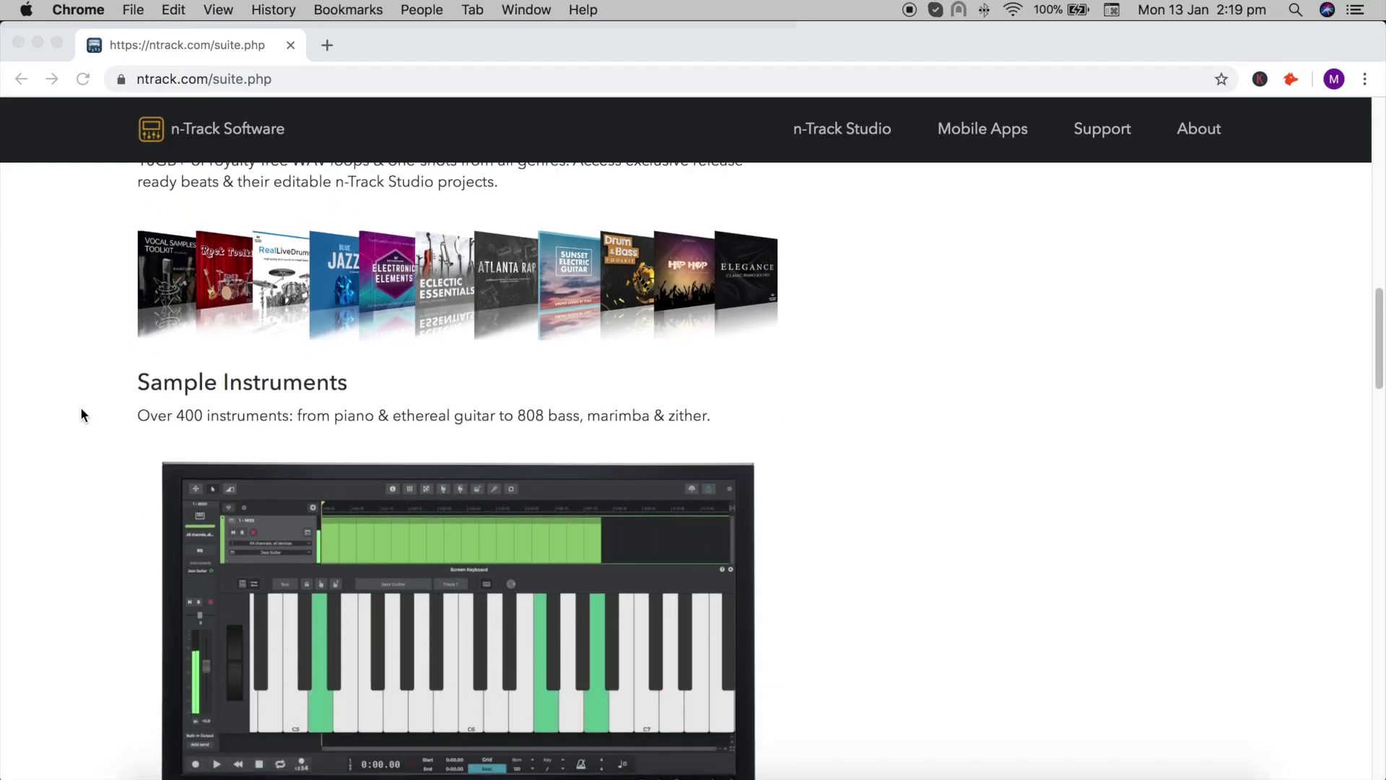
scroll(80, 414, "down", 3)
scroll(80, 413, "down", 2)
scroll(80, 414, "down", 3)
scroll(80, 414, "down", 3)
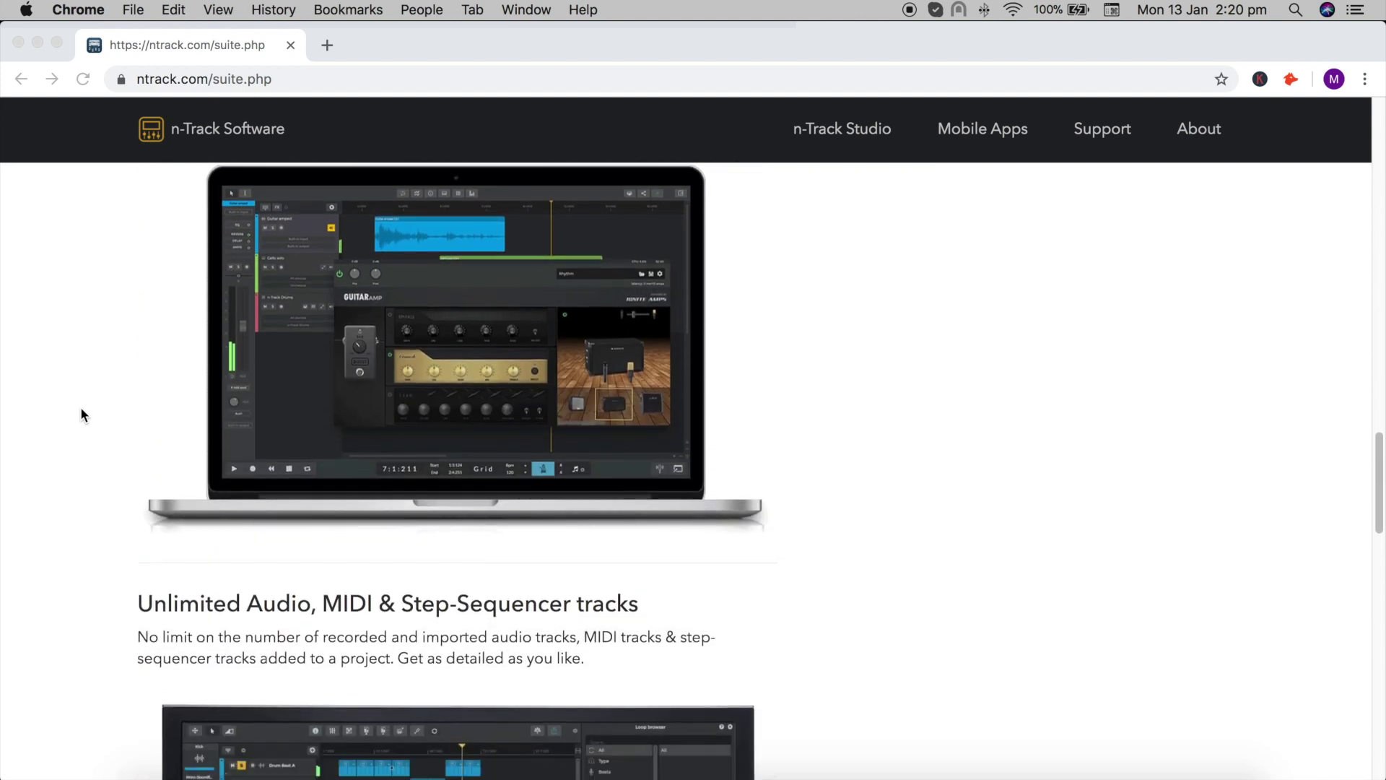
scroll(80, 414, "down", 2)
scroll(81, 414, "down", 2)
scroll(81, 414, "down", 2)
scroll(81, 414, "down", 2)
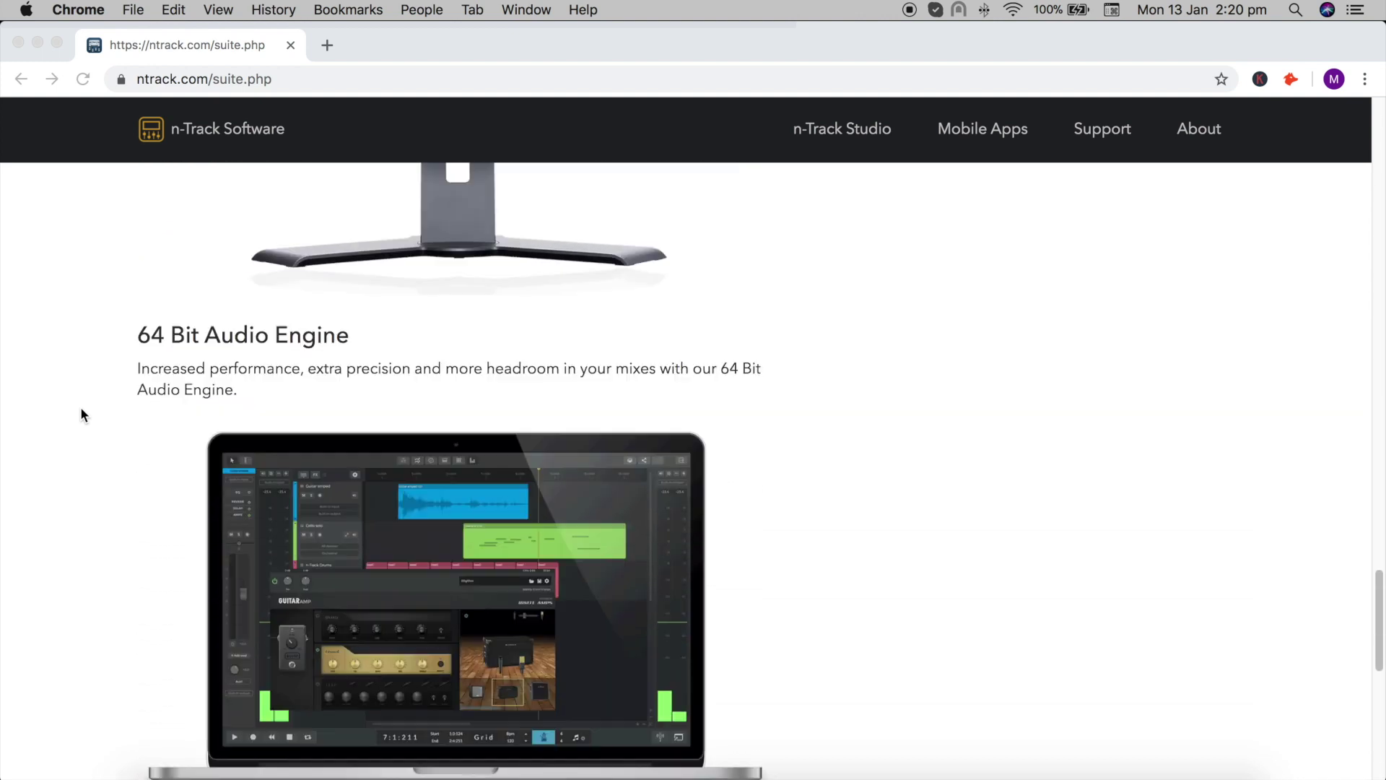
scroll(80, 414, "down", 2)
Step: Start buying the n-Track Suite edition from its webpage
left_click(335, 567)
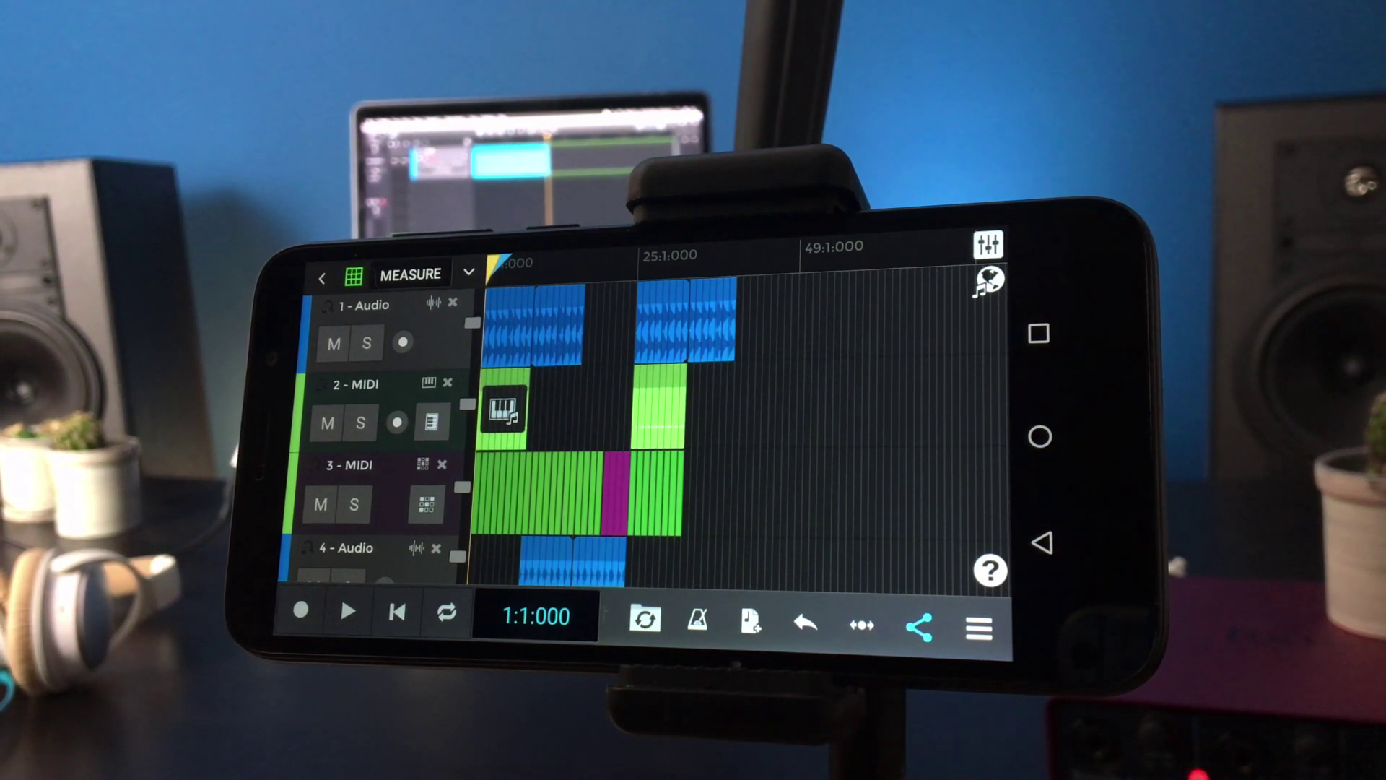
Step: Browse the loop library's demo songs and filter the list to projects only
left_click(644, 619)
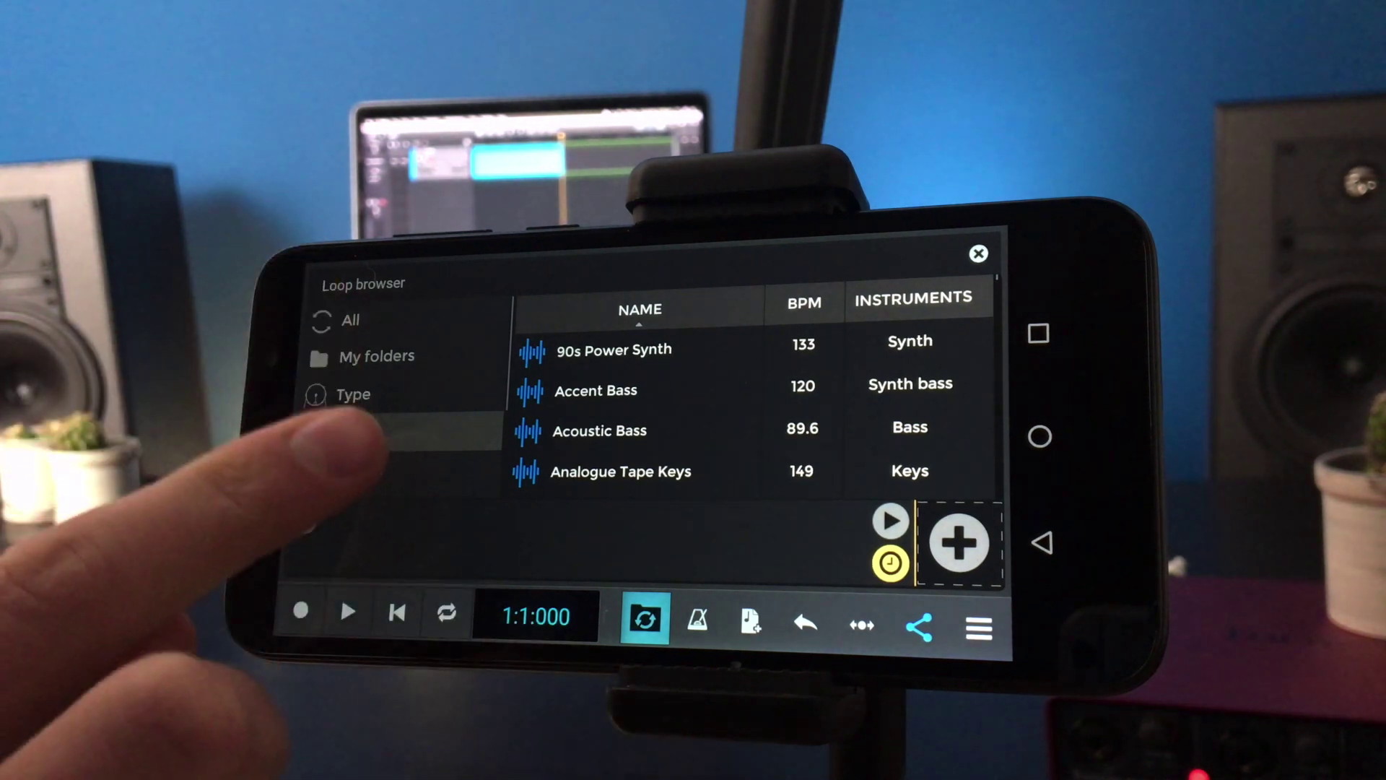
left_click(390, 431)
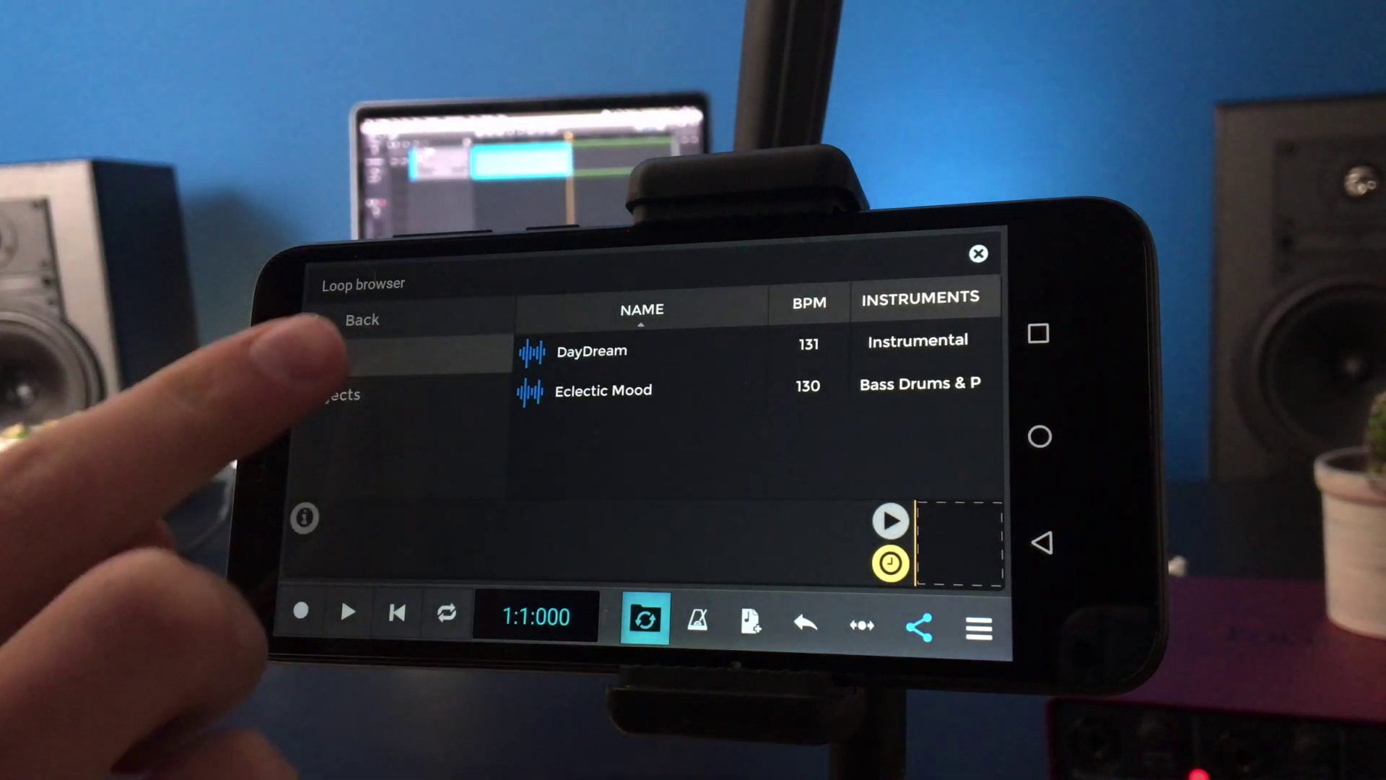
left_click(368, 394)
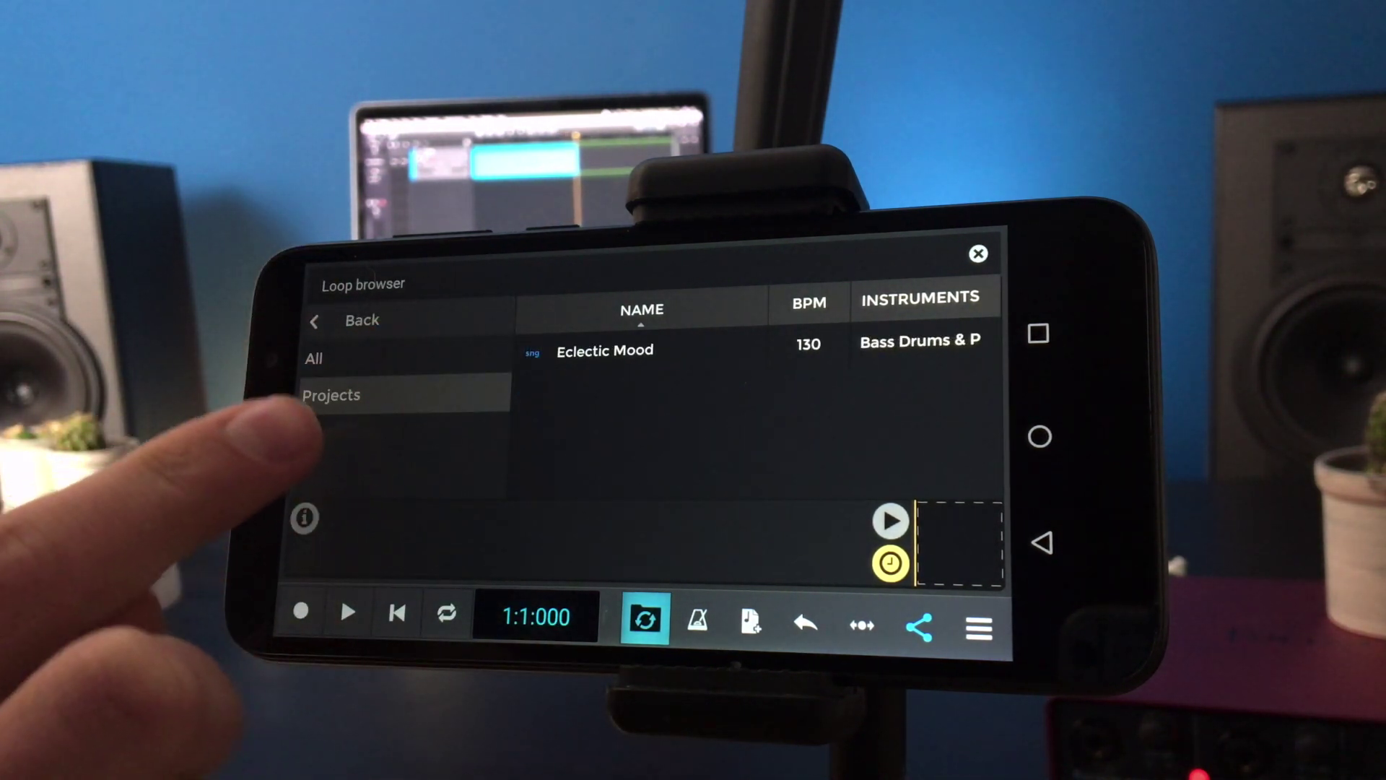
Step: Preview the Eclectic Mood project and load it, bringing up the eclectic.sng save prompt
left_click(601, 351)
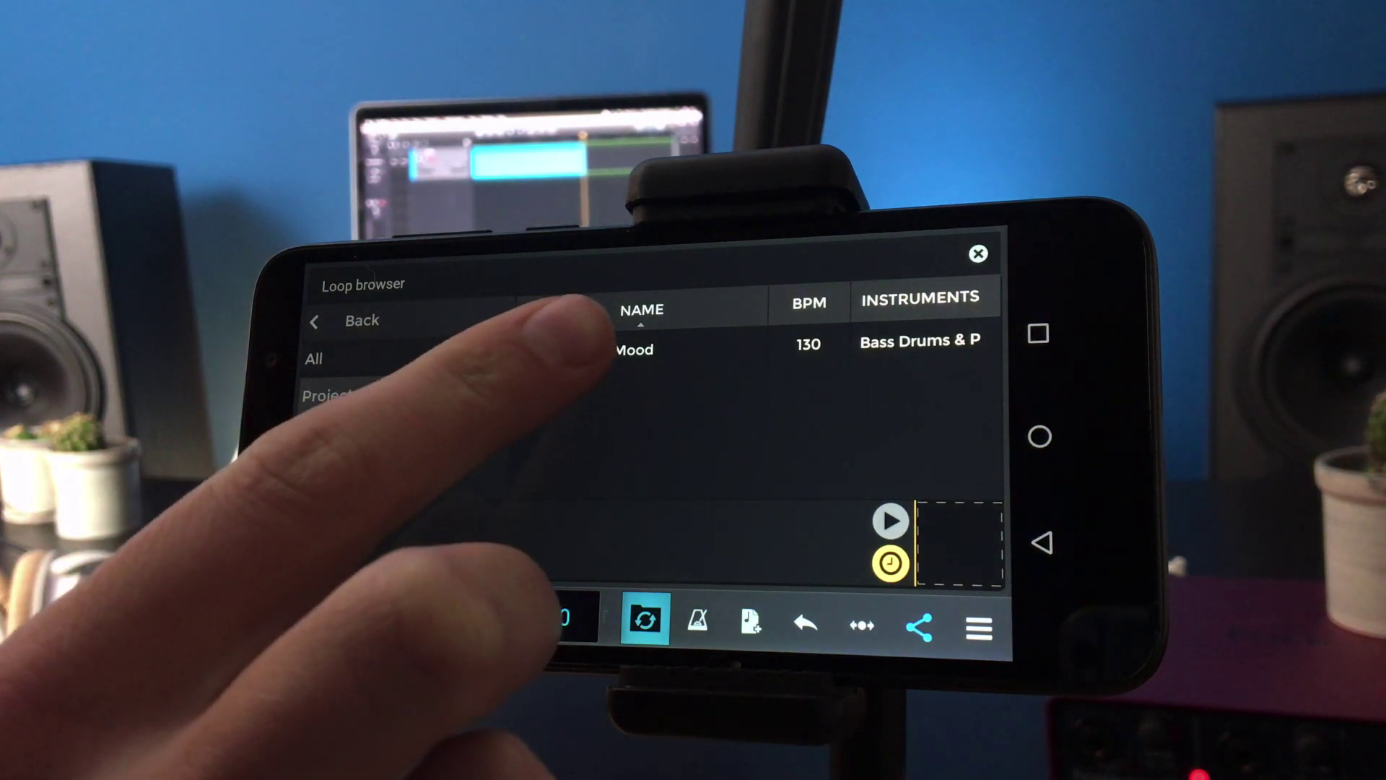
left_click(563, 358)
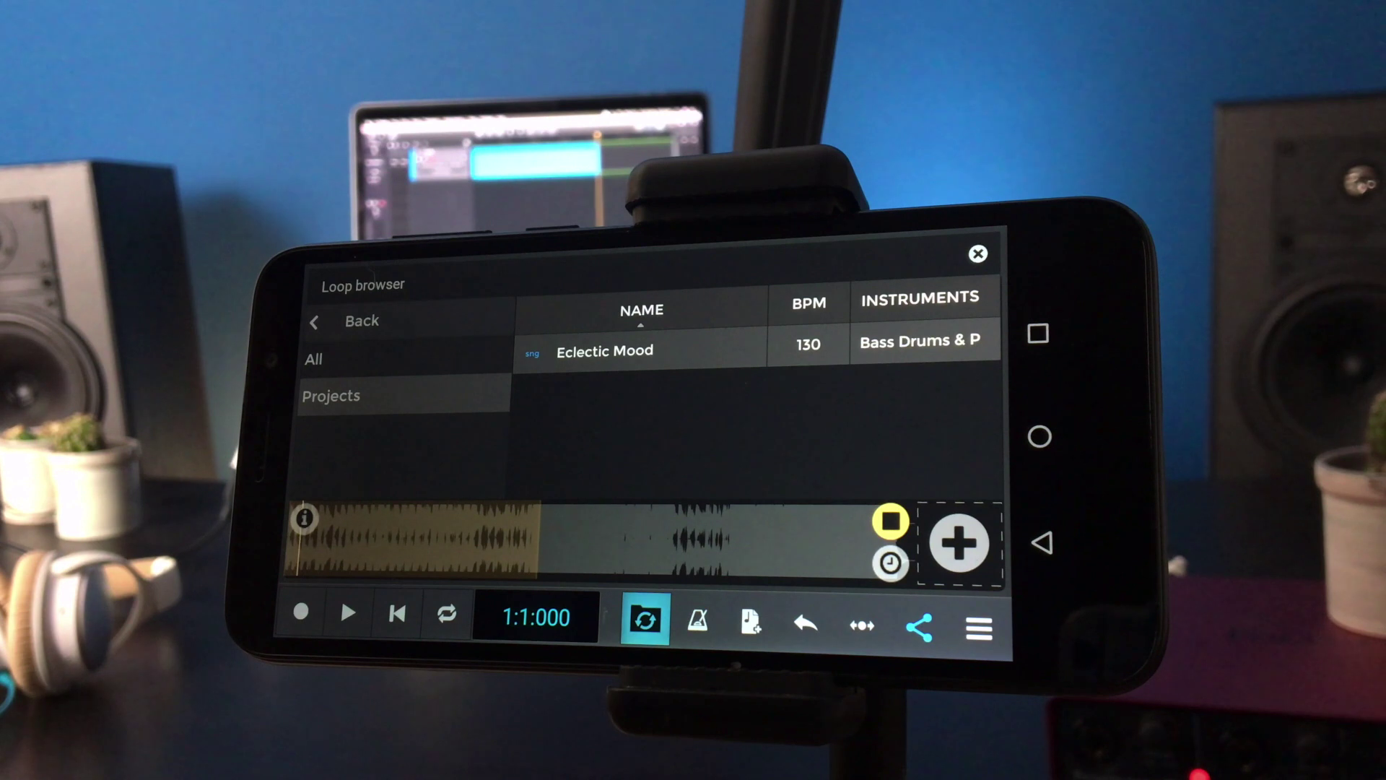
left_click(601, 351)
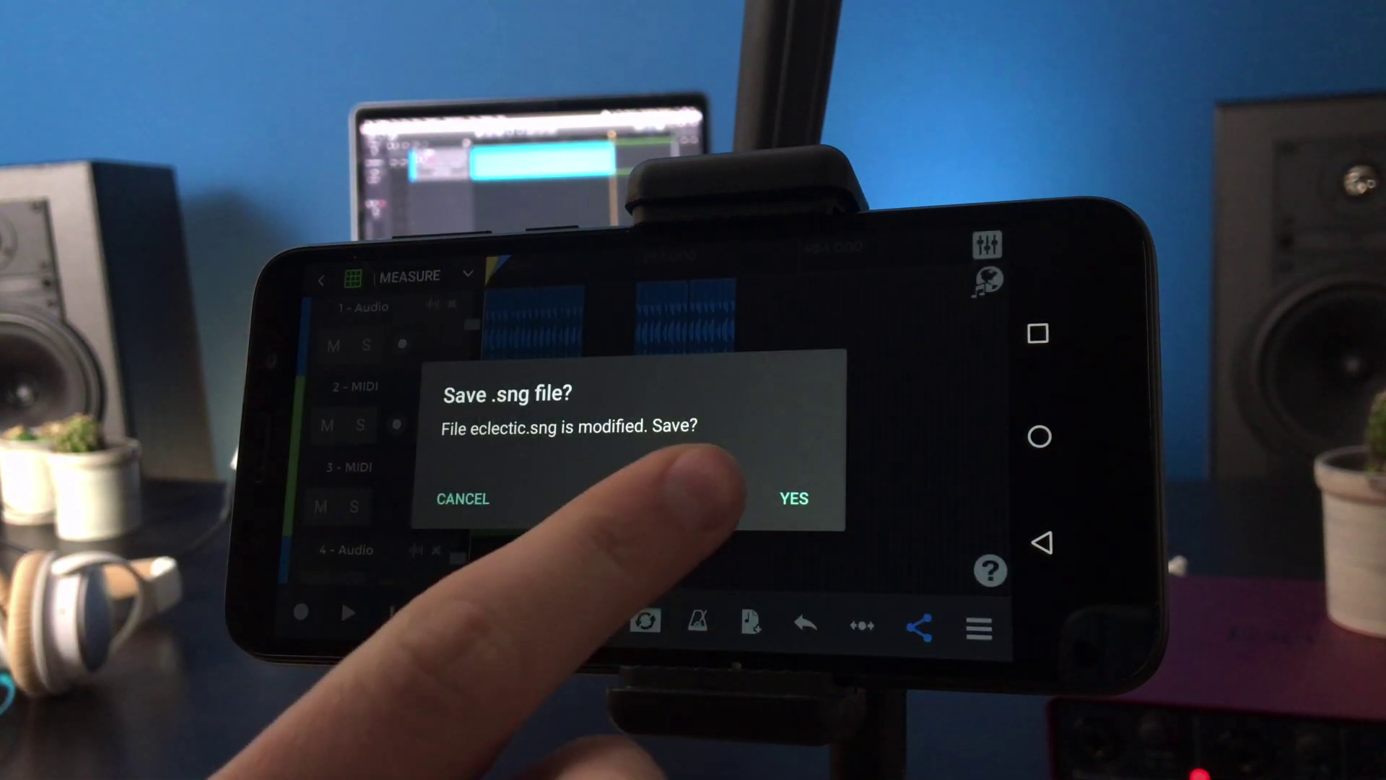
Step: Cancel the eclectic.sng save prompt and play back the loaded Eclectic Mood arrangement
left_click(721, 499)
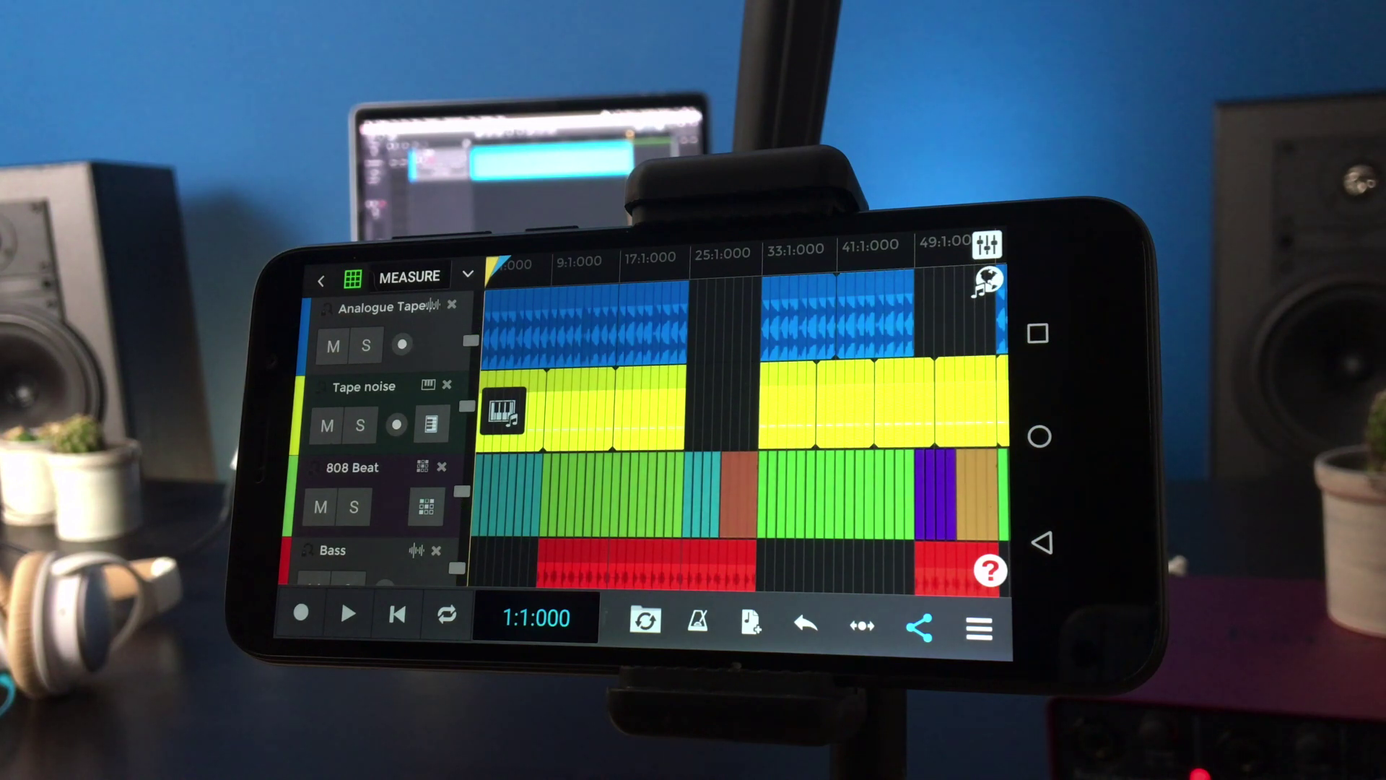
left_click(348, 614)
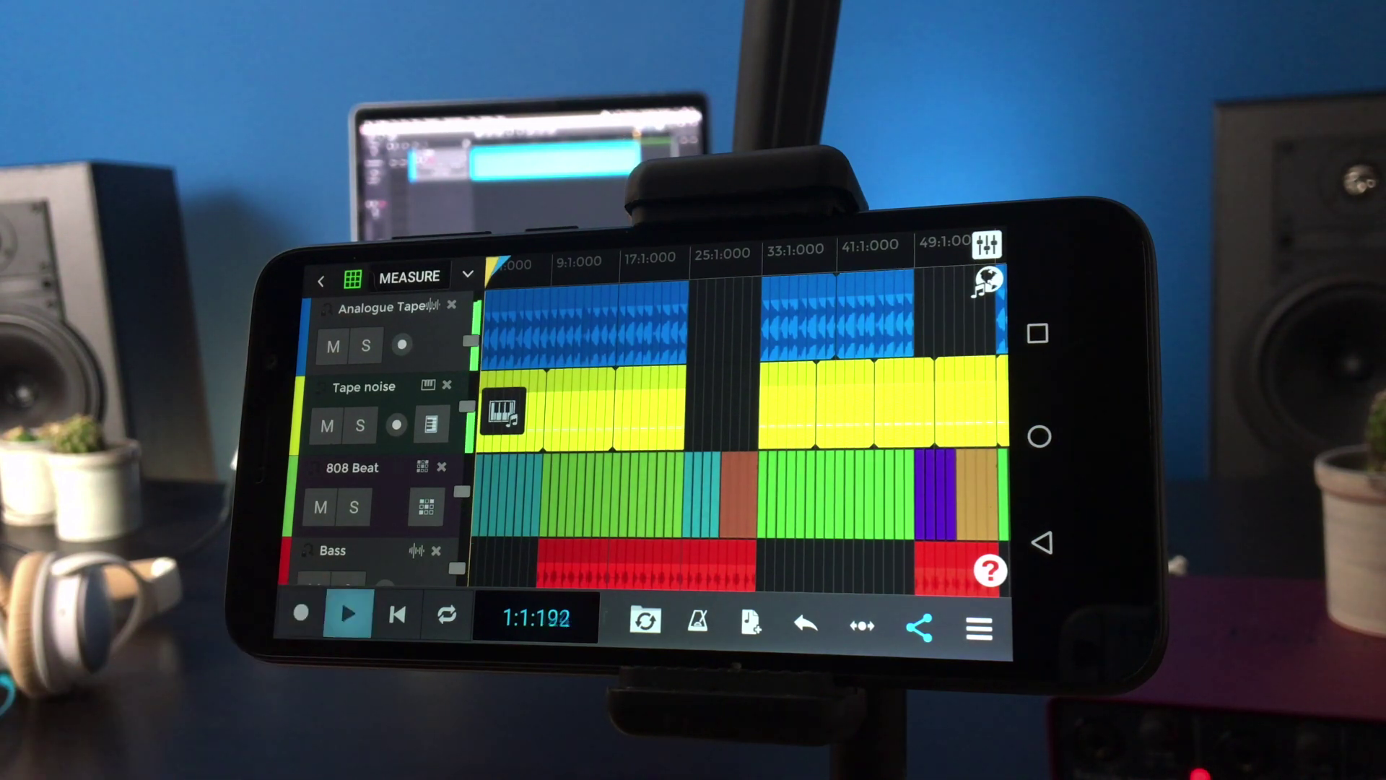